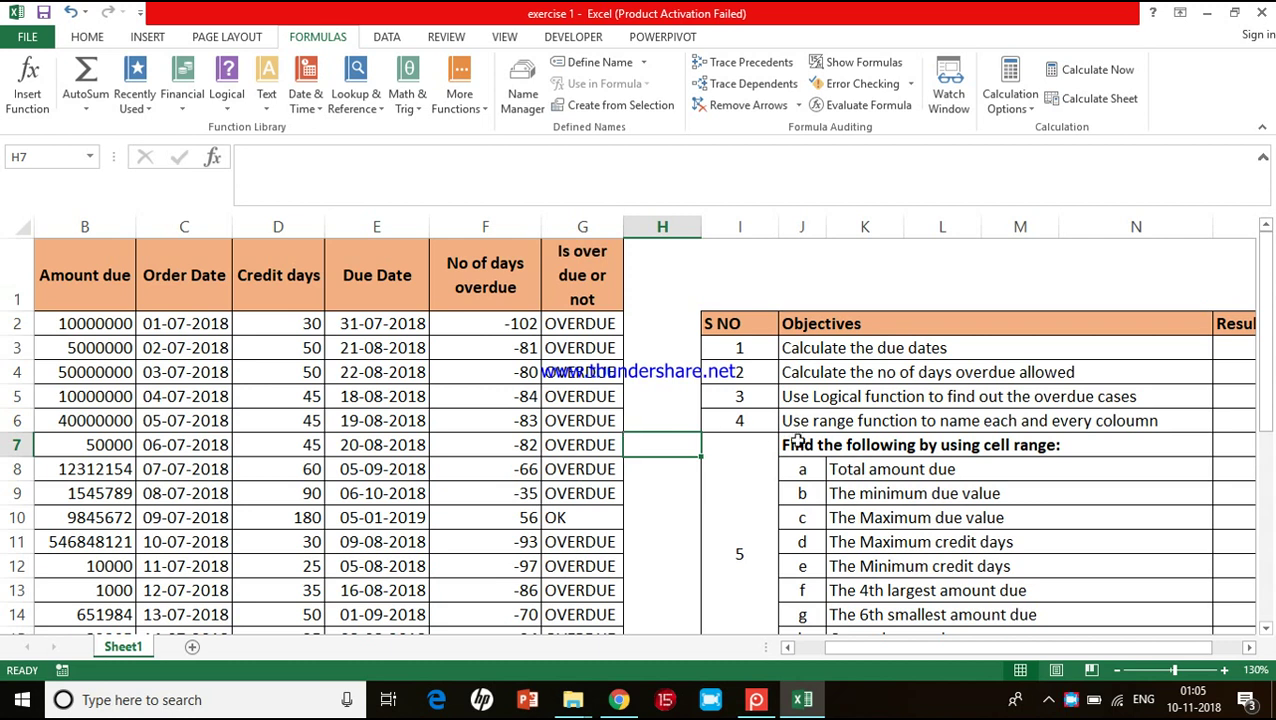
Step: Review the customer table by selecting the Customer Names and Amount due headers and values
click(814, 421)
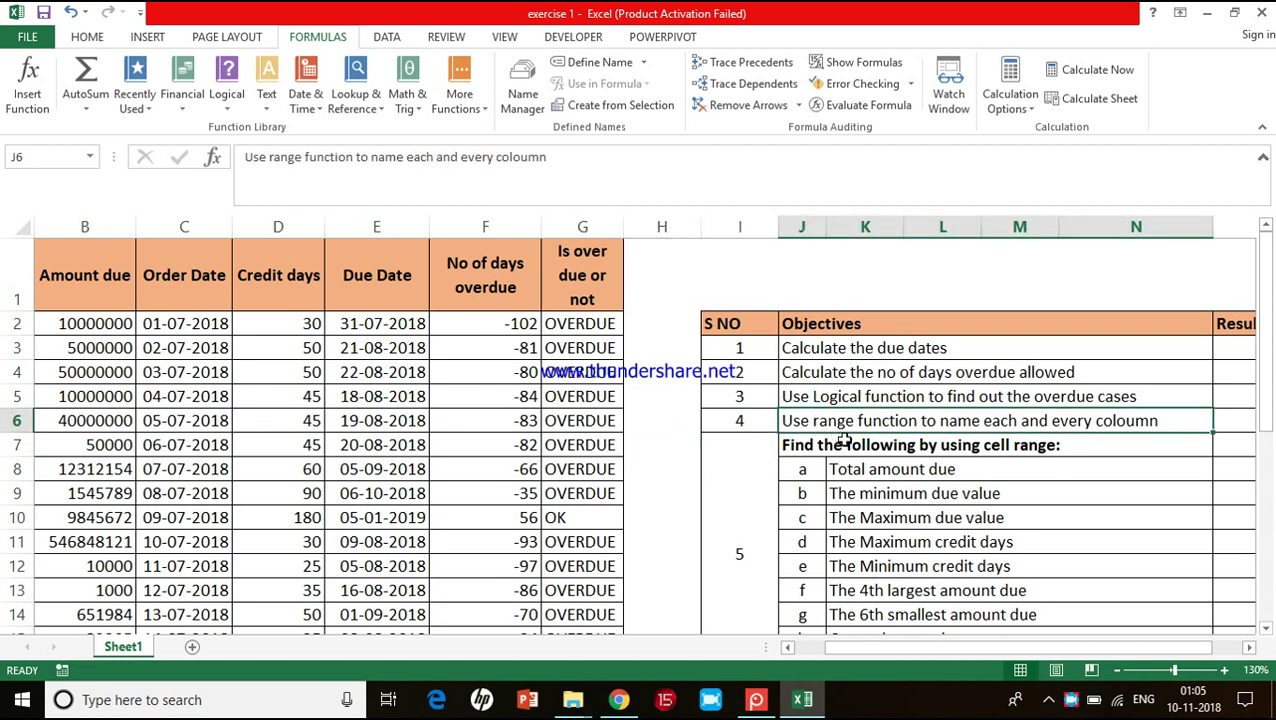
scroll(830, 444, right, 2)
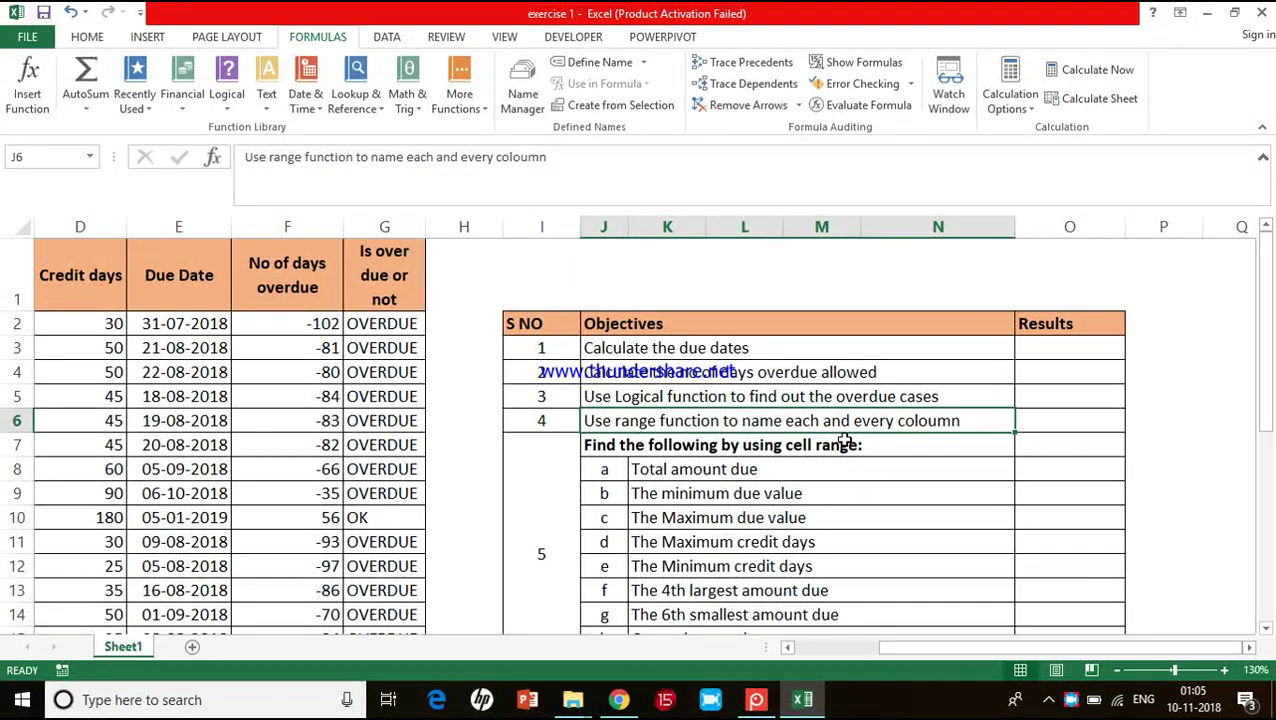
scroll(800, 489, left, 3)
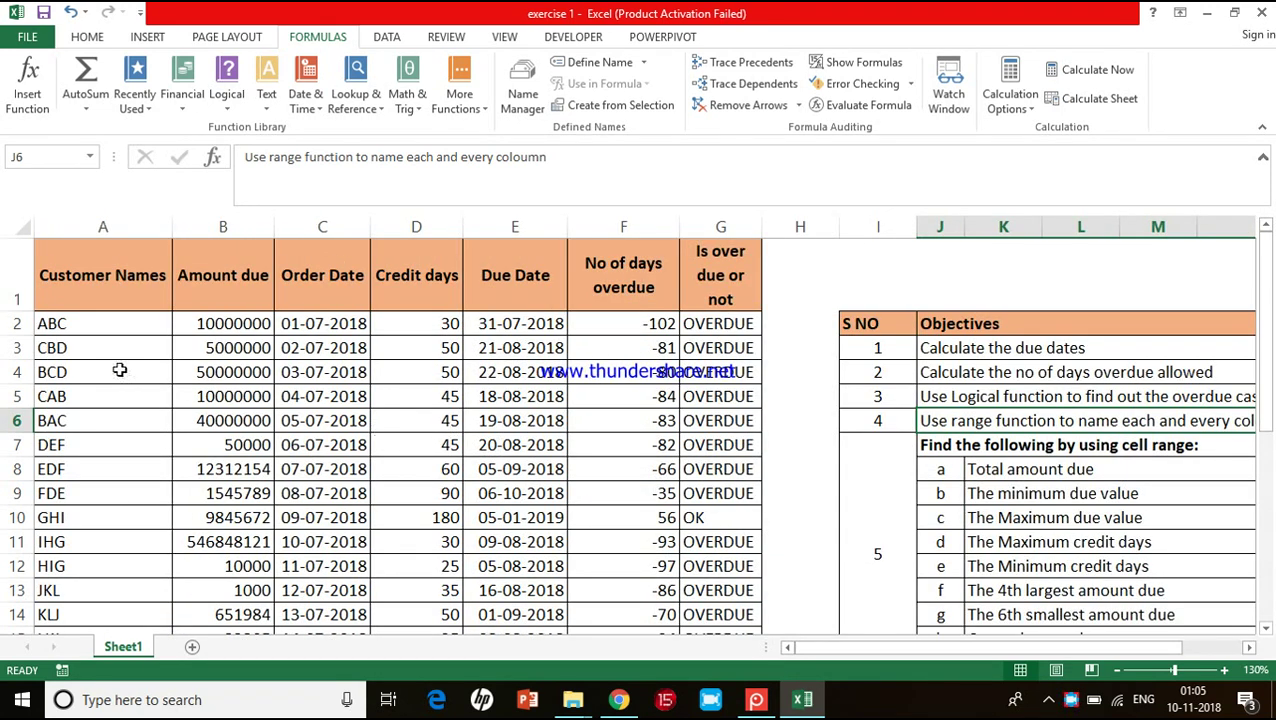
drag(115, 275, 703, 592)
scroll(703, 593, up, 5)
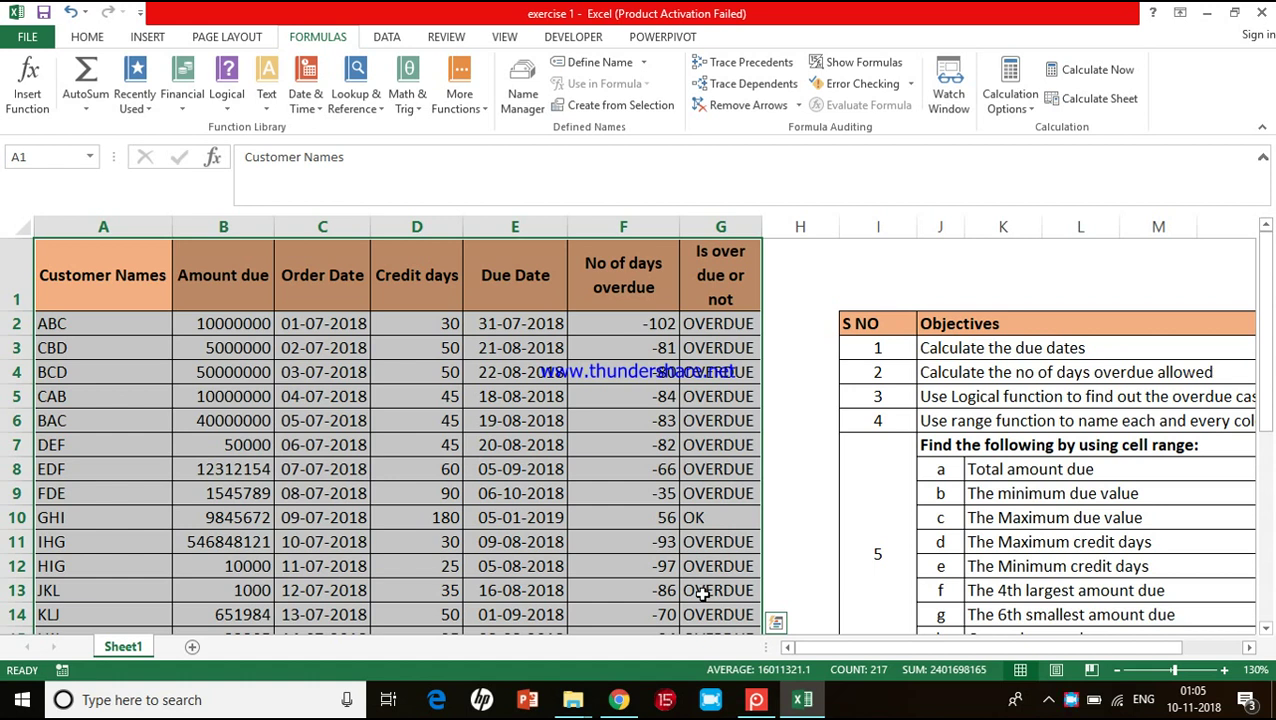
click(110, 252)
click(209, 287)
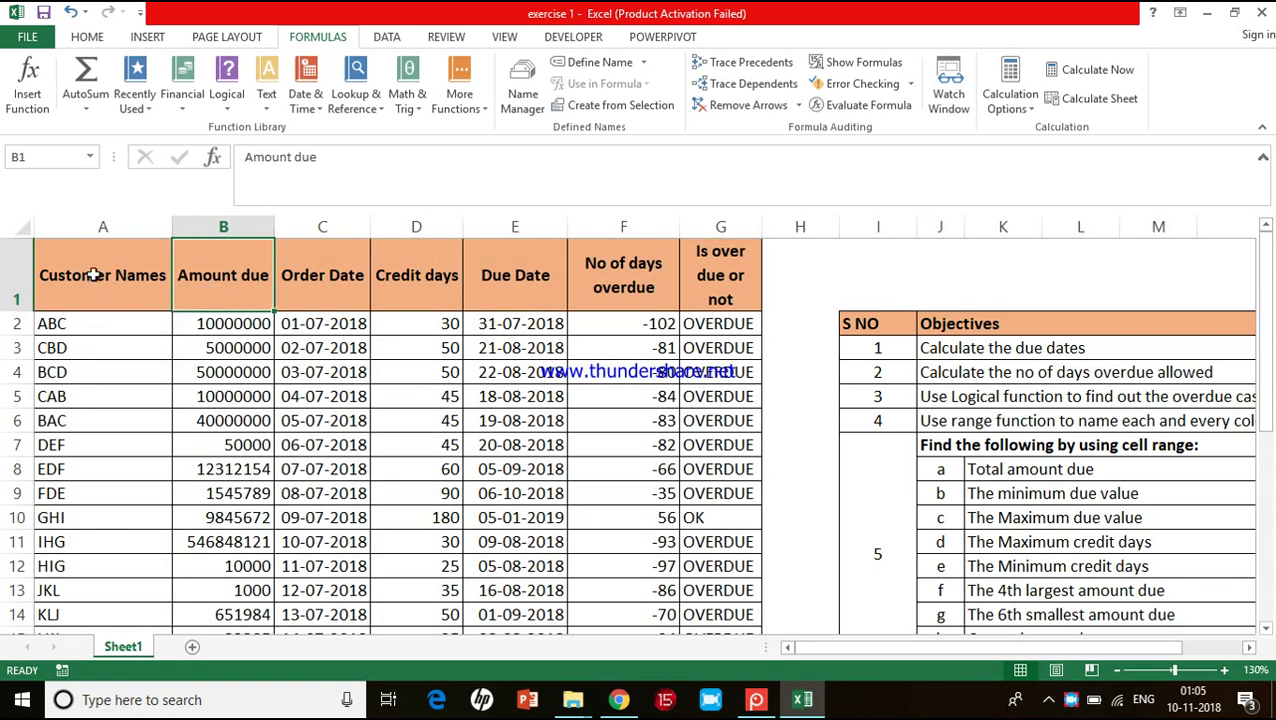
click(94, 262)
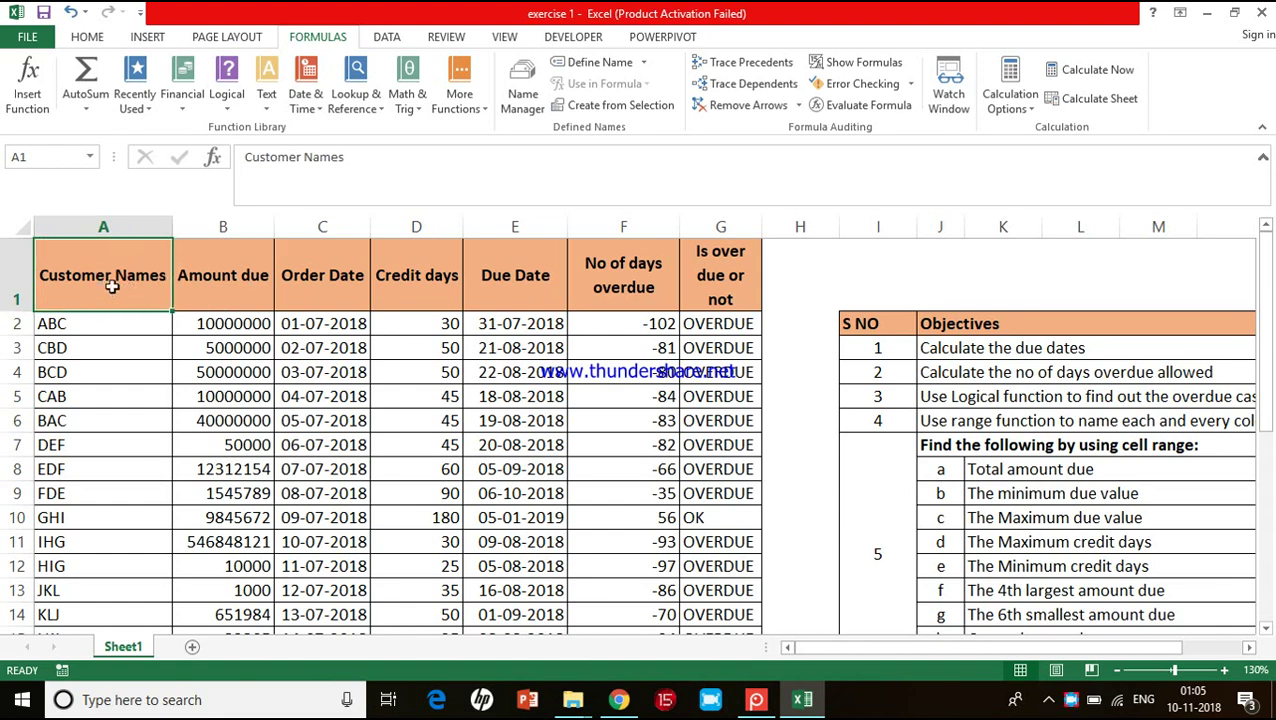
drag(102, 324, 91, 572)
scroll(228, 378, up, 6)
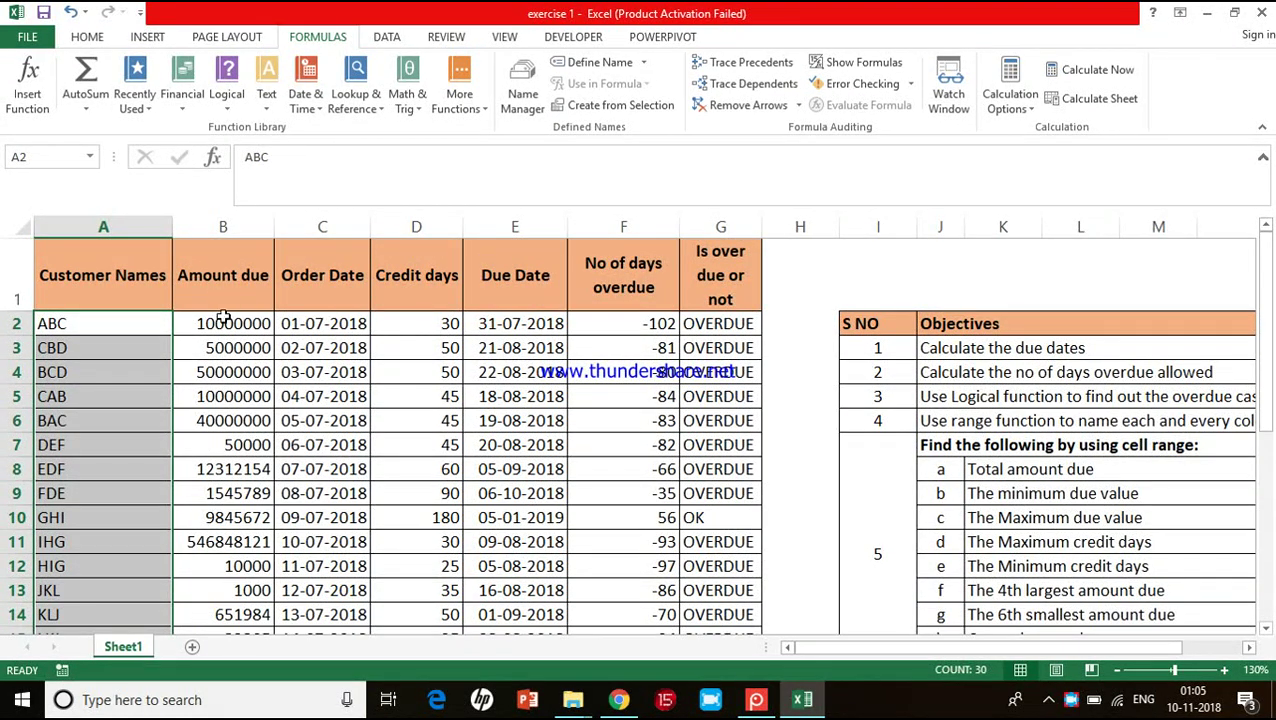
drag(220, 323, 220, 535)
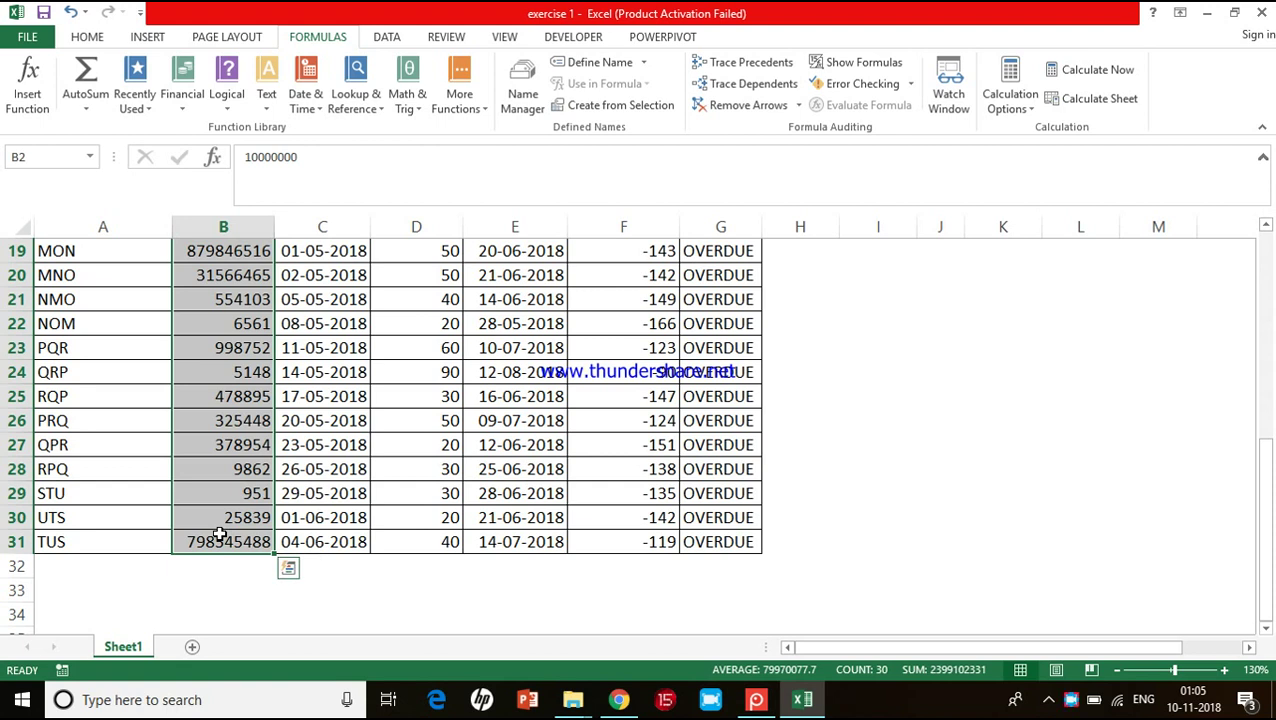
scroll(368, 427, up, 6)
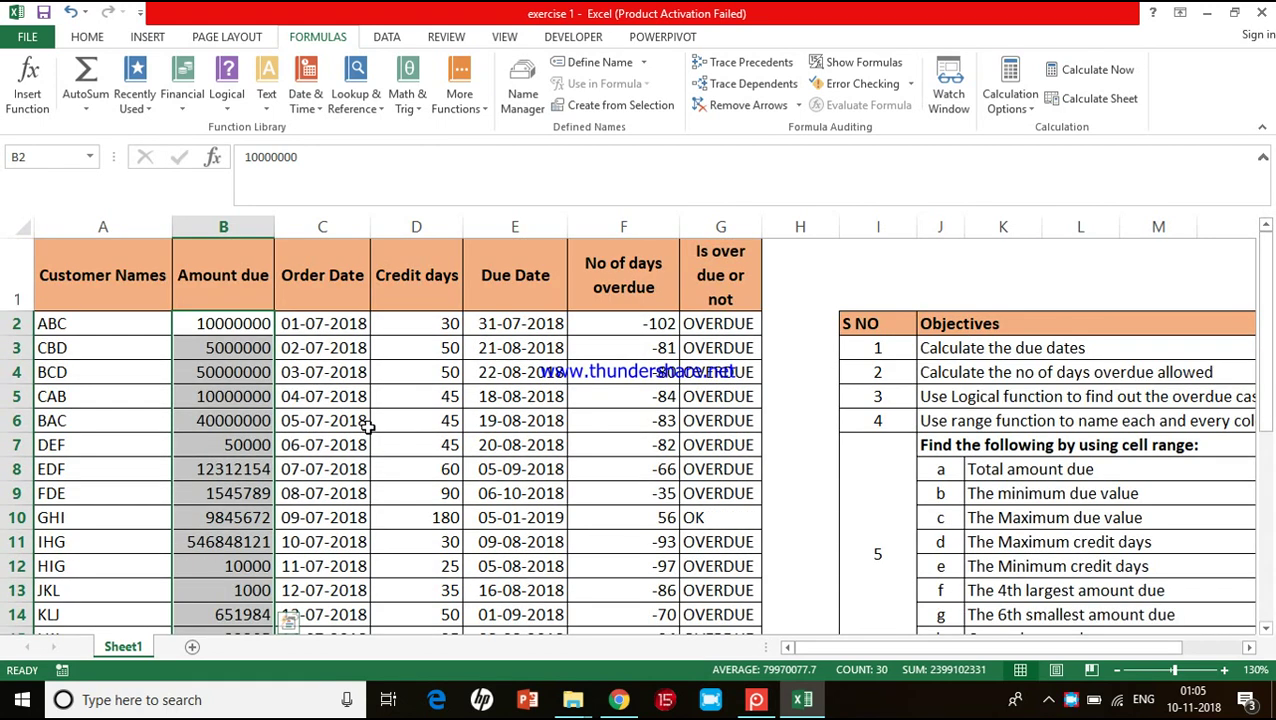
click(232, 348)
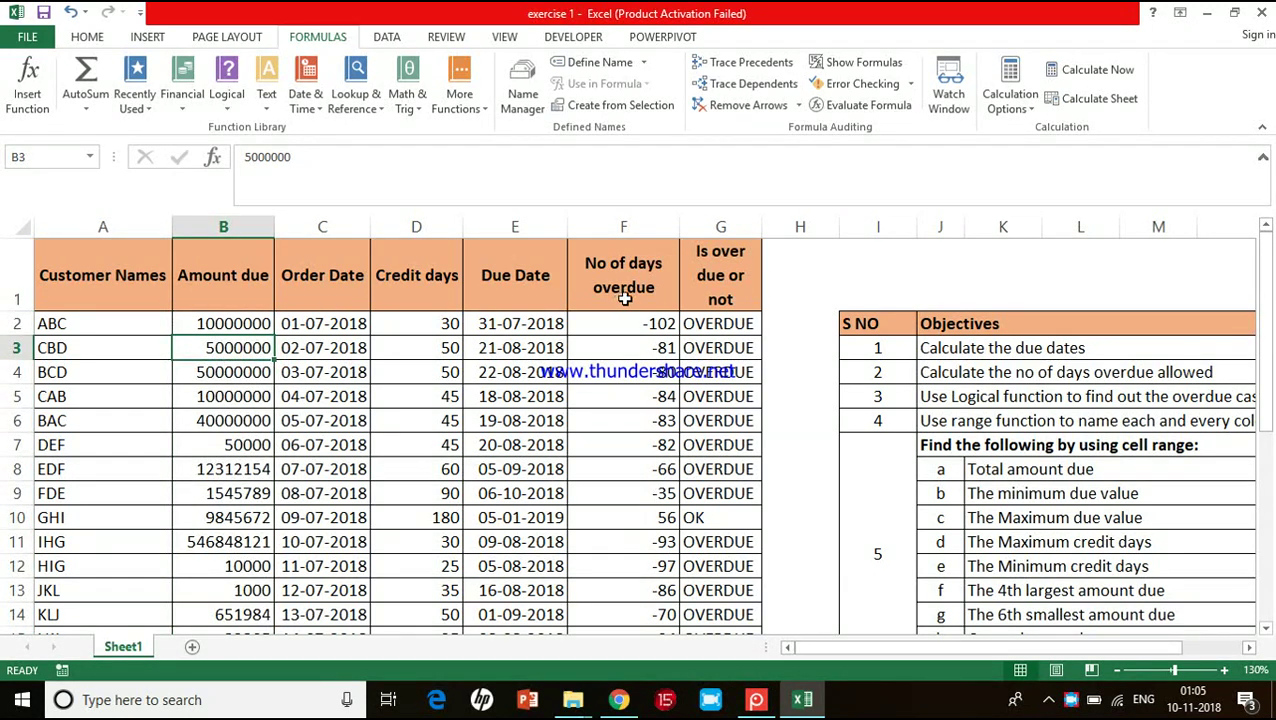
Step: Locate the Results header cell O2 beside the Objectives table and select it
click(800, 262)
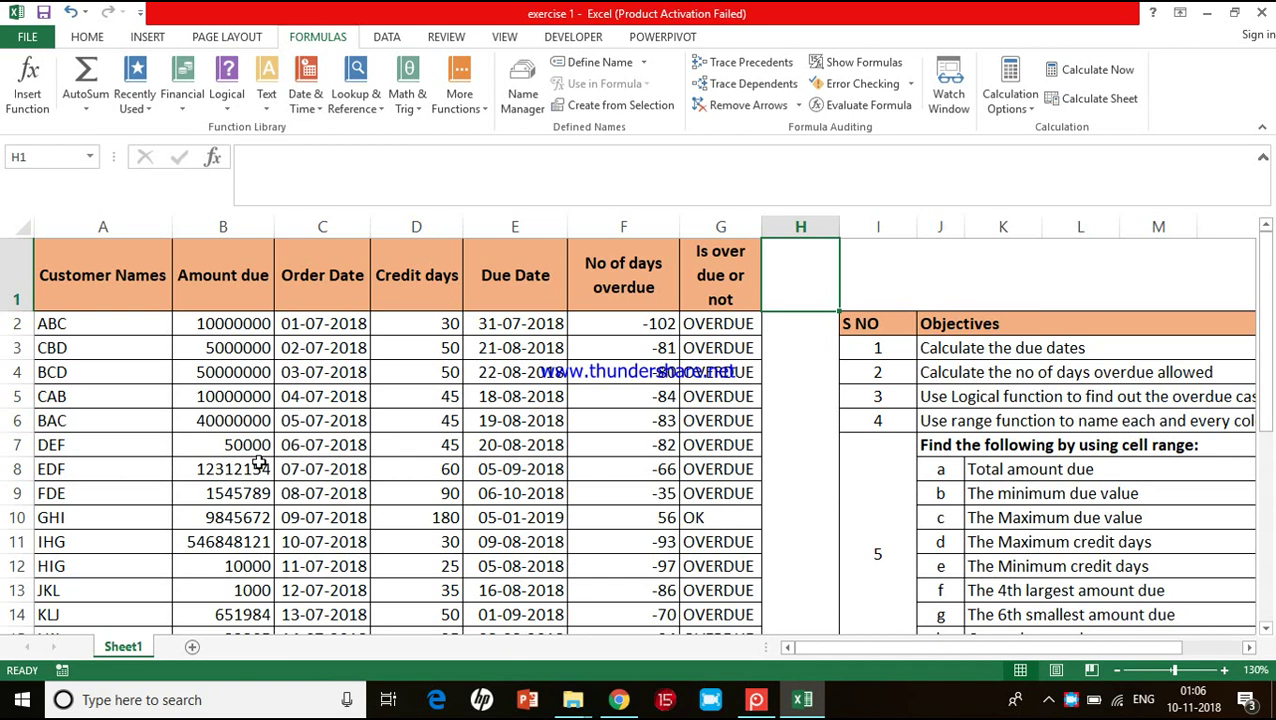
scroll(922, 380, right, 2)
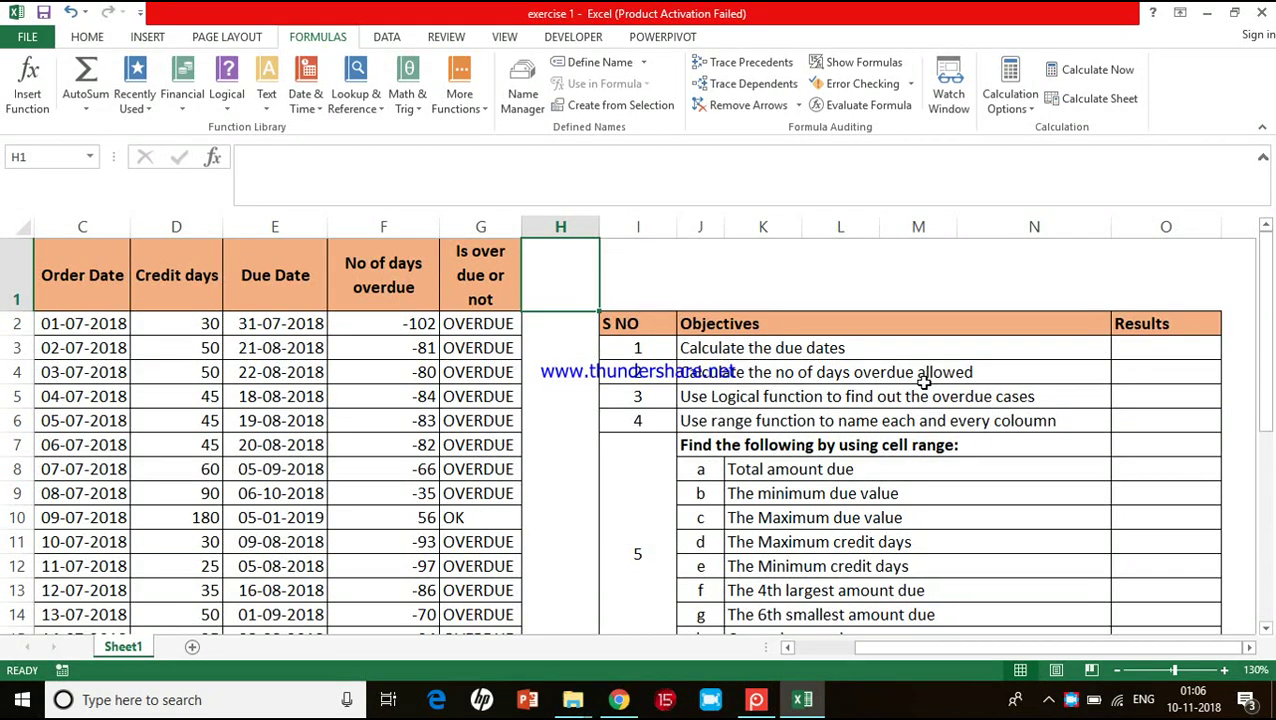
click(786, 327)
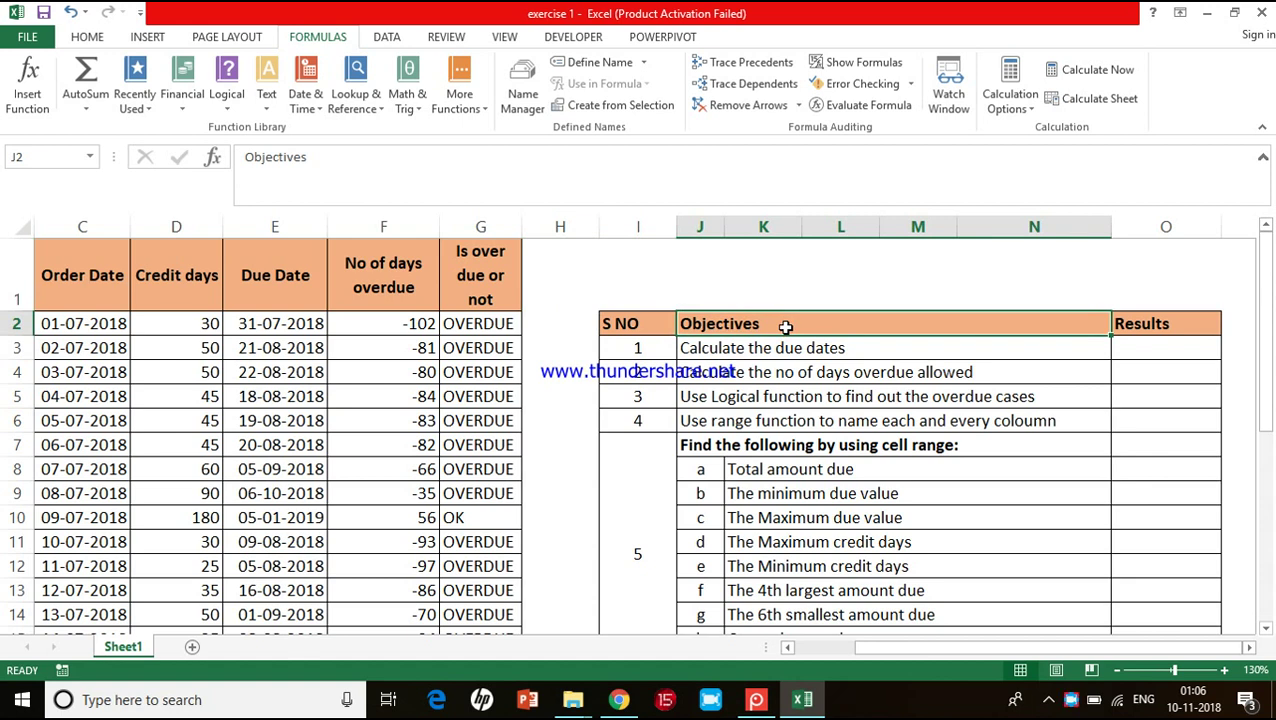
click(1138, 328)
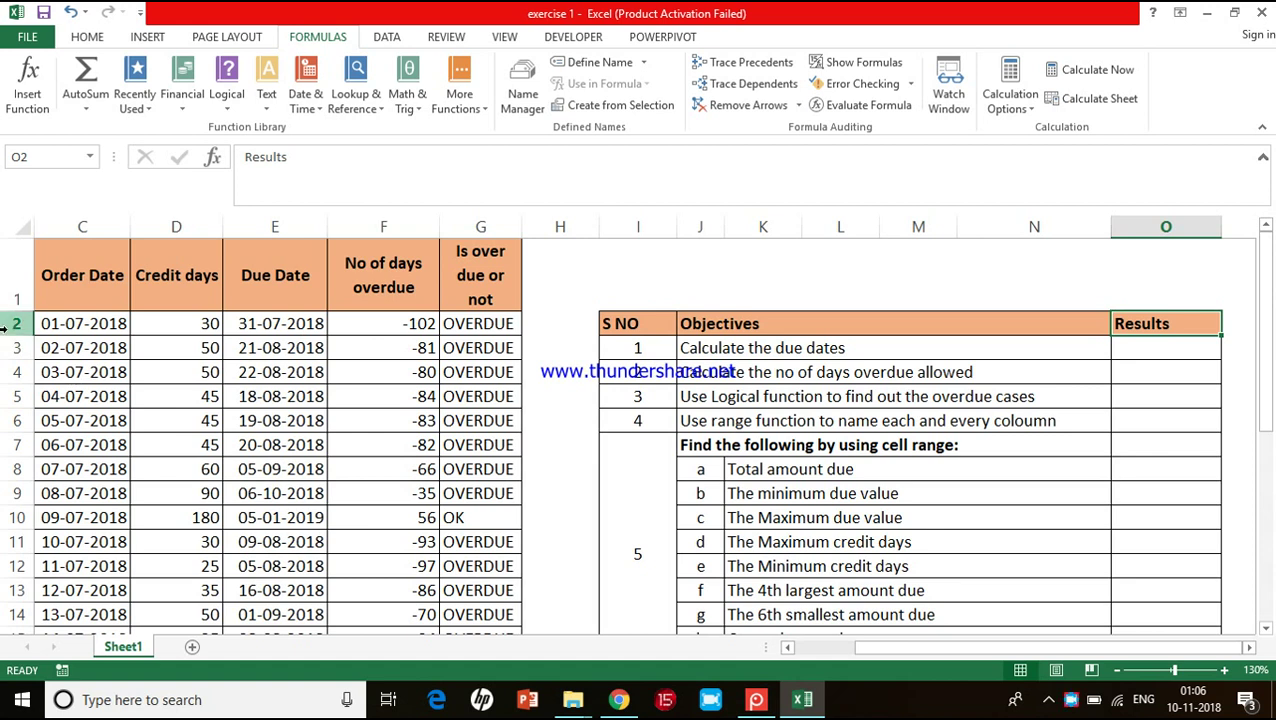
click(49, 164)
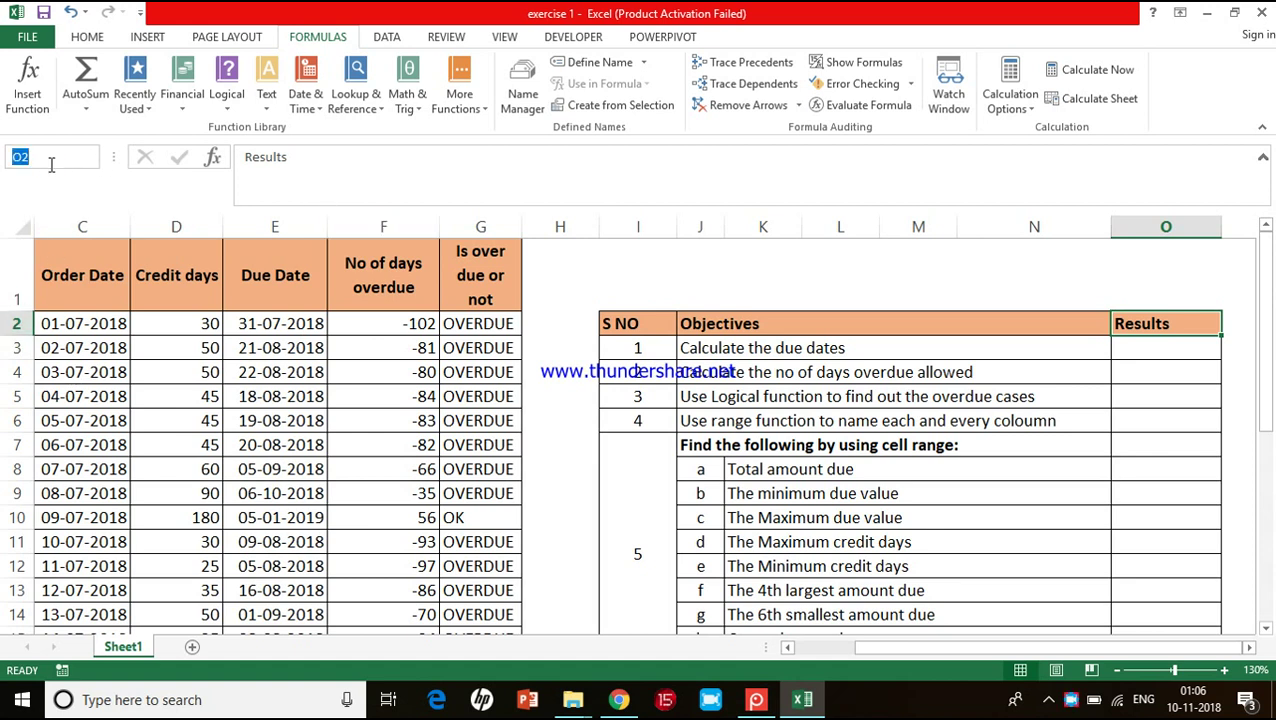
click(584, 364)
click(1148, 324)
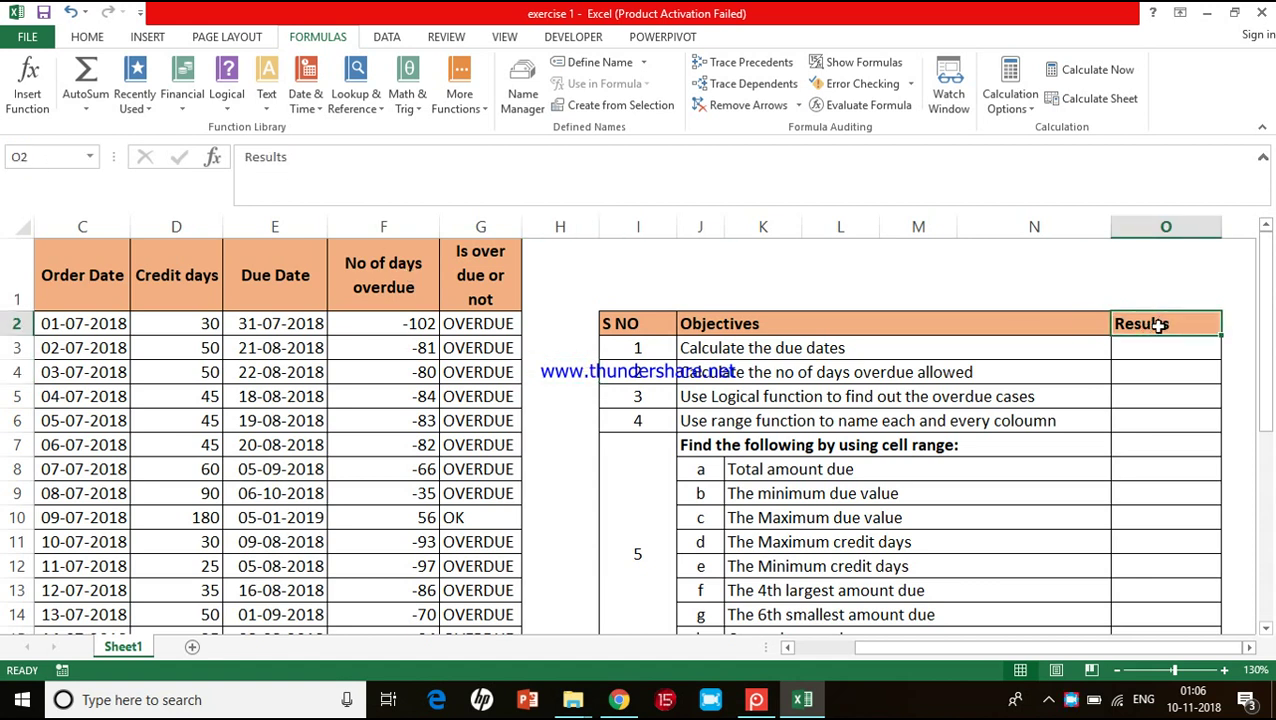
Step: Name cell O2 'Output' through the Name Box and confirm the name took effect
click(19, 157)
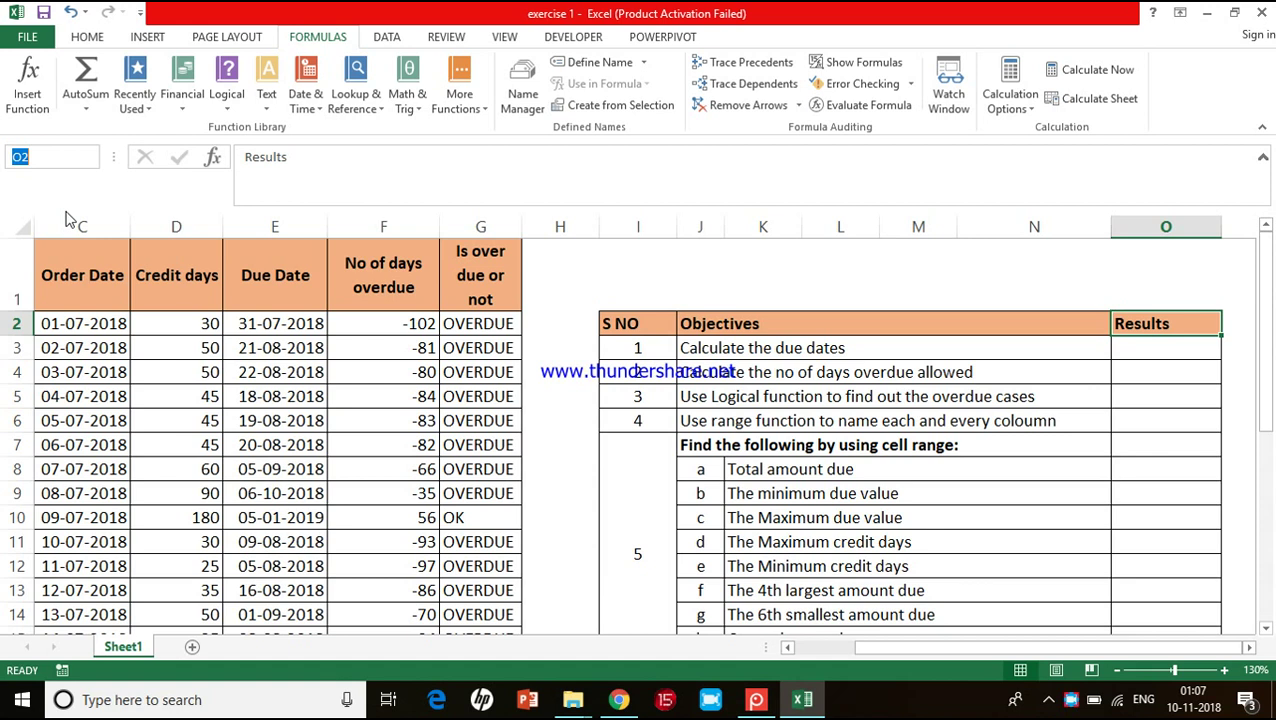
text(Output)
key(Return)
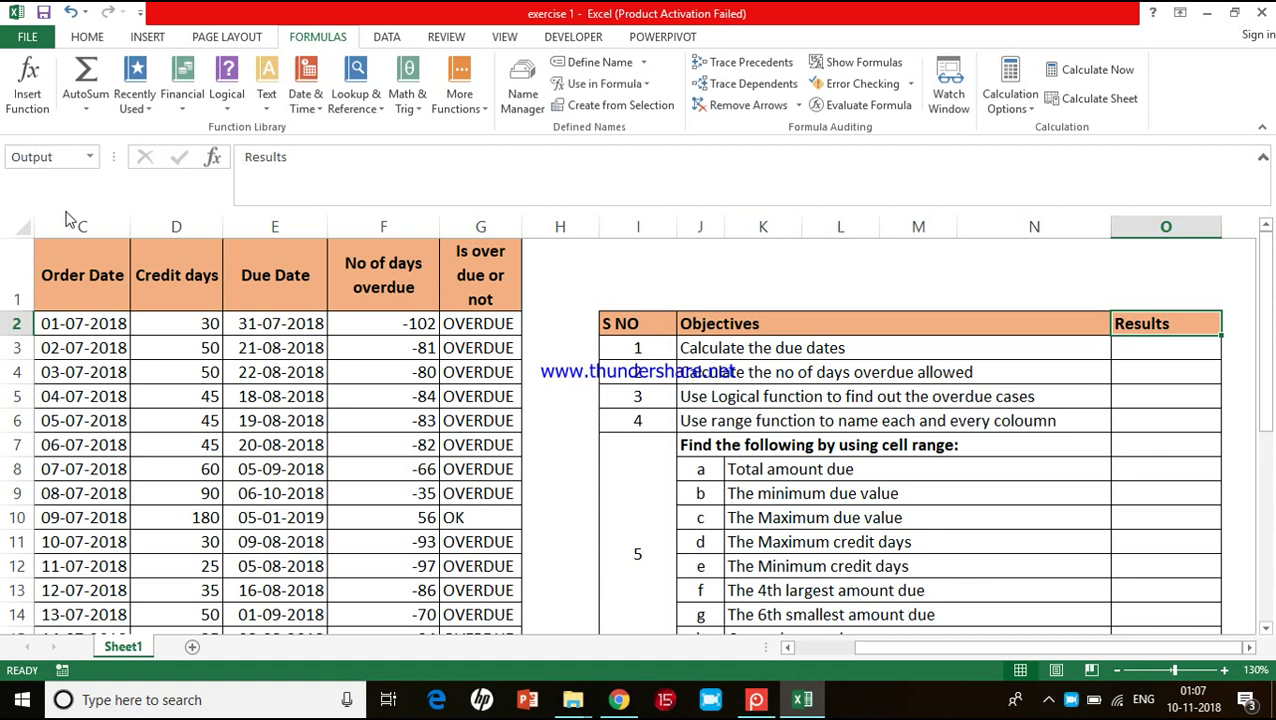
click(1165, 352)
click(1021, 278)
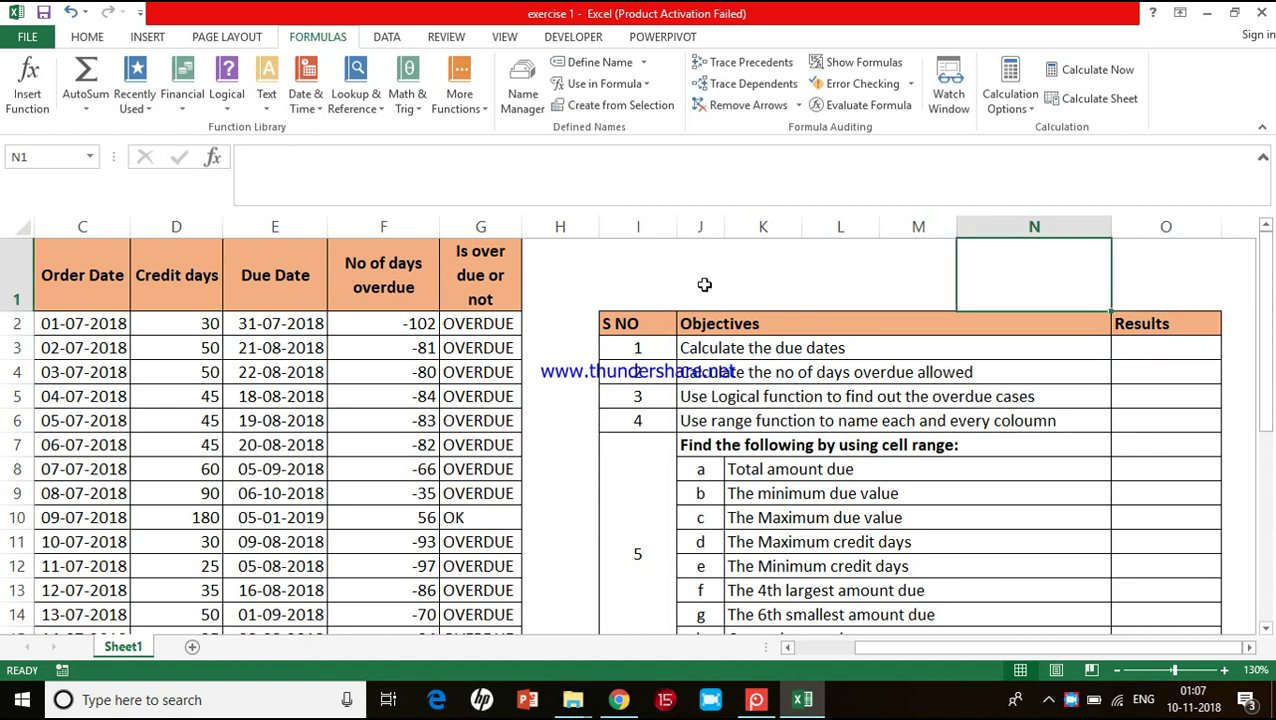
click(1155, 323)
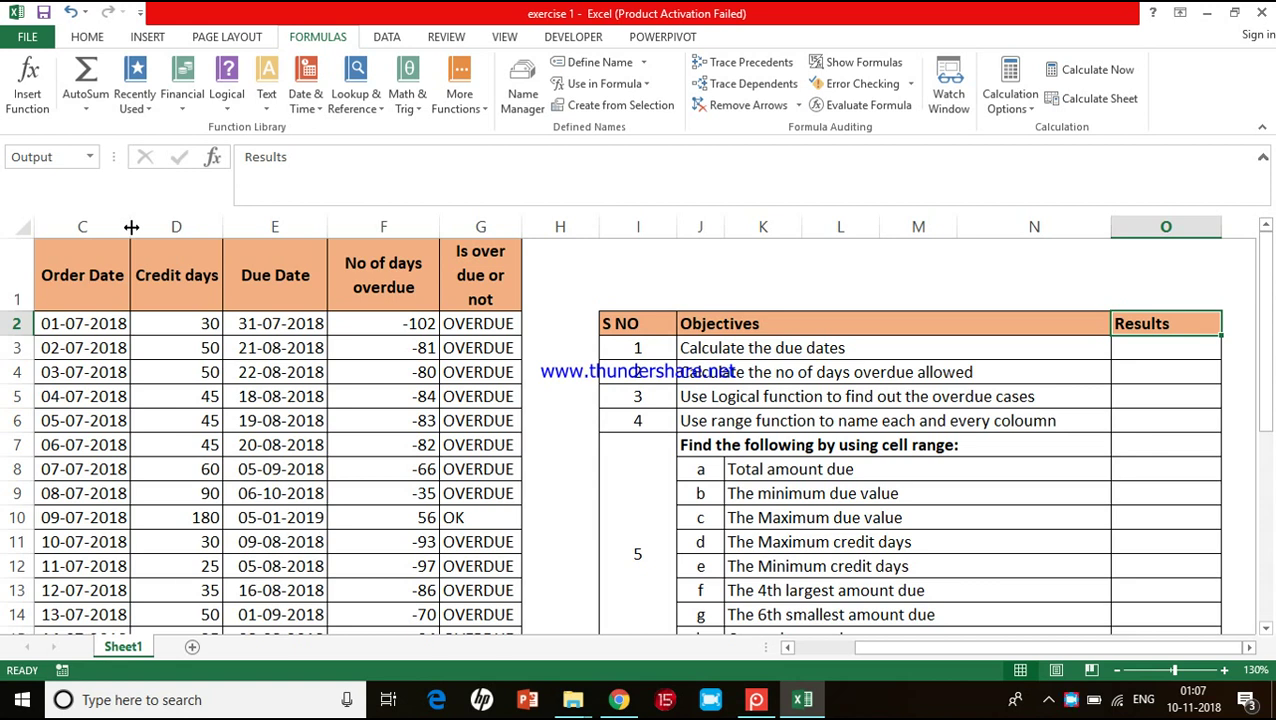
scroll(131, 227, left, 2)
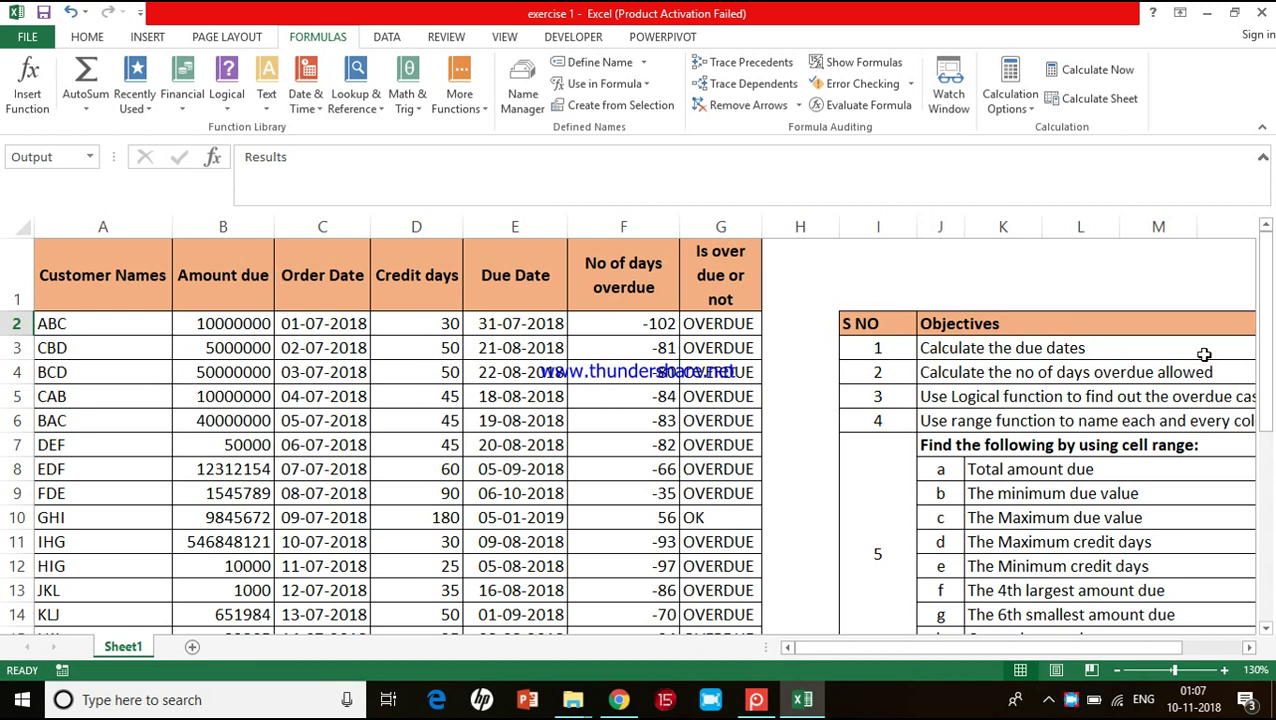
scroll(1204, 354, right, 4)
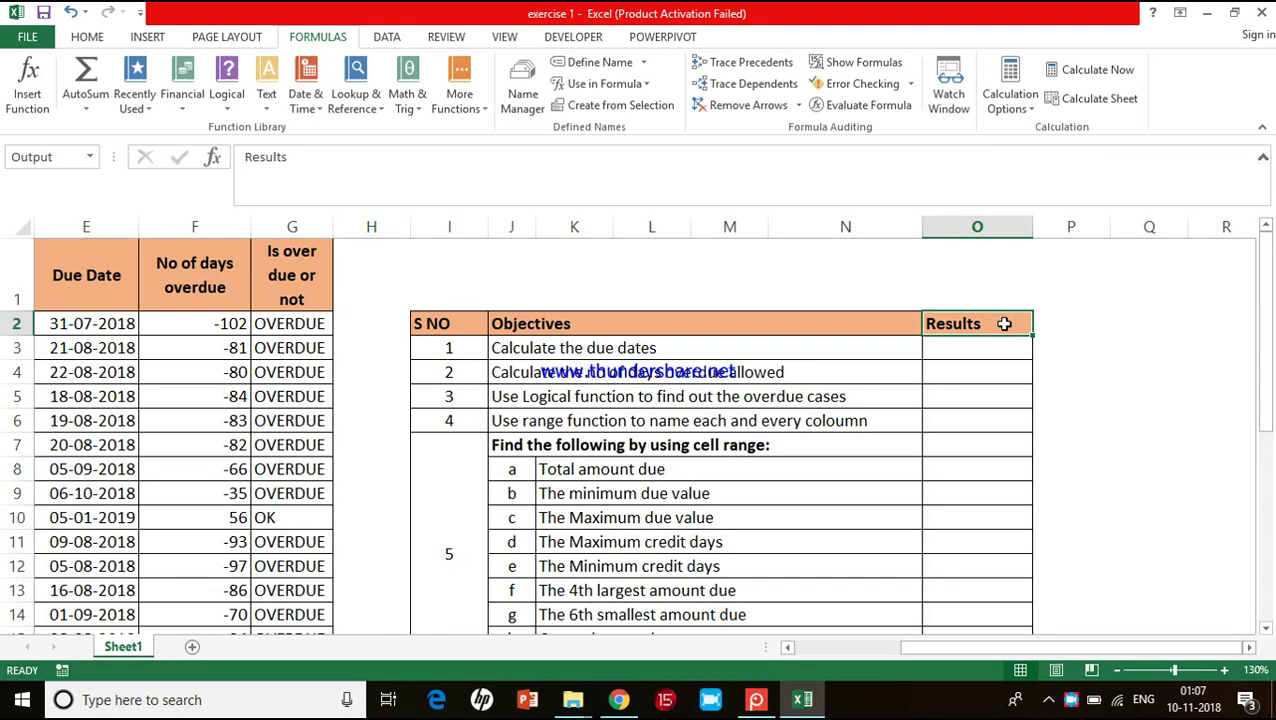
scroll(1004, 323, left, 4)
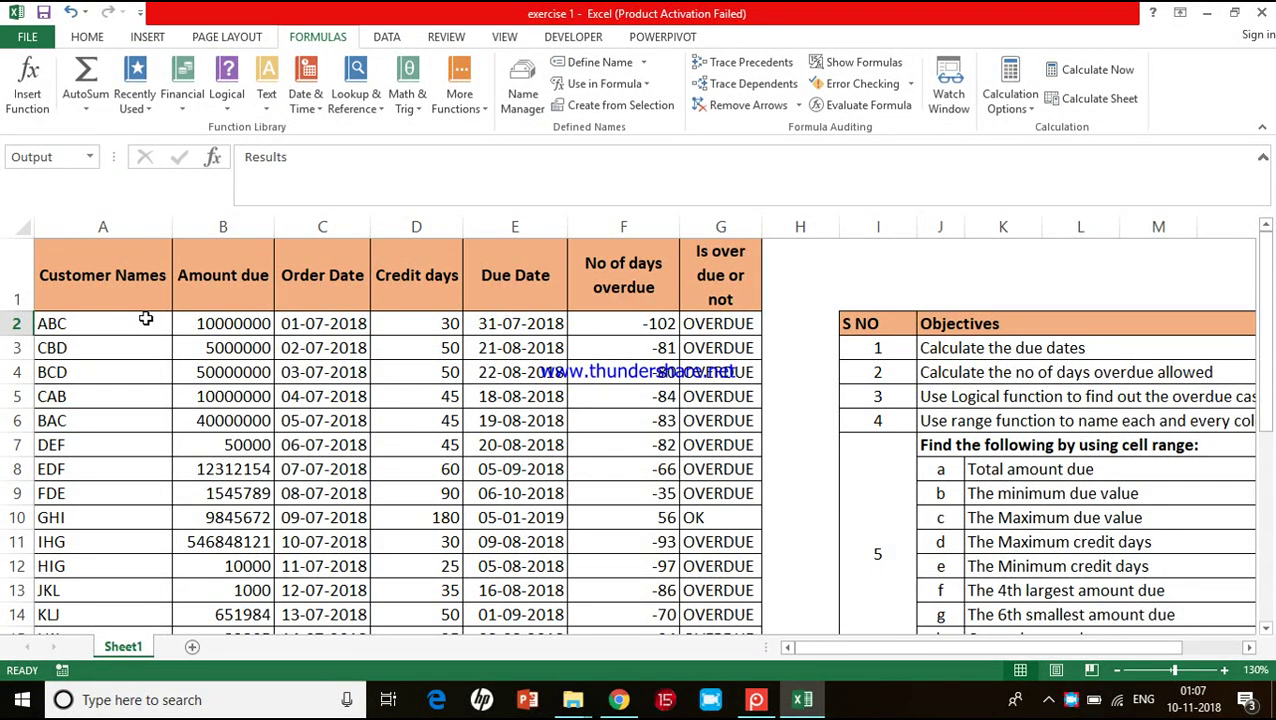
drag(136, 326, 123, 421)
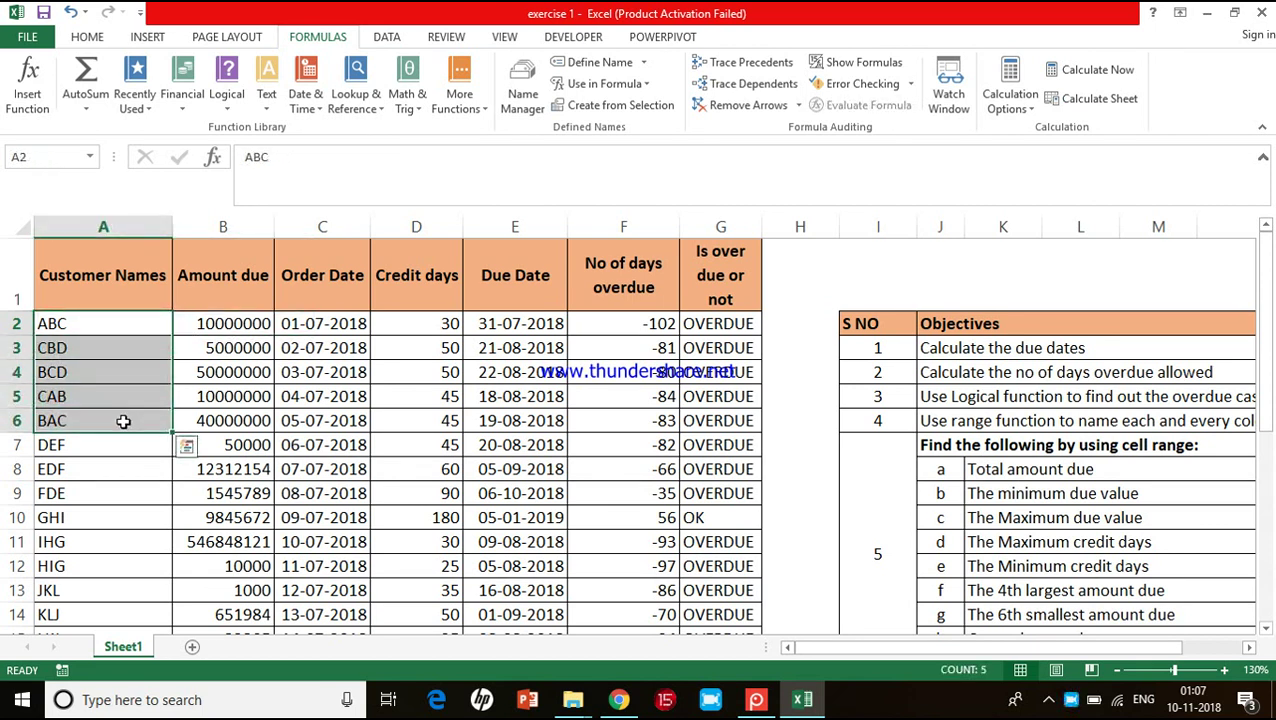
click(48, 156)
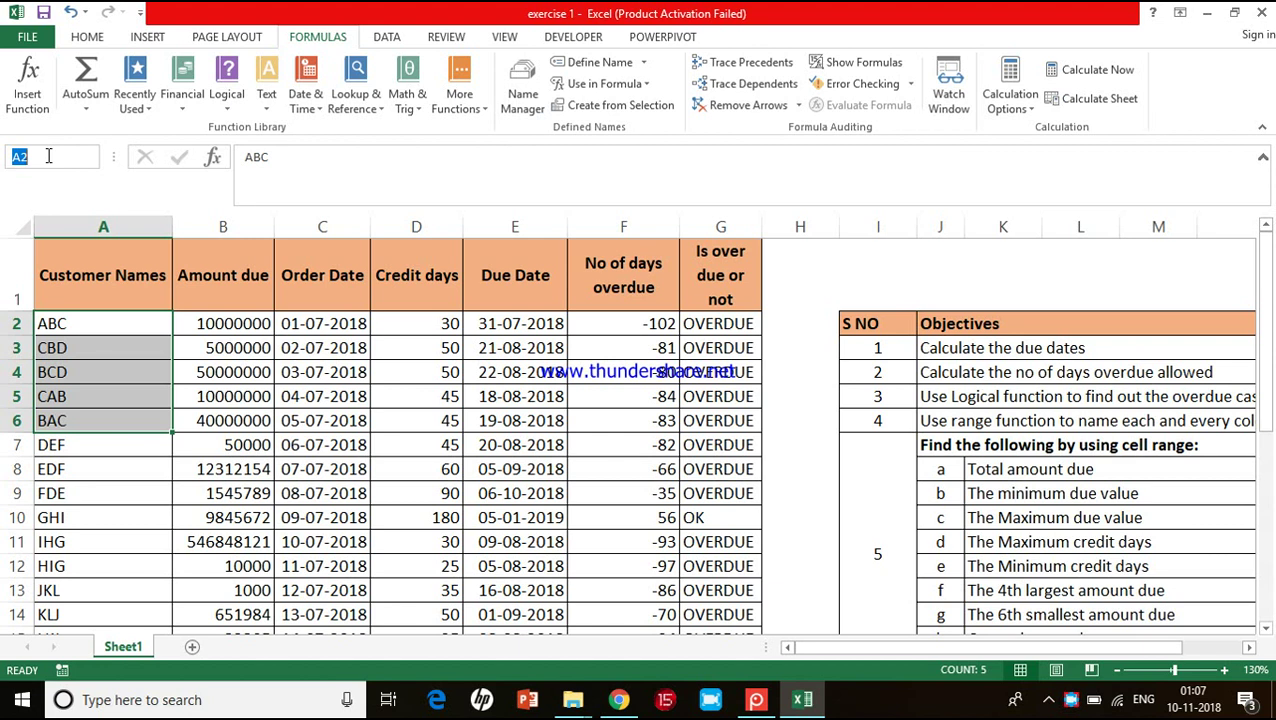
click(340, 469)
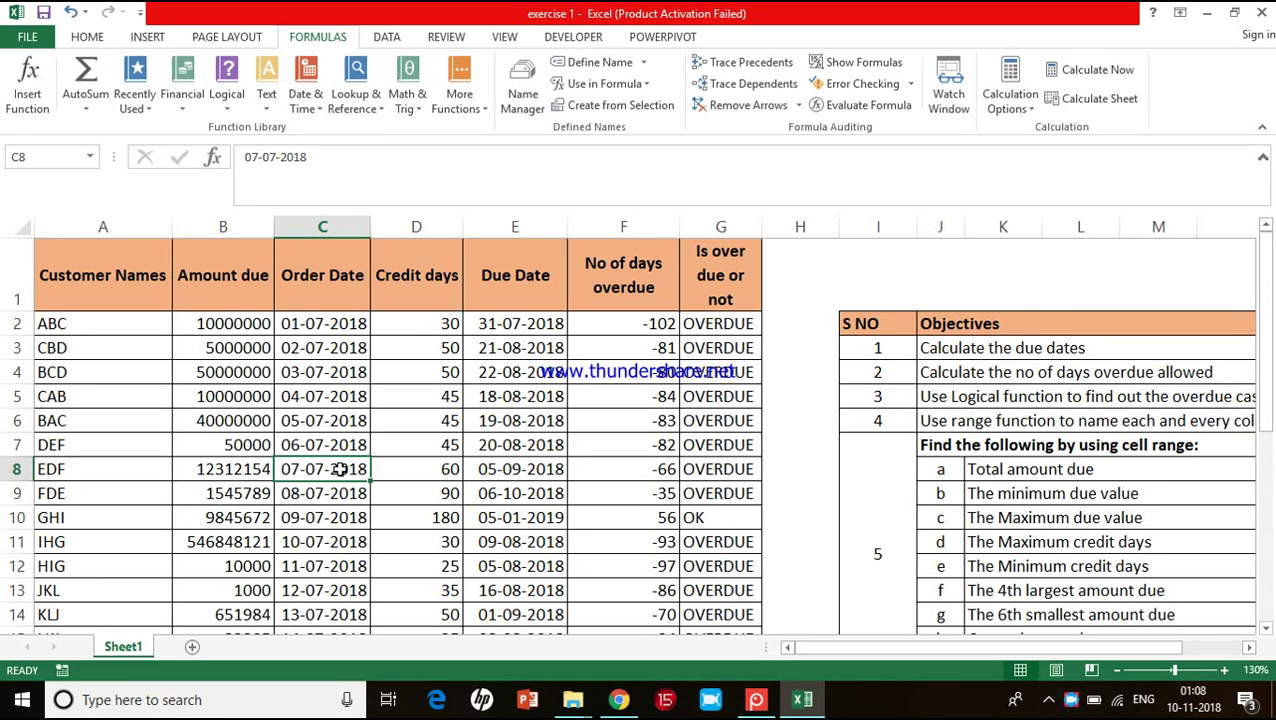
drag(68, 262, 684, 299)
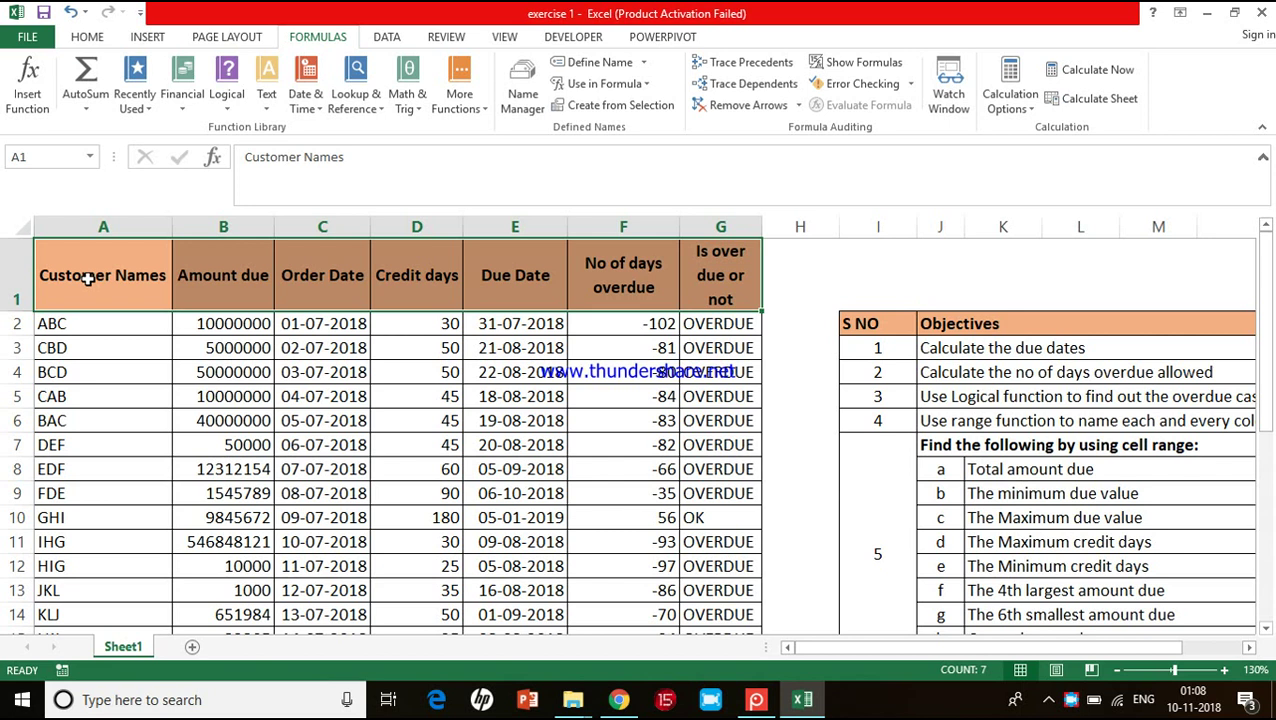
Step: Select the full customer table A1:G31, from Customer Names through Is over due or not
click(91, 279)
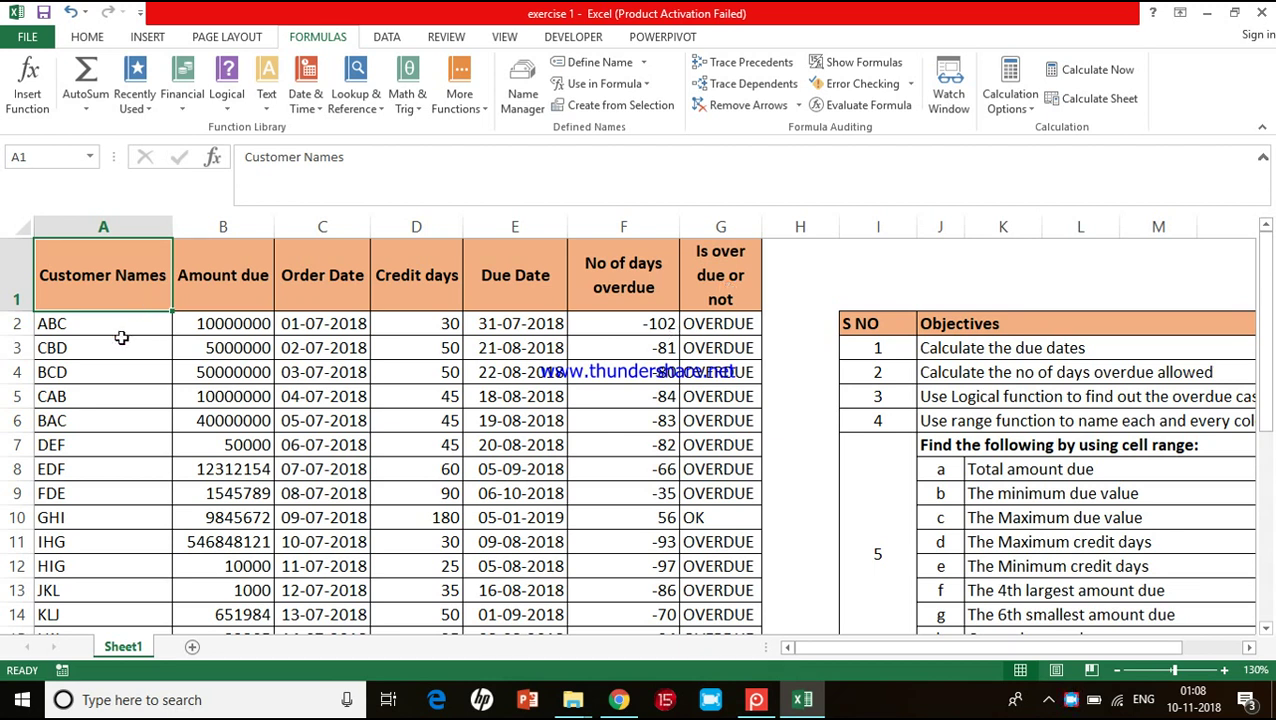
drag(85, 323, 84, 595)
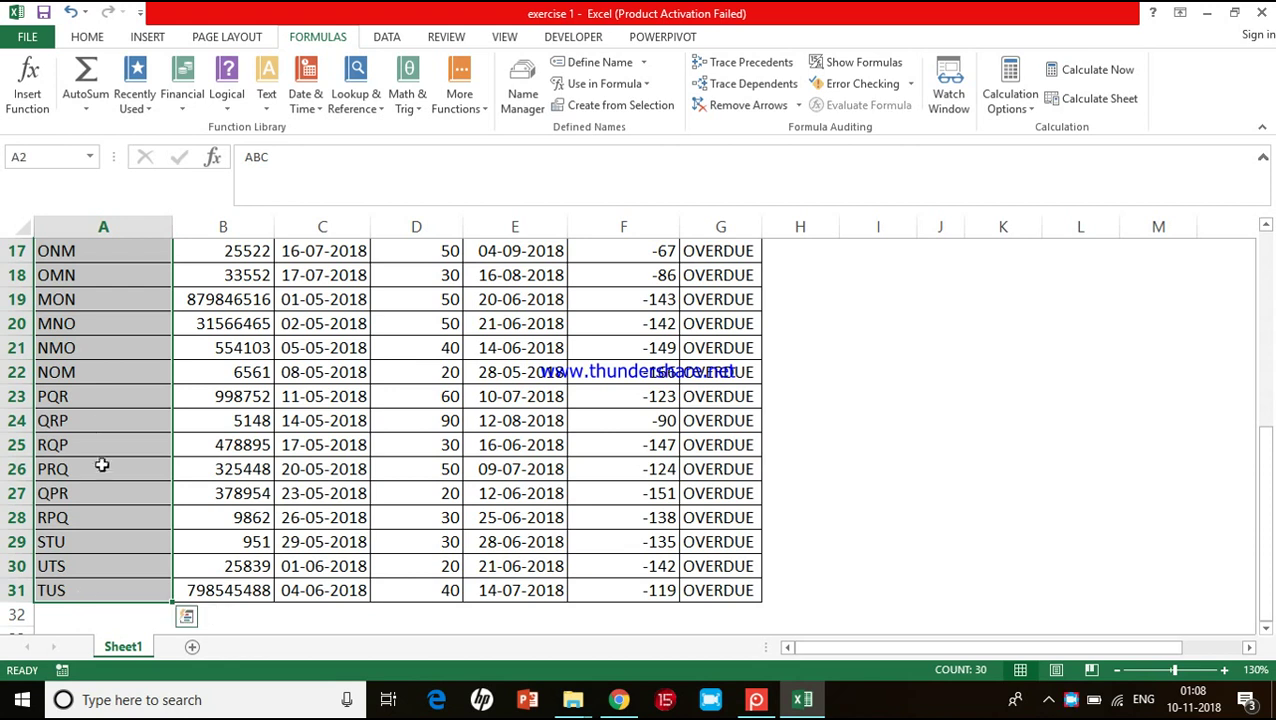
scroll(94, 427, up, 5)
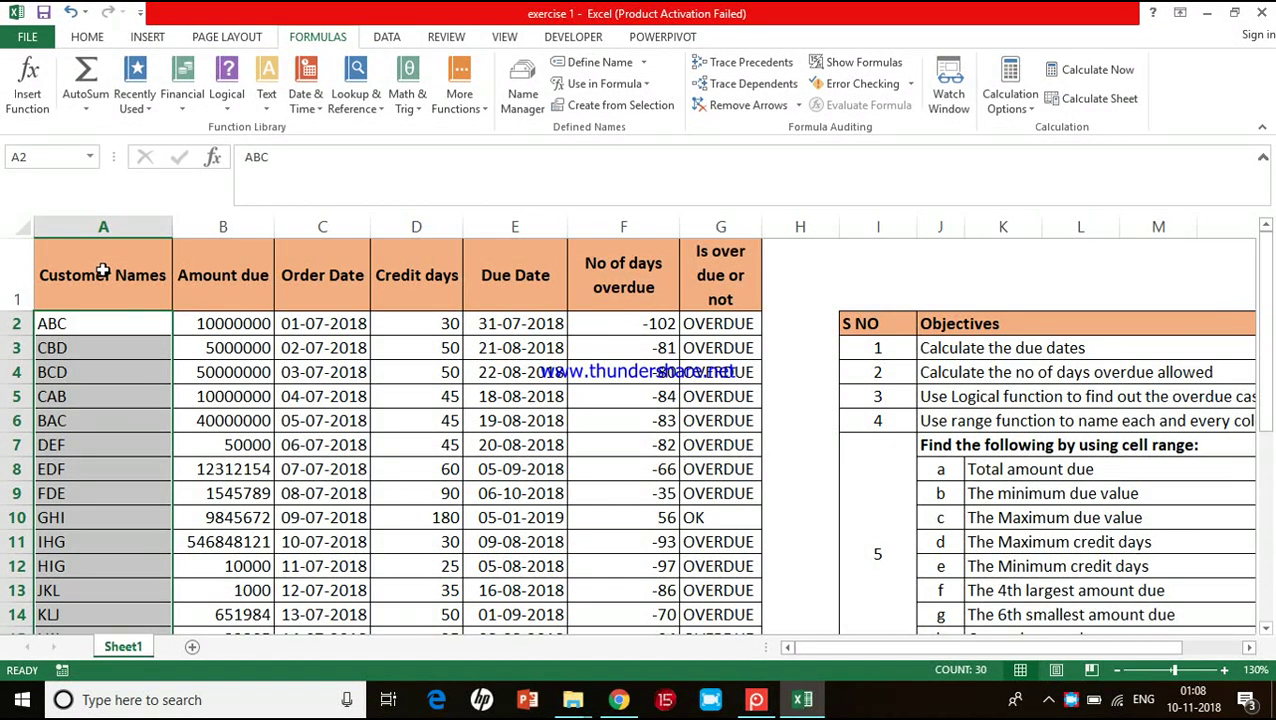
click(102, 270)
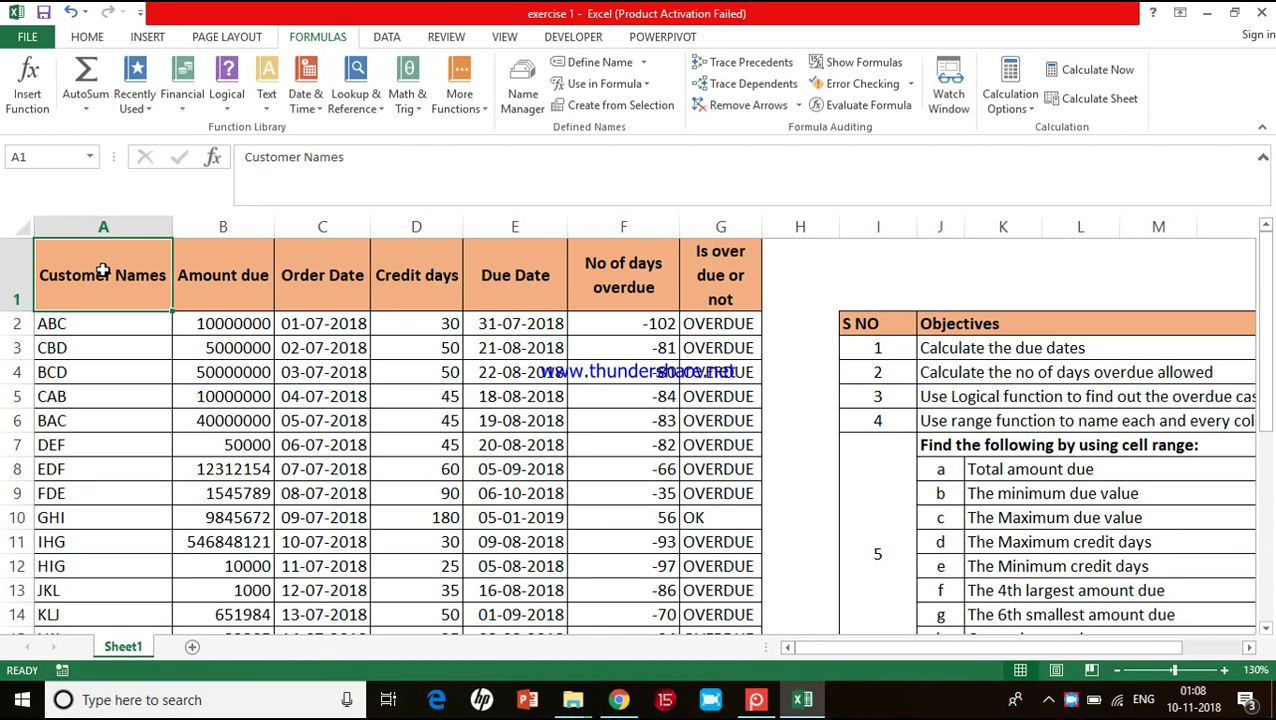
drag(102, 270, 697, 292)
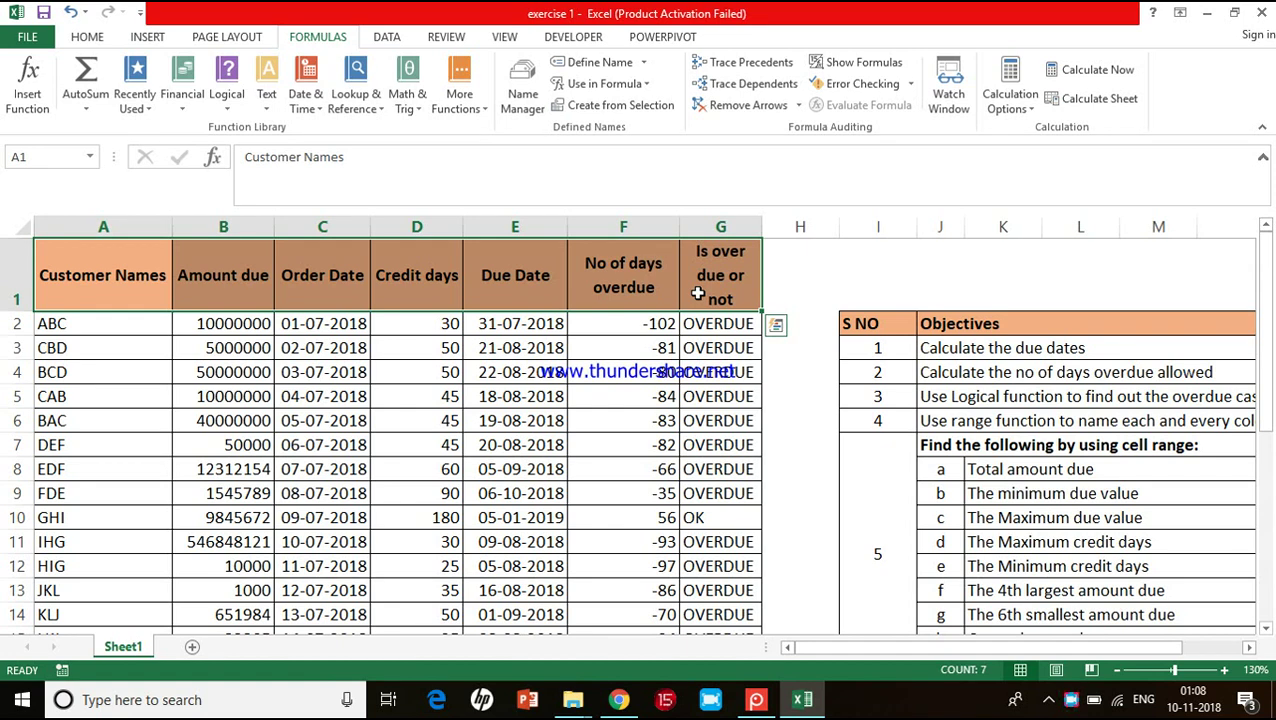
click(514, 397)
drag(110, 275, 716, 586)
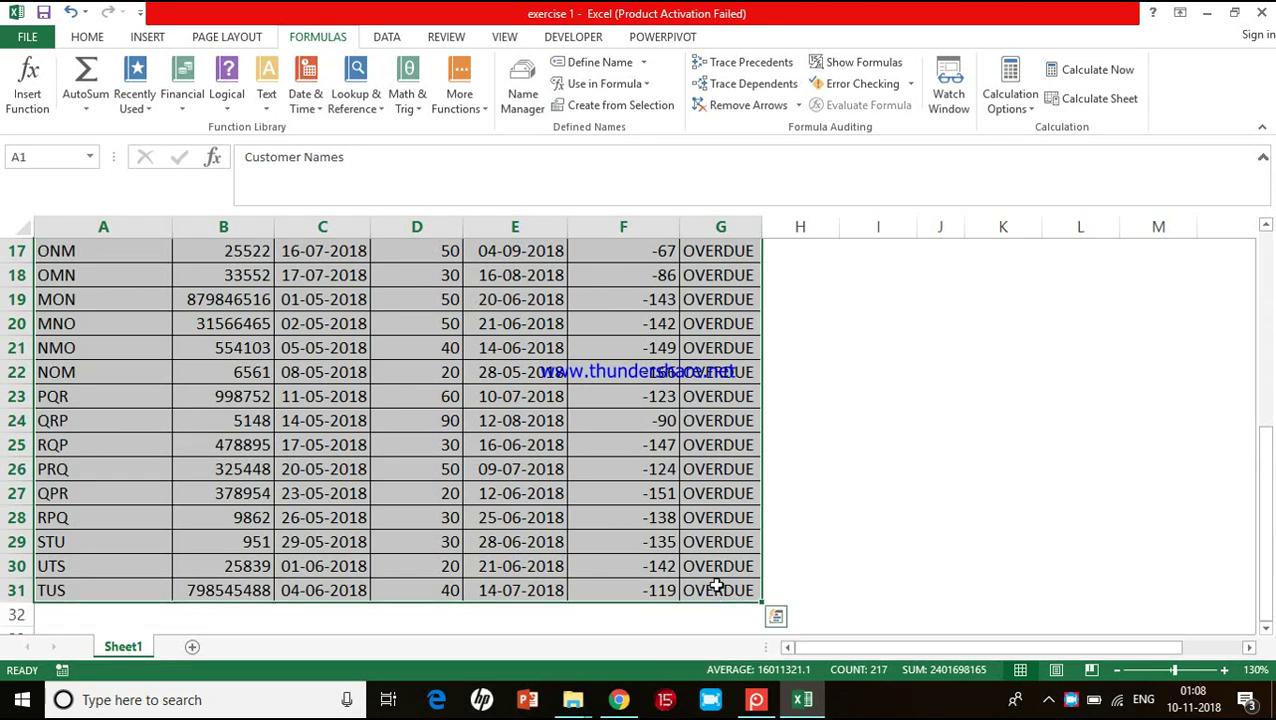
scroll(716, 586, up, 5)
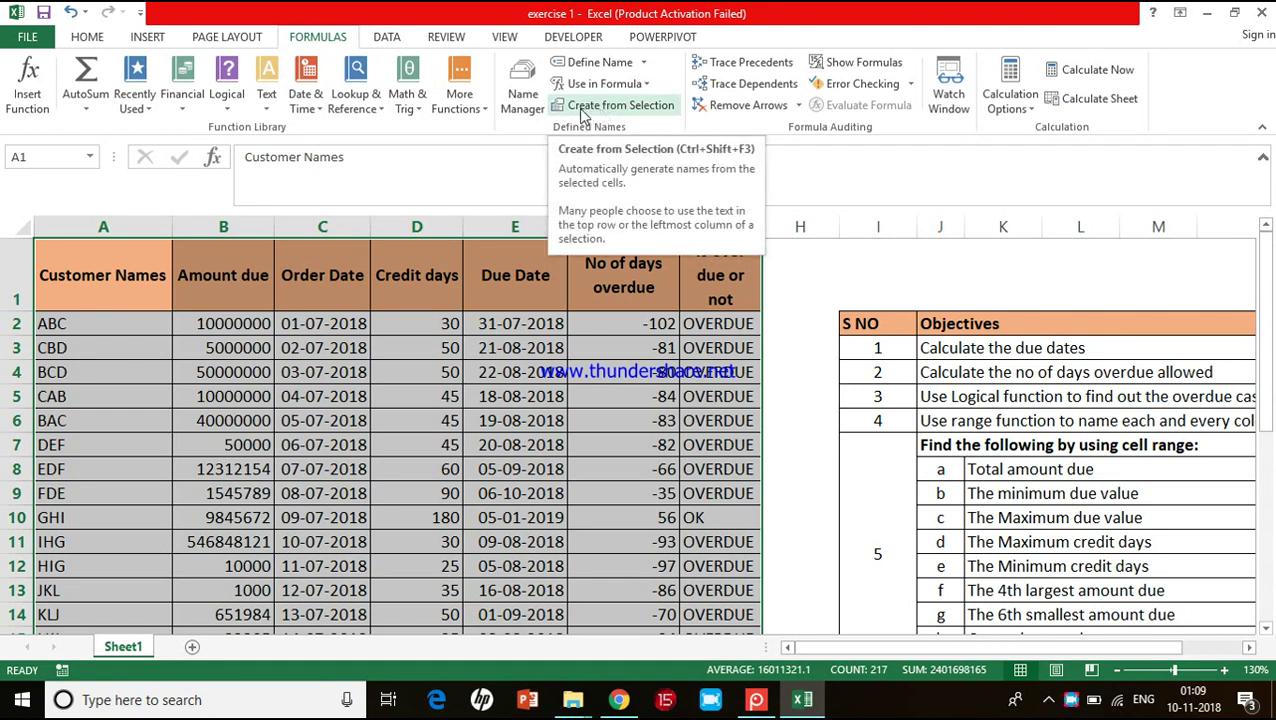
Step: Create column names from the table's top row only, with Left column unchecked
click(640, 113)
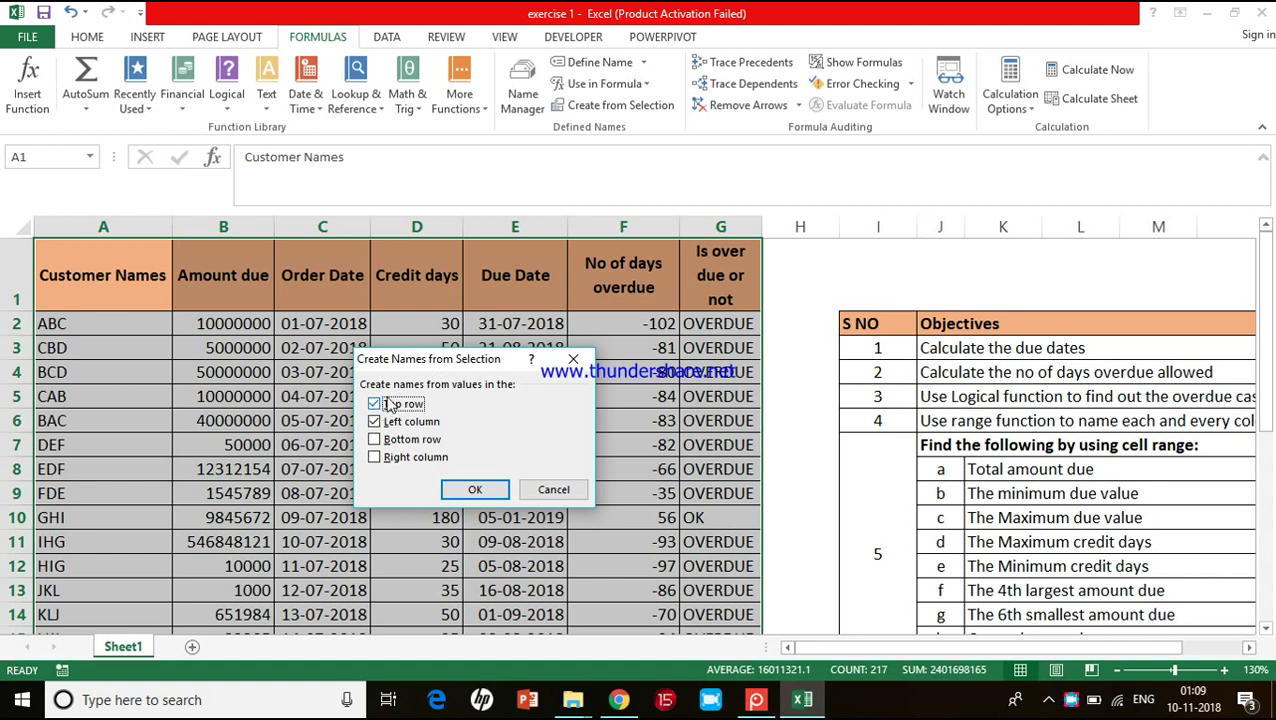
drag(415, 360, 460, 238)
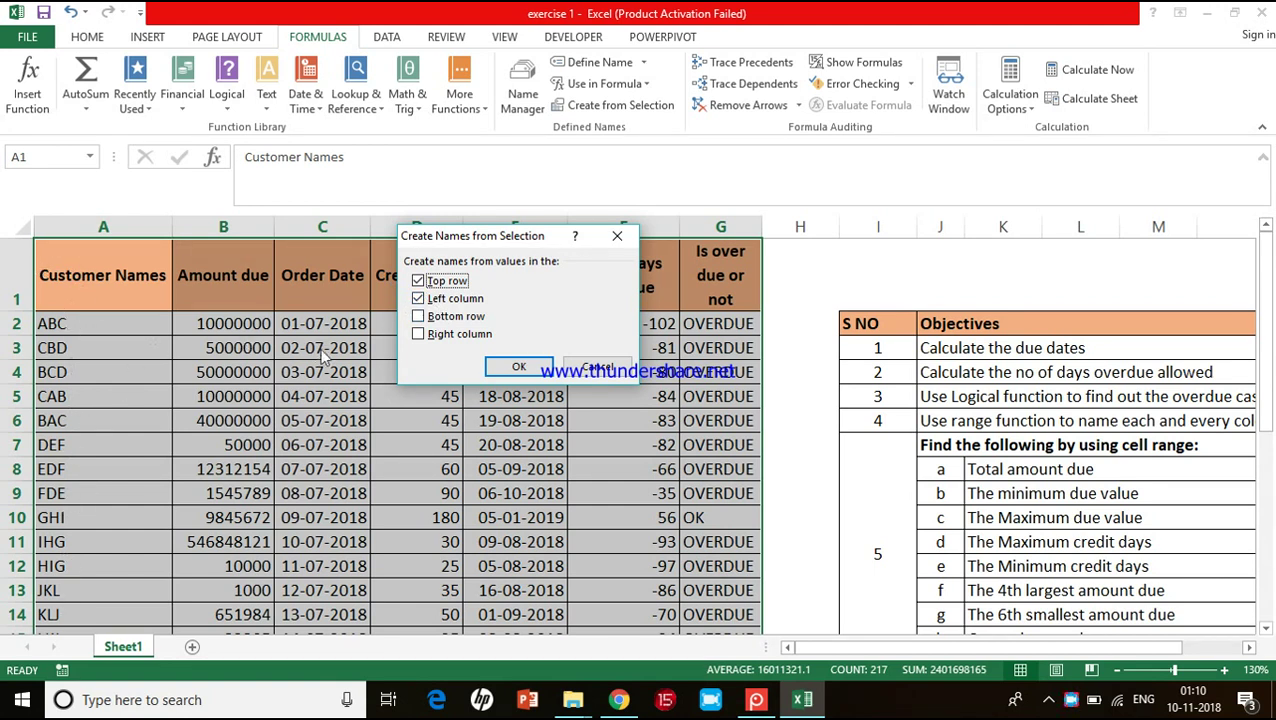
click(448, 301)
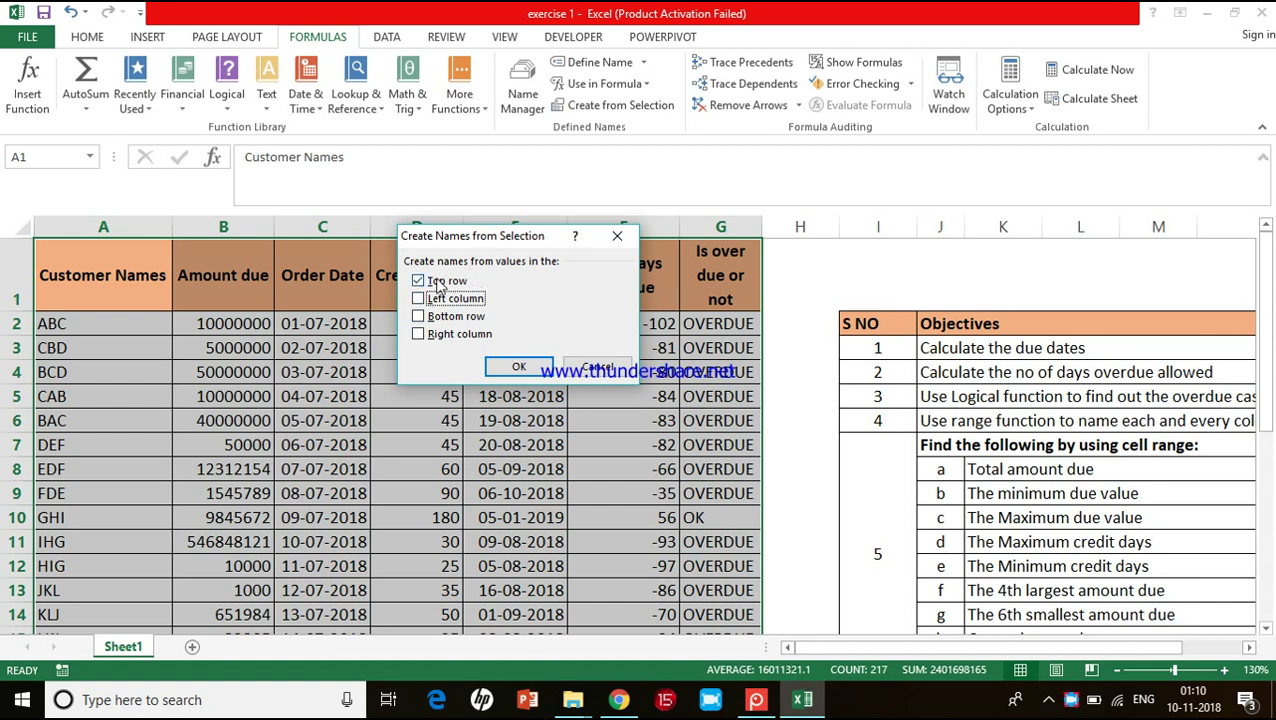
click(495, 368)
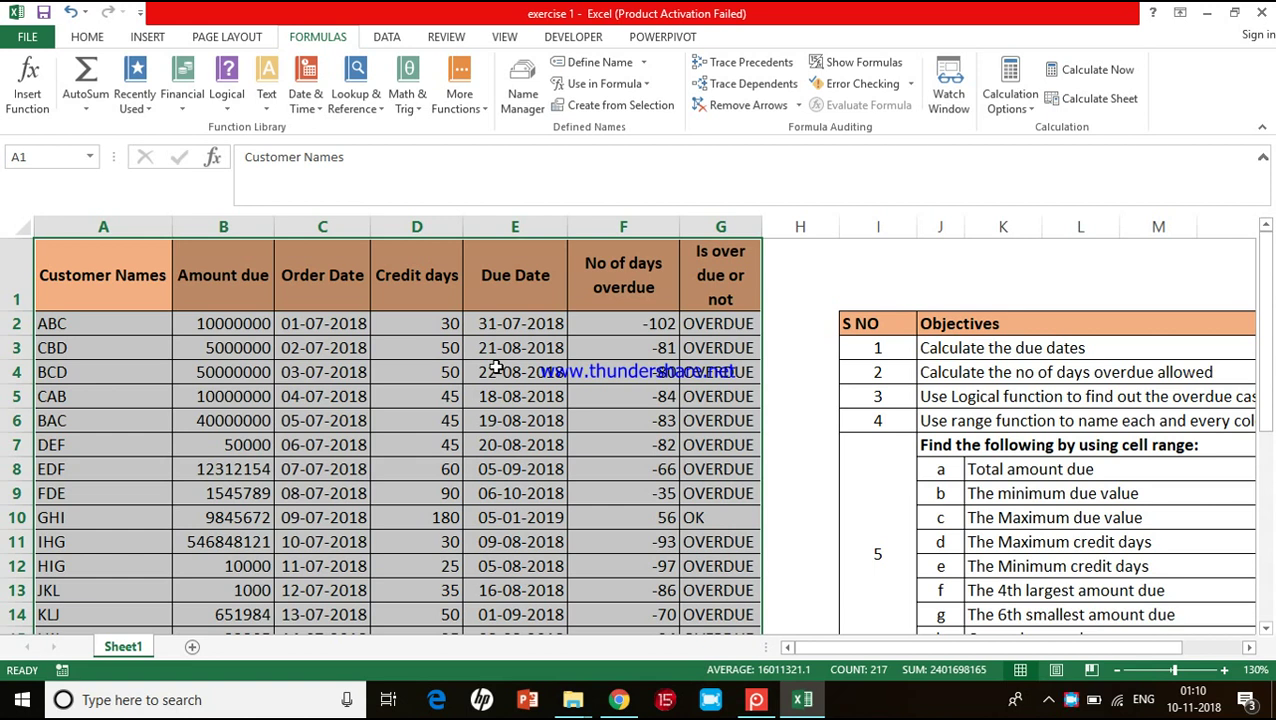
click(137, 276)
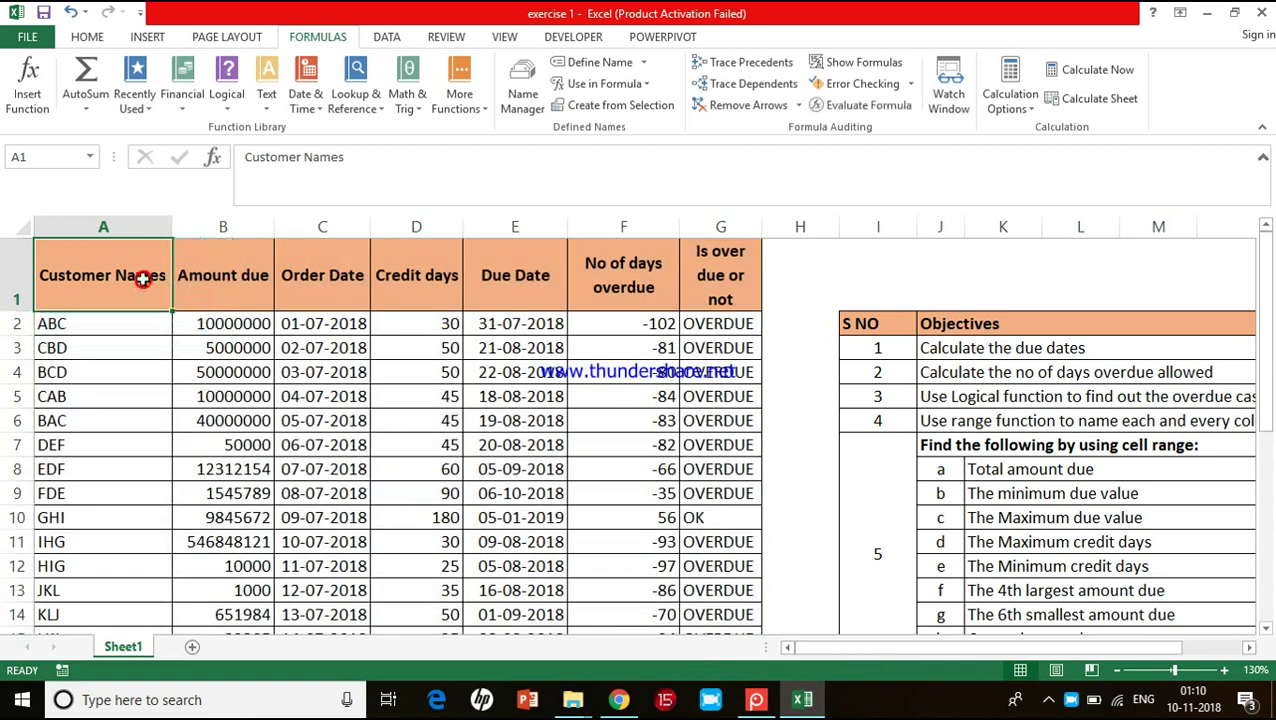
click(90, 159)
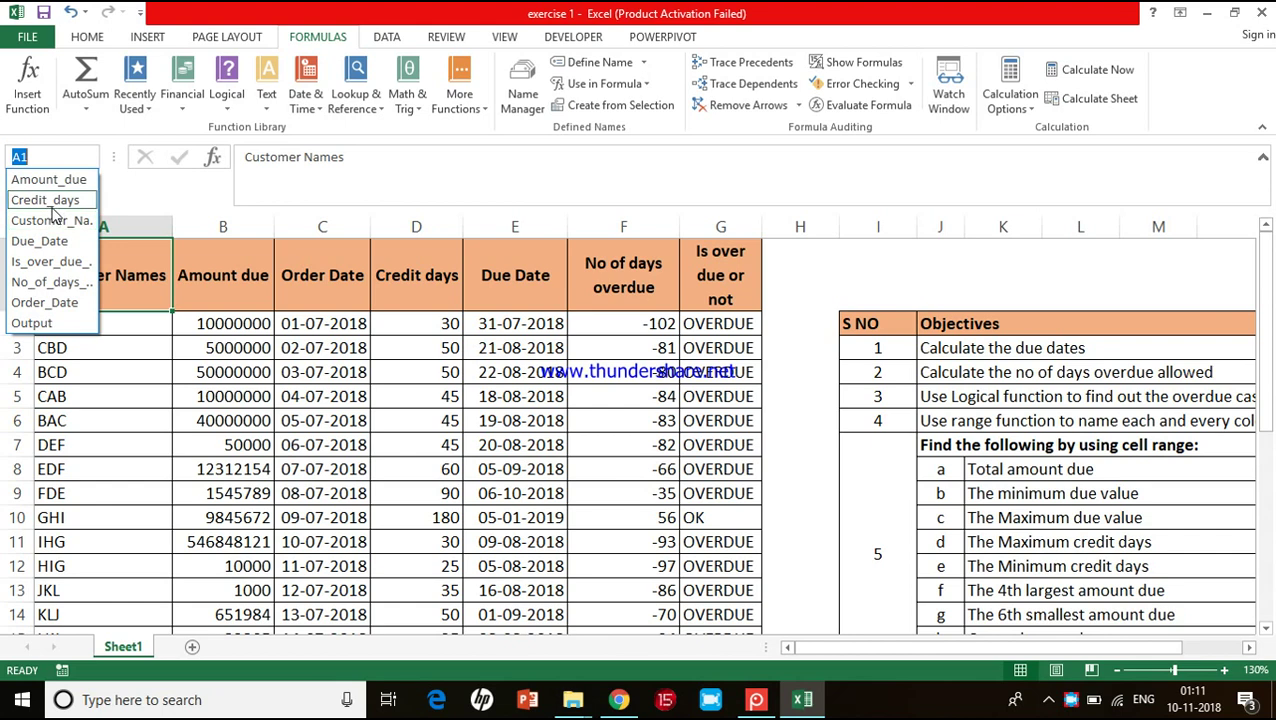
click(53, 202)
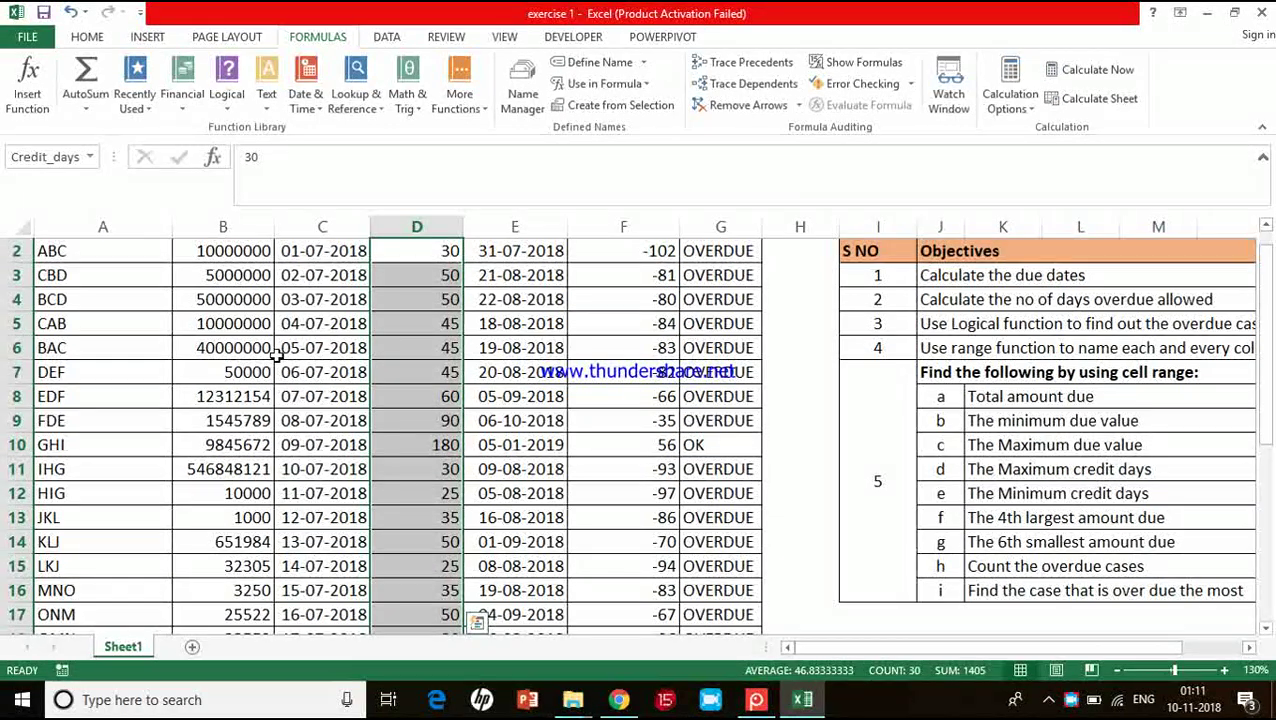
scroll(277, 355, up, 1)
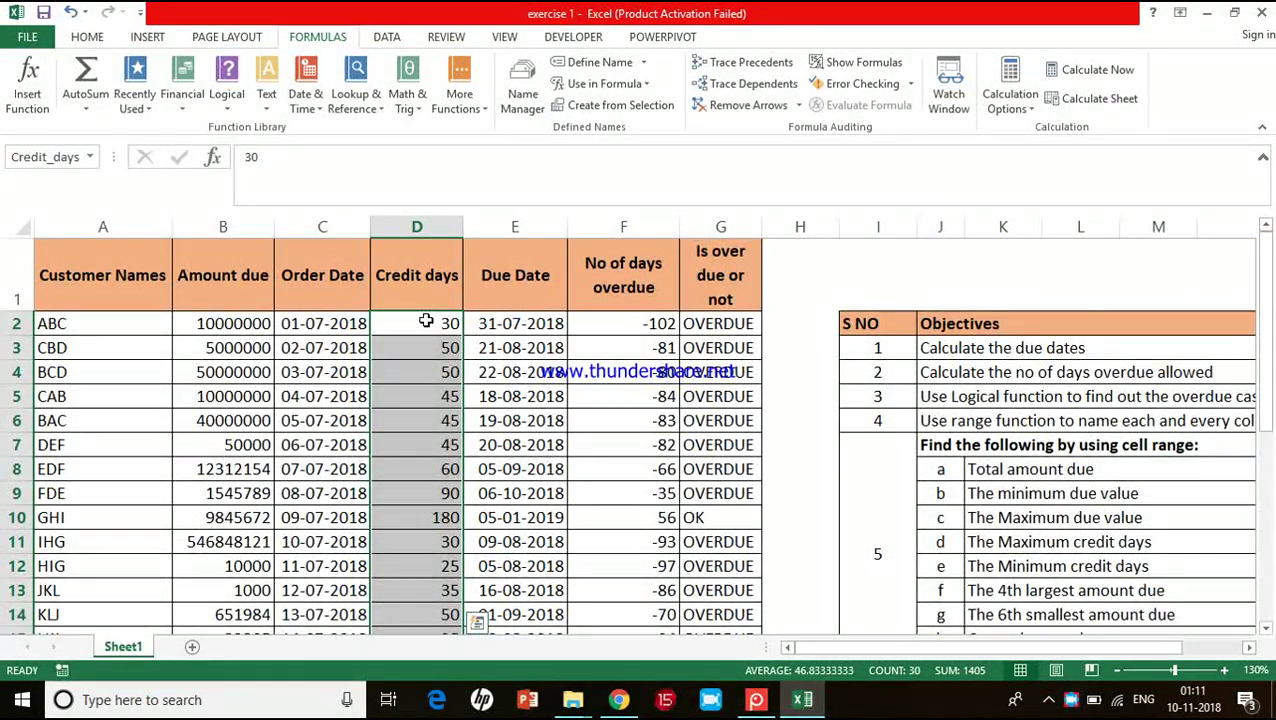
scroll(426, 320, down, 7)
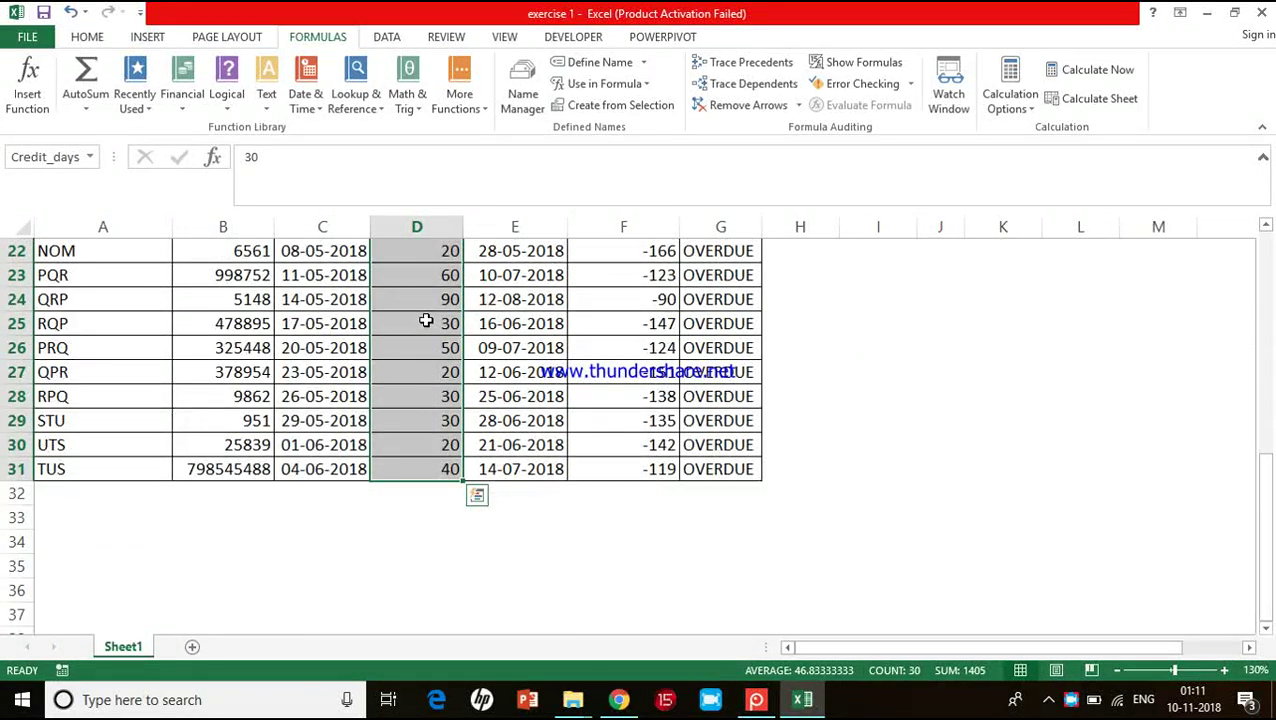
scroll(426, 320, up, 1)
scroll(426, 320, up, 6)
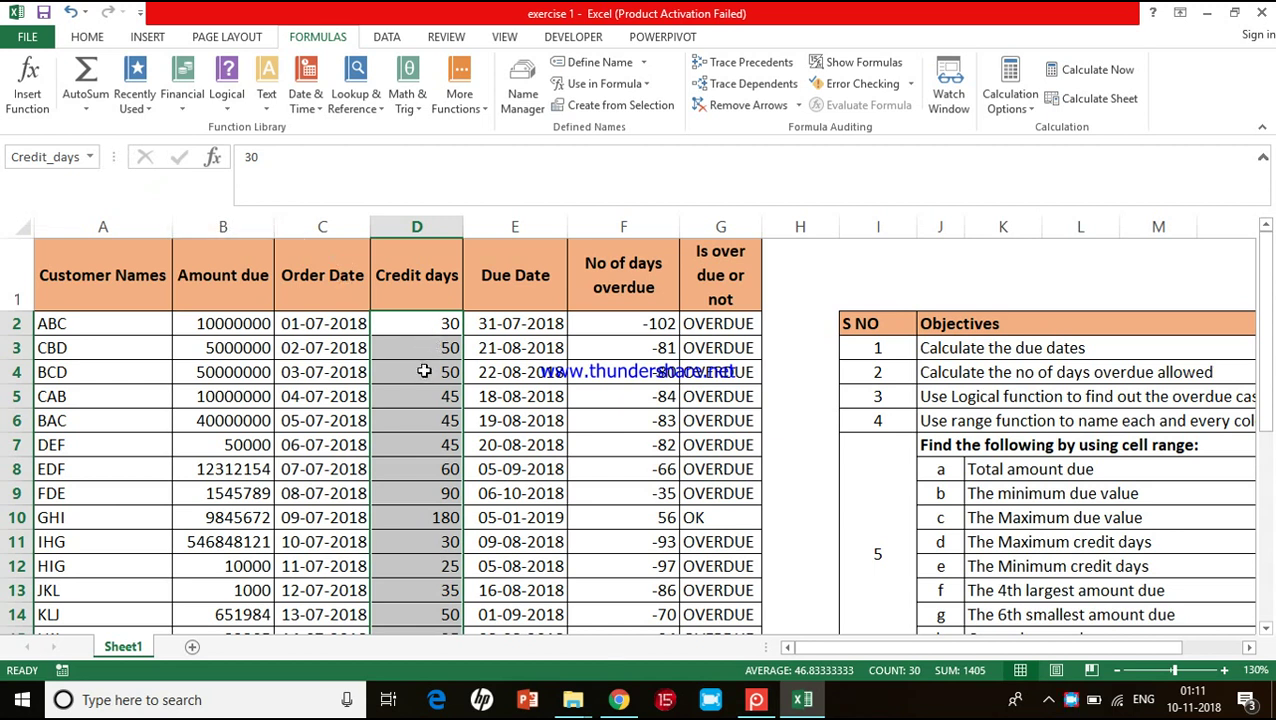
click(58, 158)
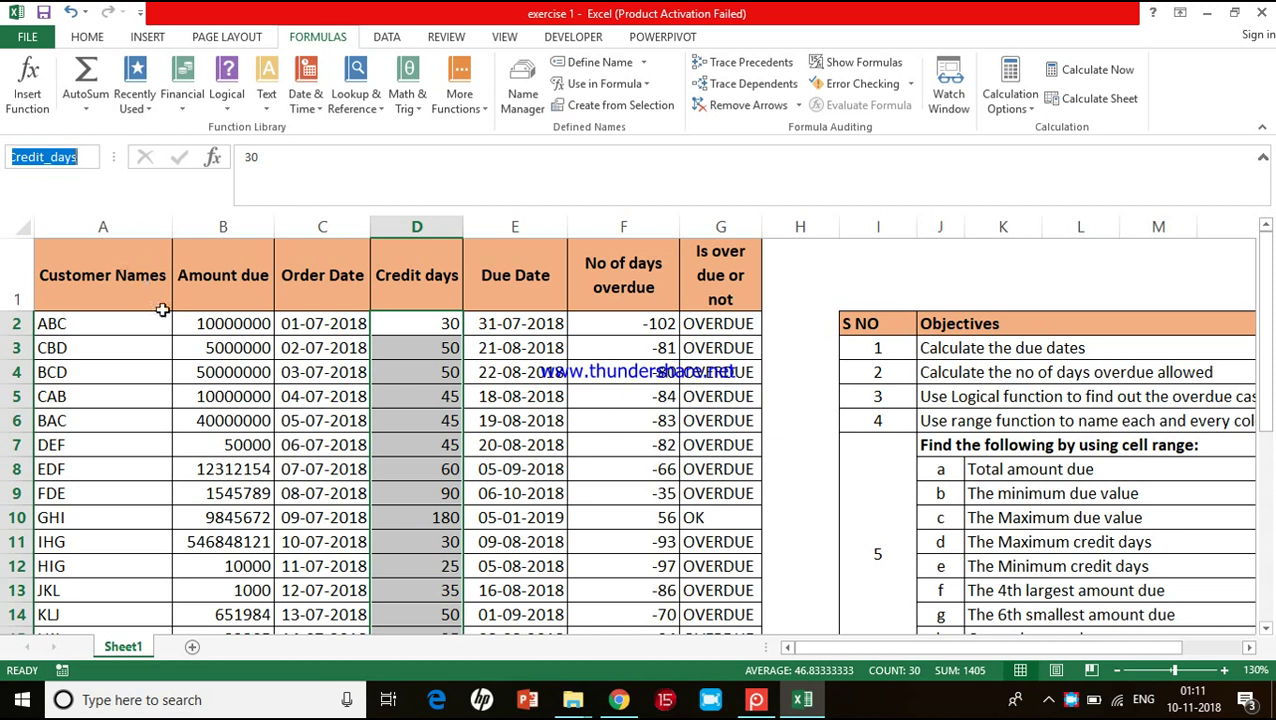
click(427, 420)
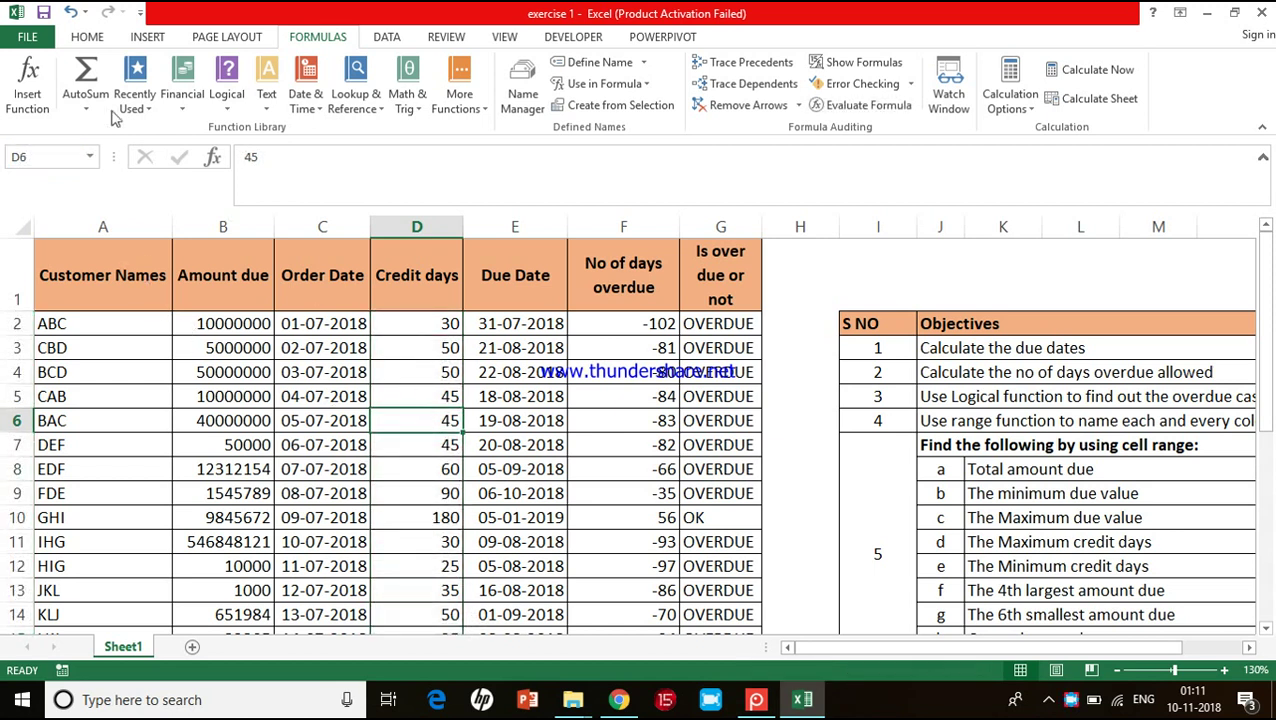
click(91, 157)
click(420, 514)
click(574, 423)
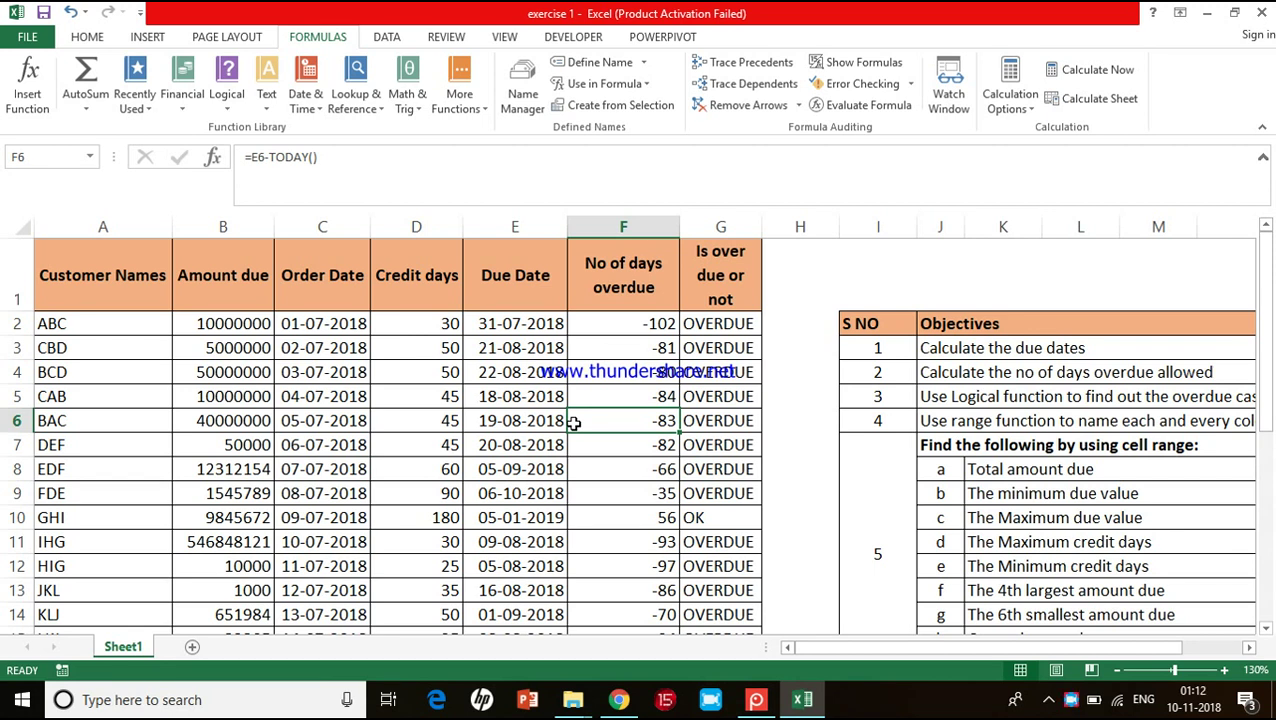
Step: Scroll to the Objectives table, dismiss the webcam notification, and select the Total amount due result cell
scroll(573, 423, right, 4)
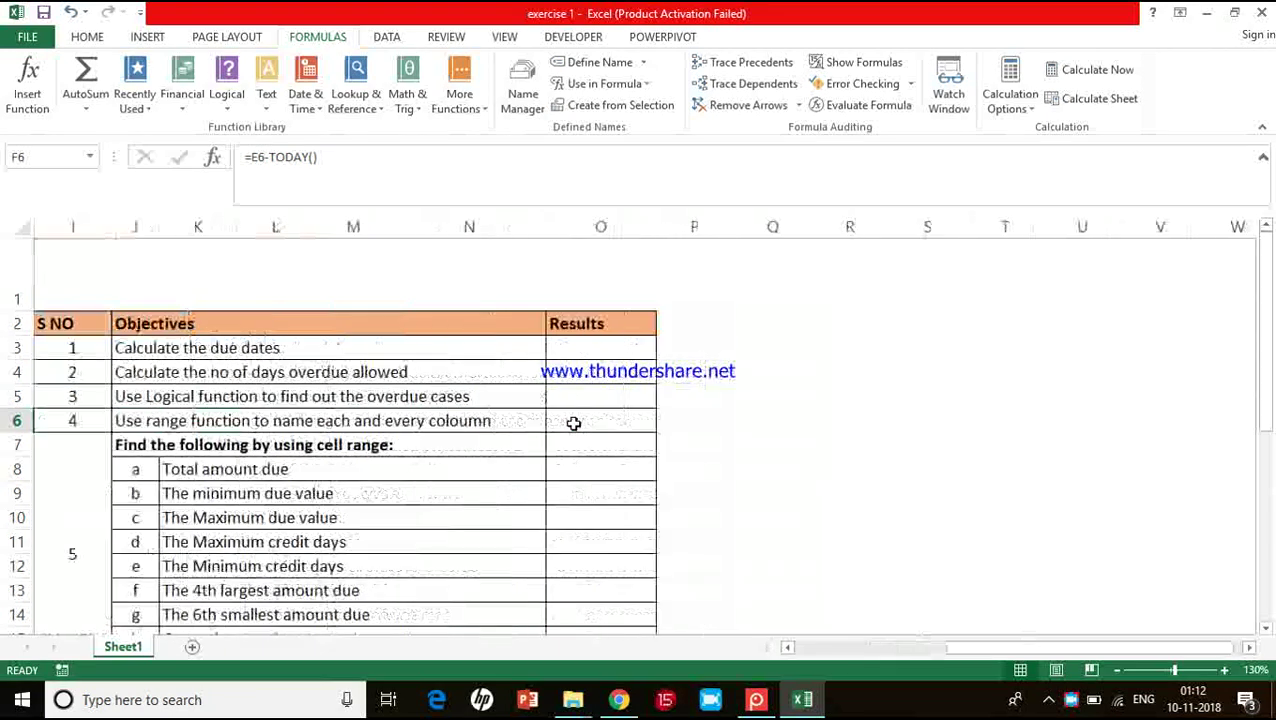
scroll(573, 423, left, 1)
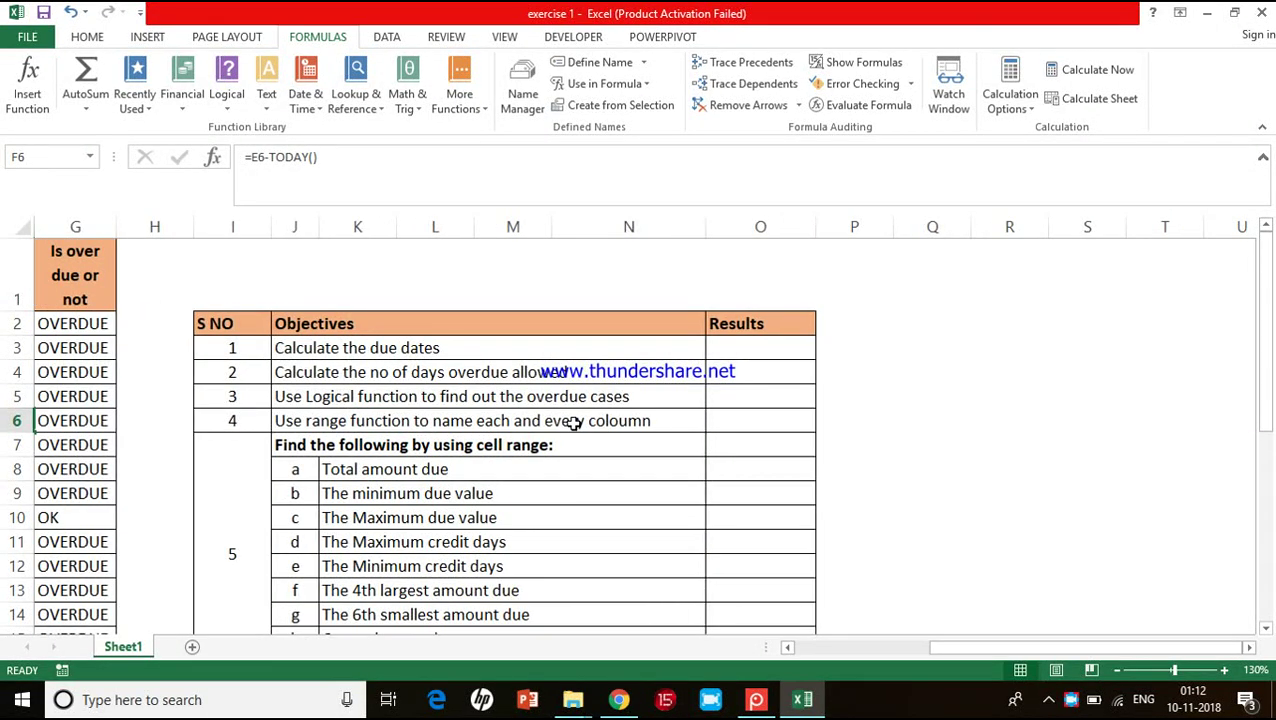
scroll(573, 423, left, 1)
scroll(573, 423, right, 1)
scroll(573, 423, up, 1)
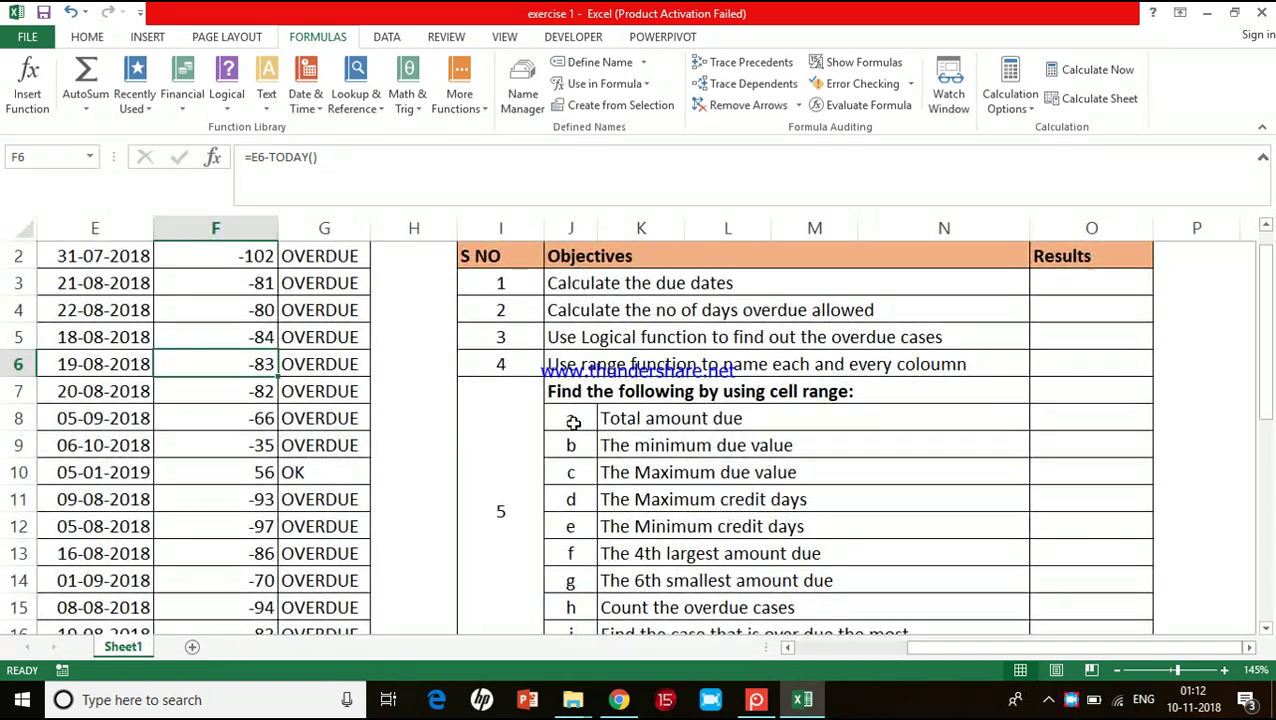
click(583, 366)
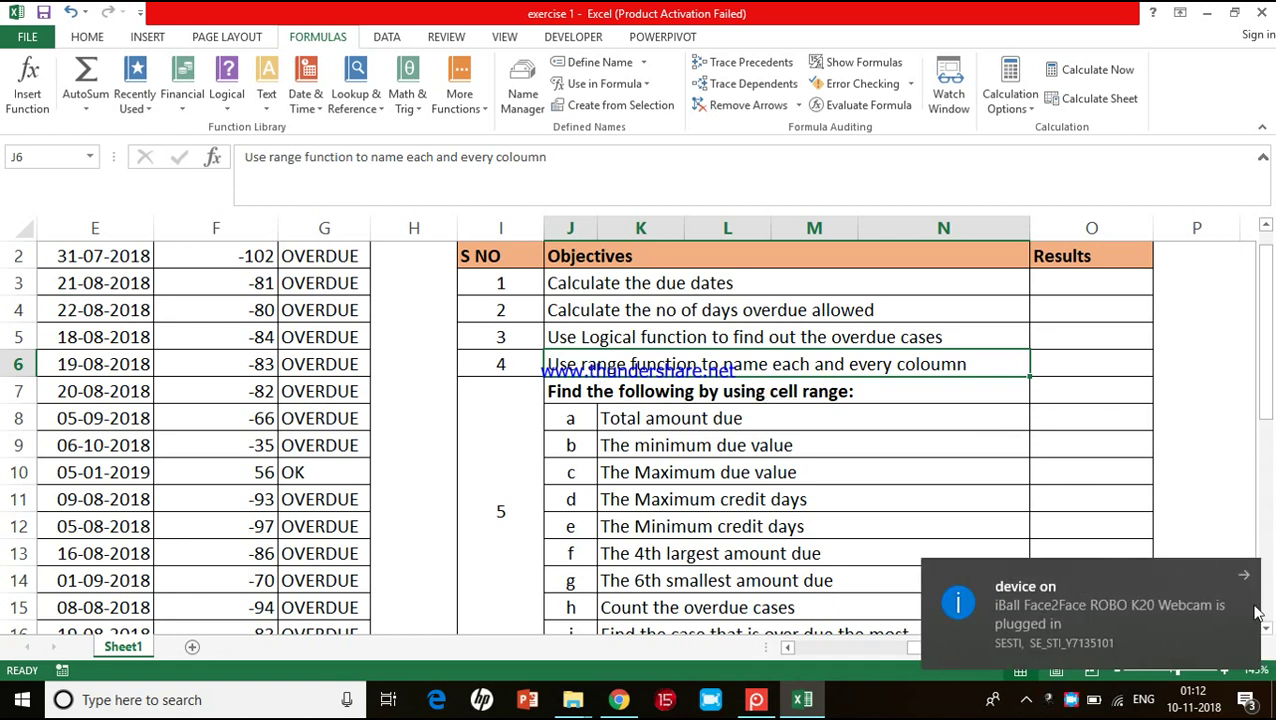
click(1243, 578)
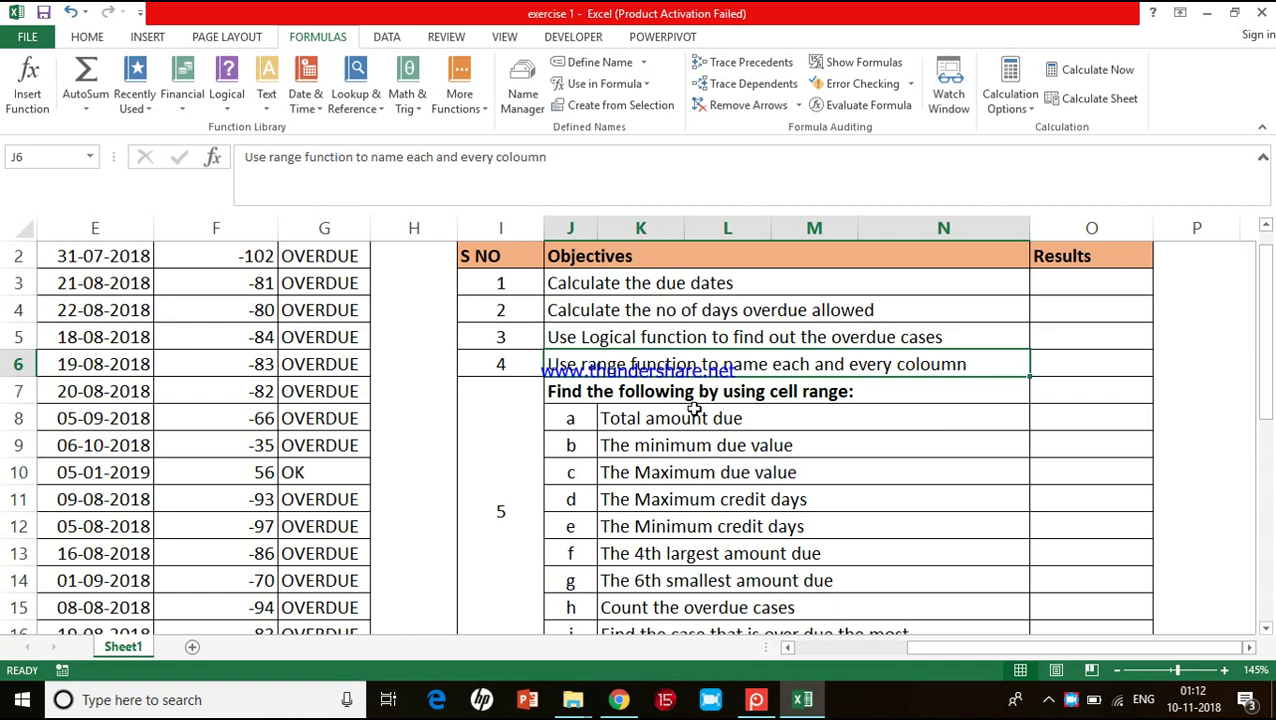
click(1059, 410)
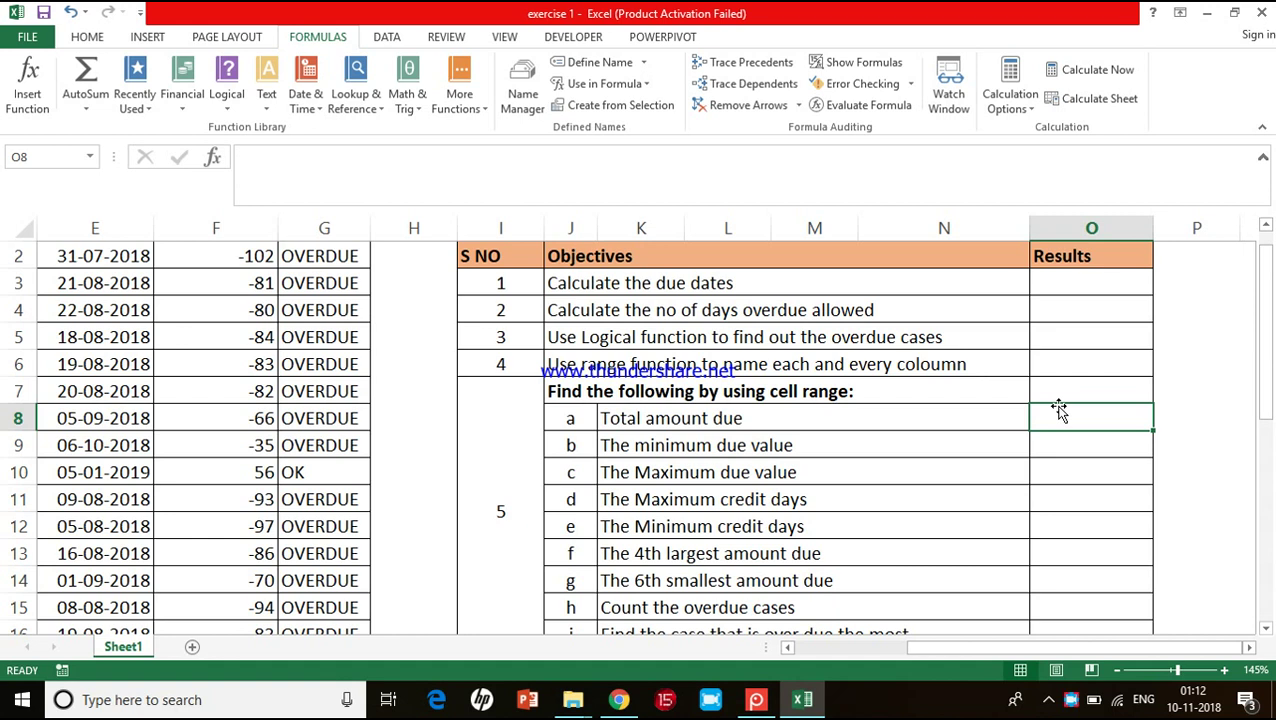
text(=)
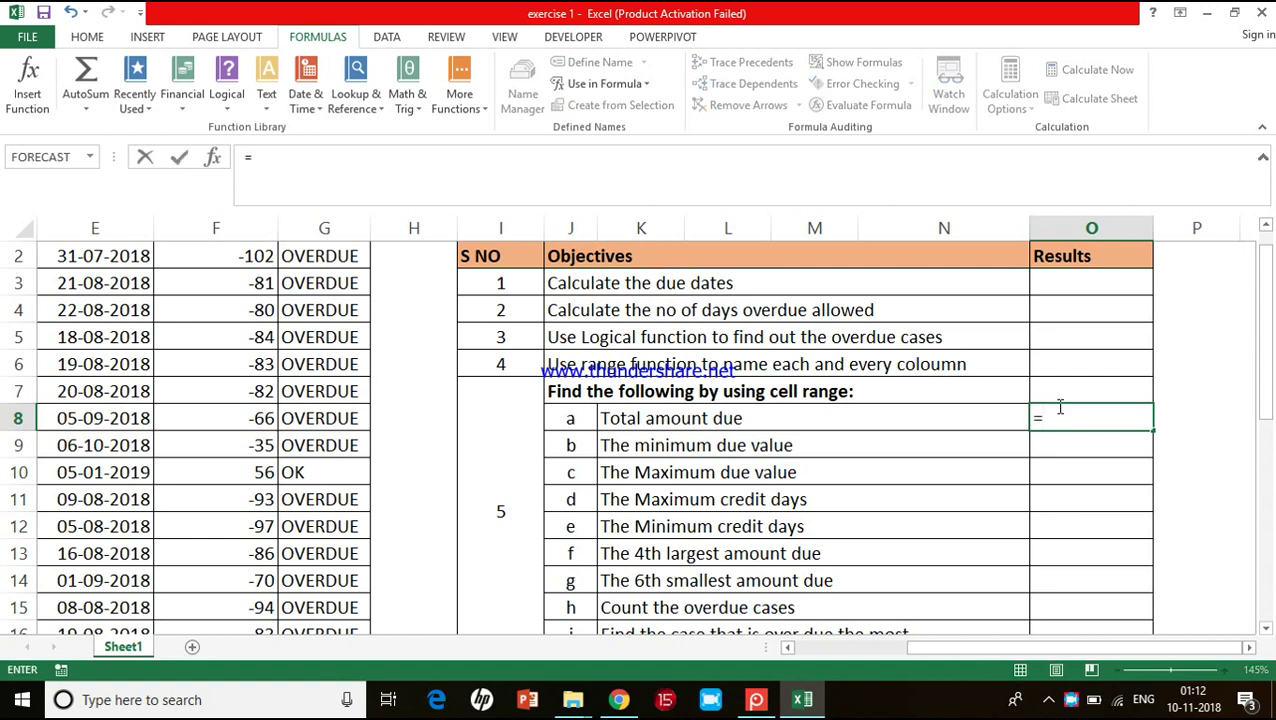
text(sum)
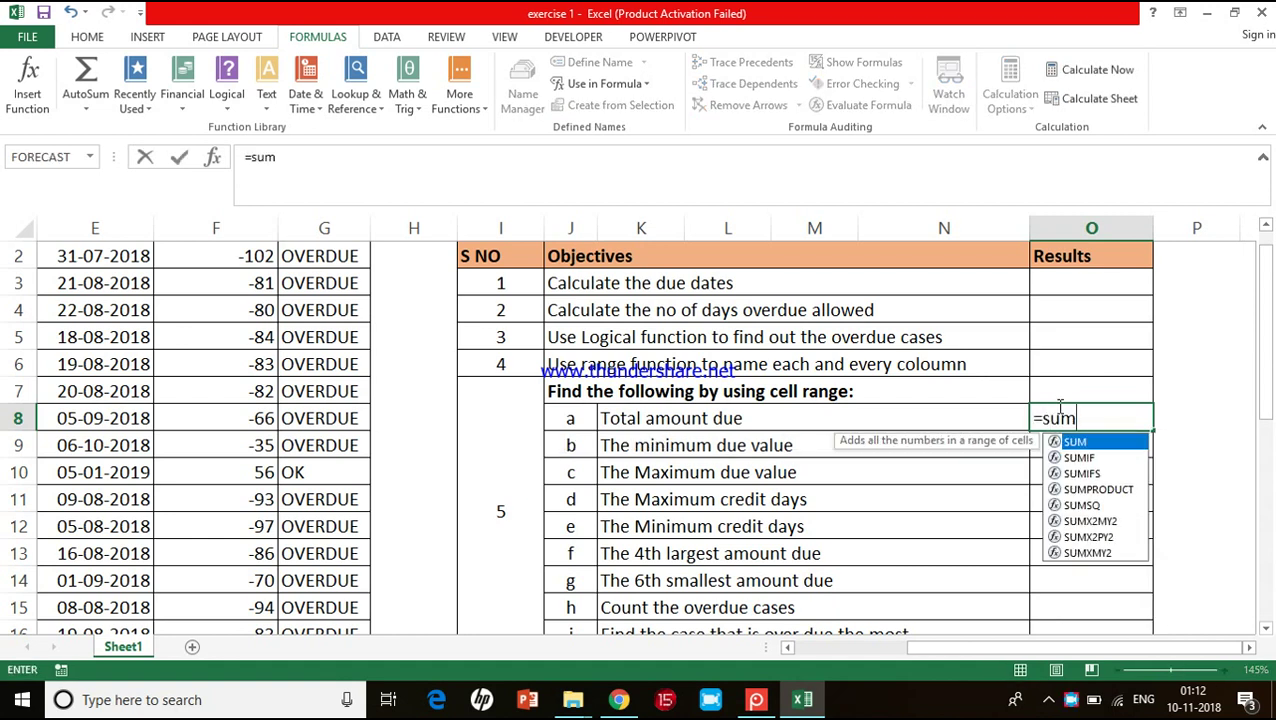
text(()
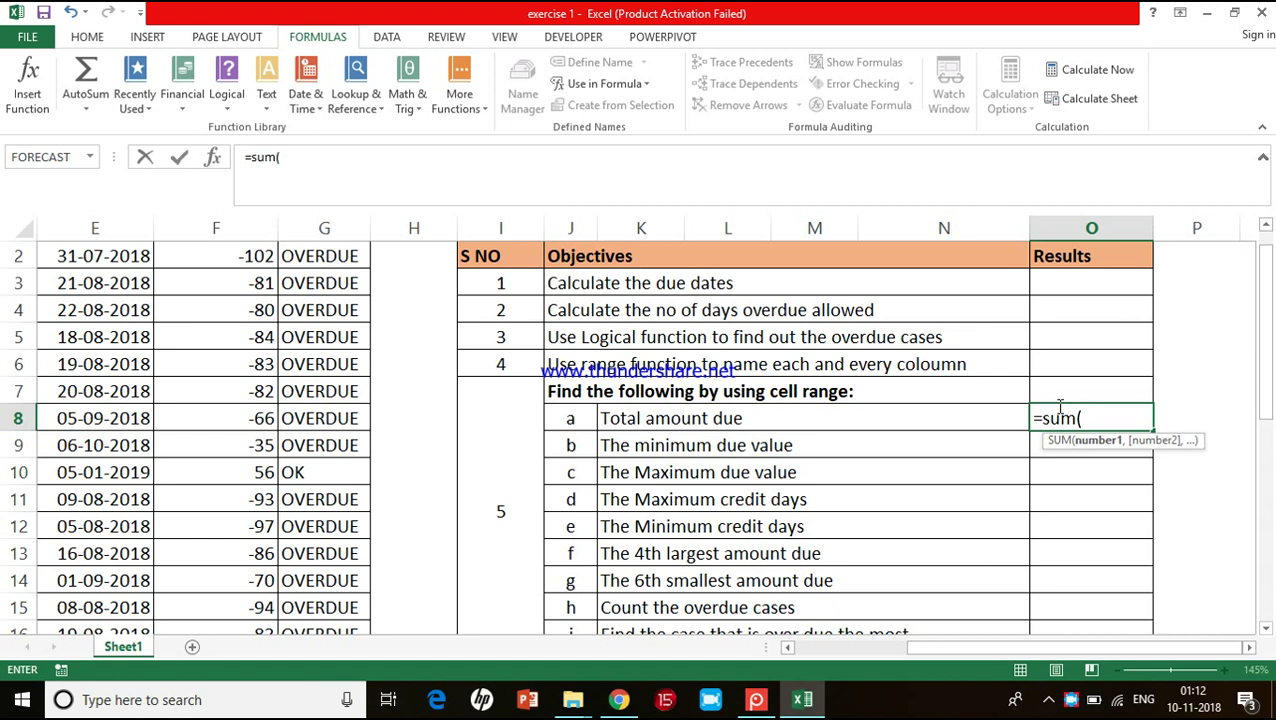
scroll(545, 418, up, 1)
scroll(545, 418, left, 3)
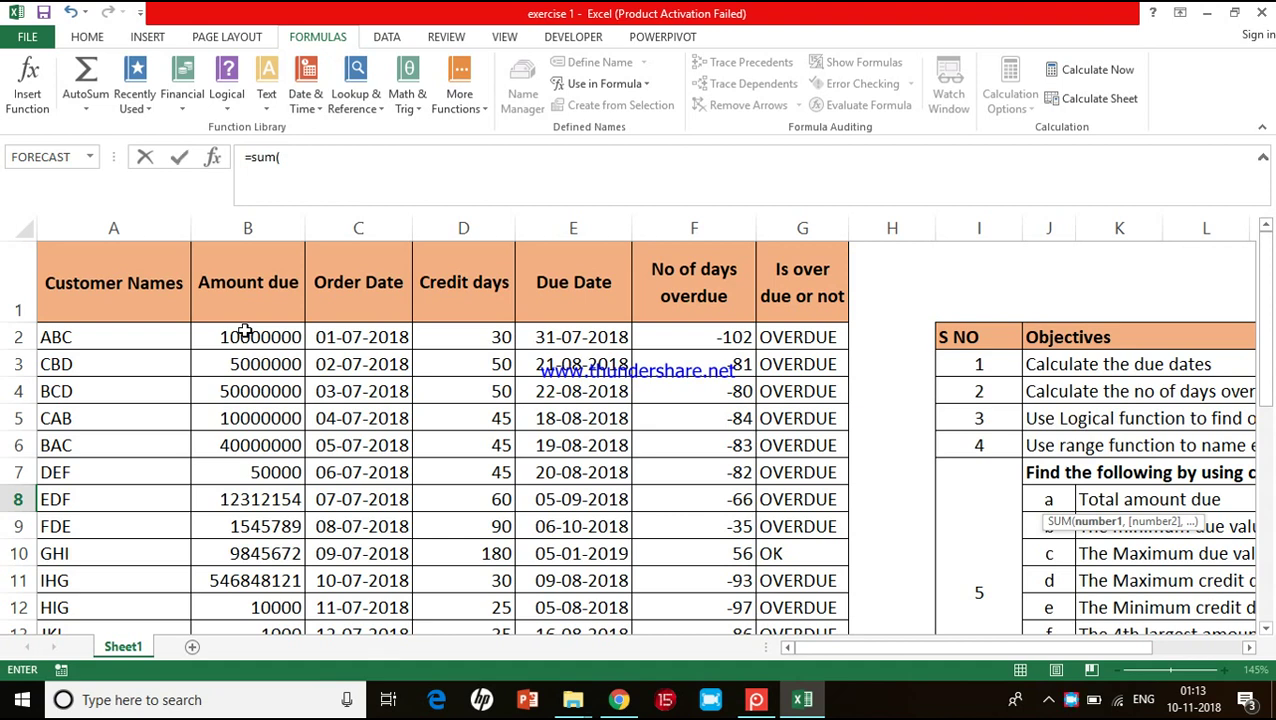
scroll(245, 342, down, 10)
scroll(245, 342, up, 4)
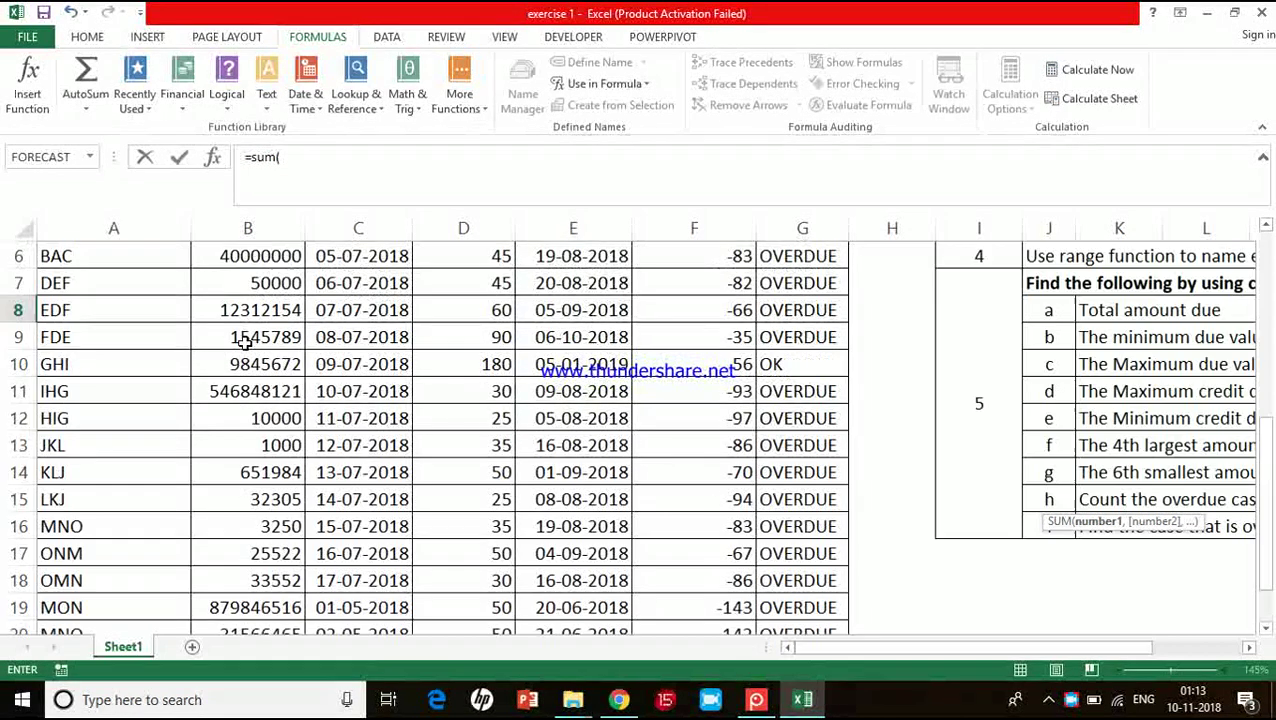
scroll(245, 342, up, 6)
scroll(243, 333, right, 3)
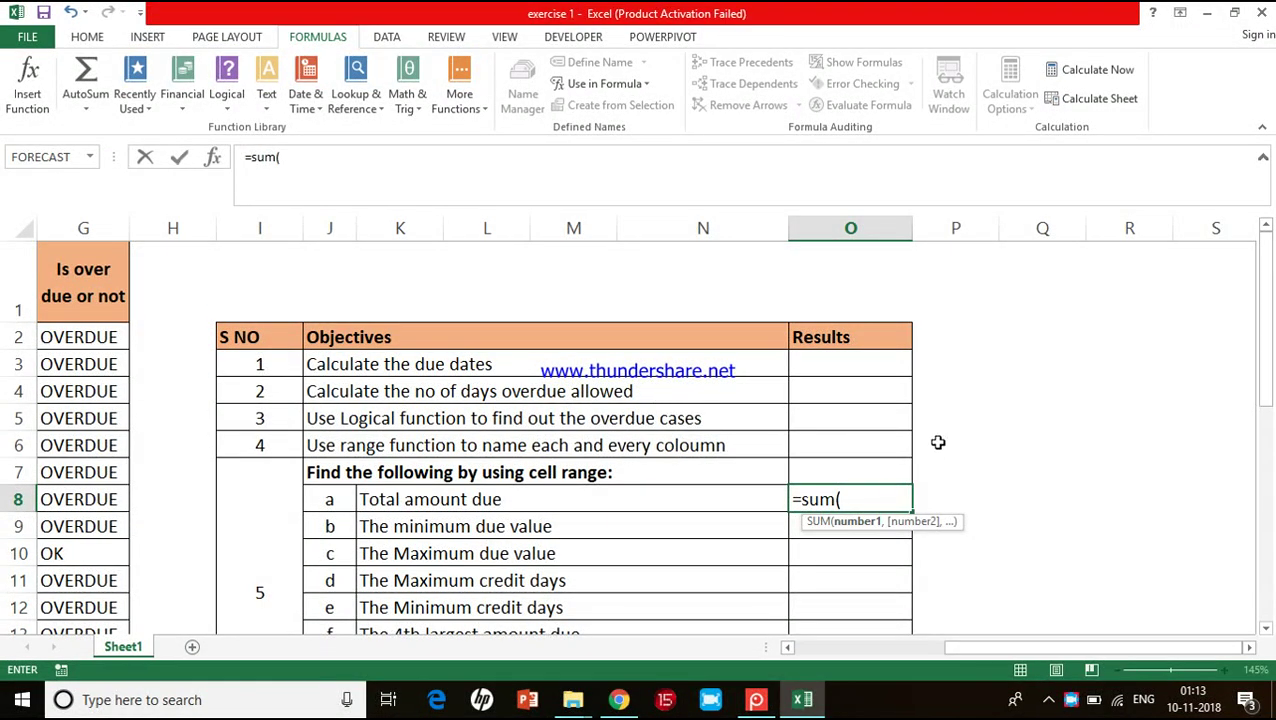
text(amo)
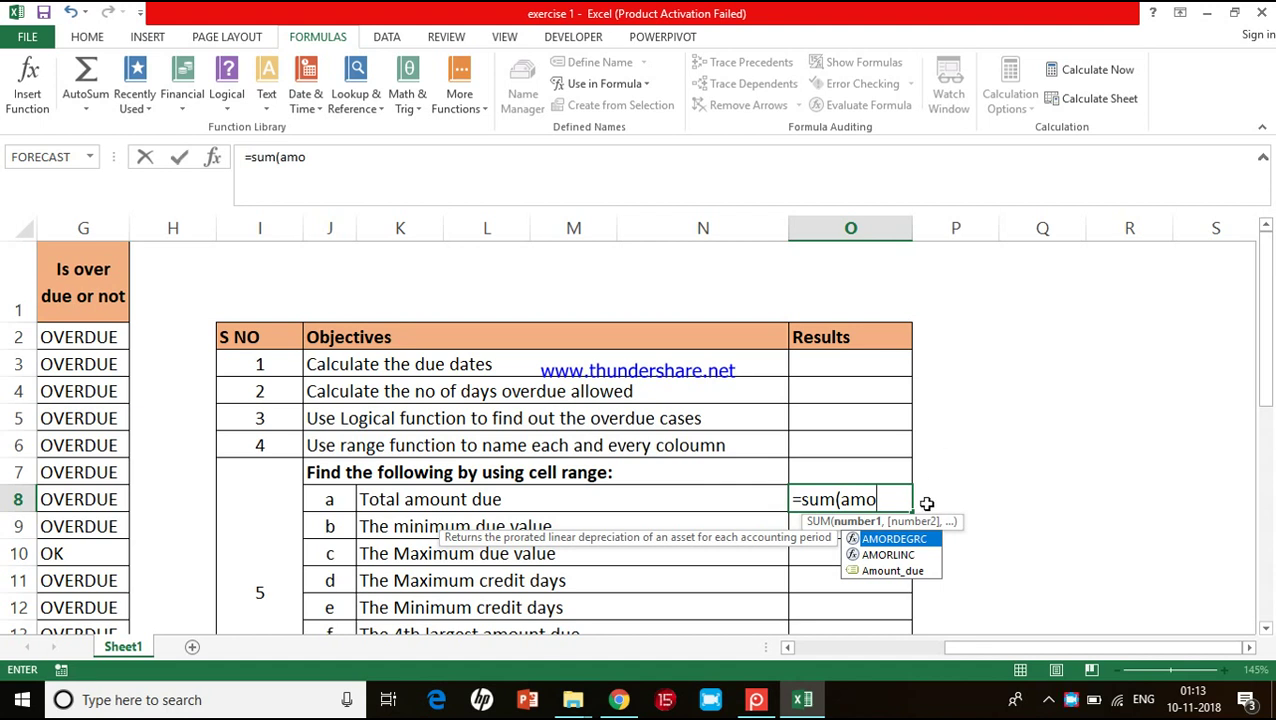
double_click(915, 570)
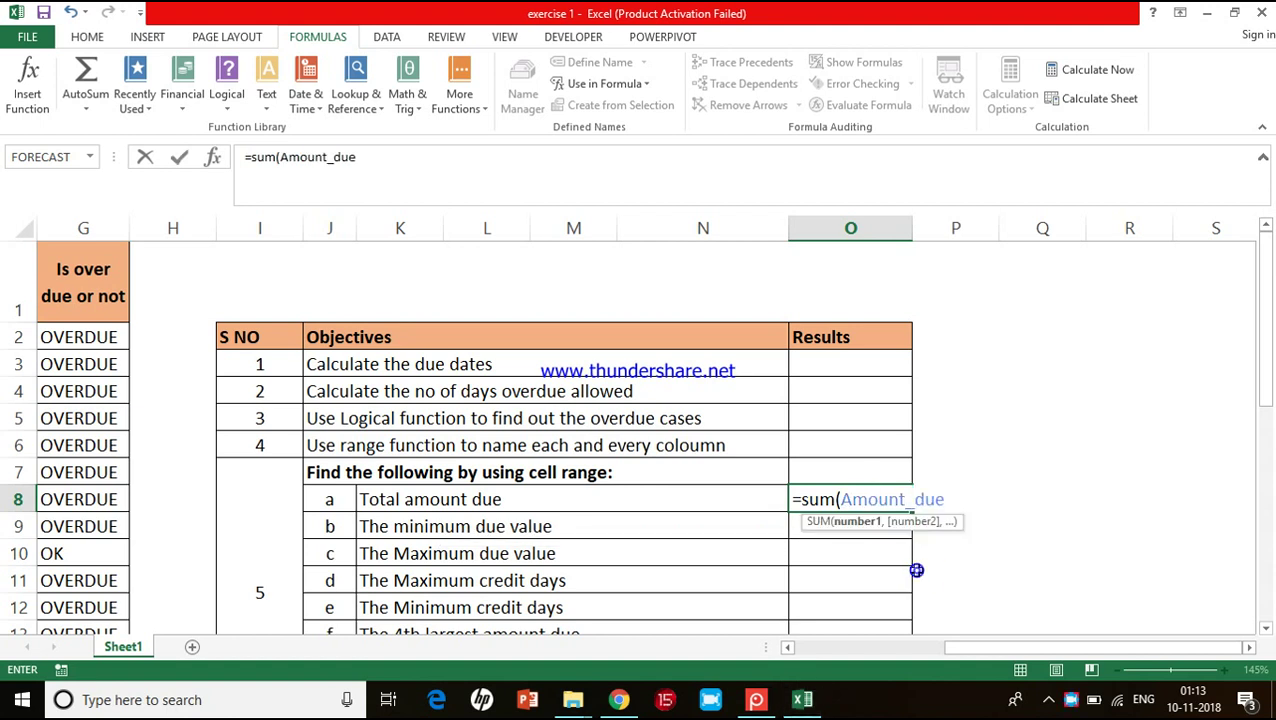
text())
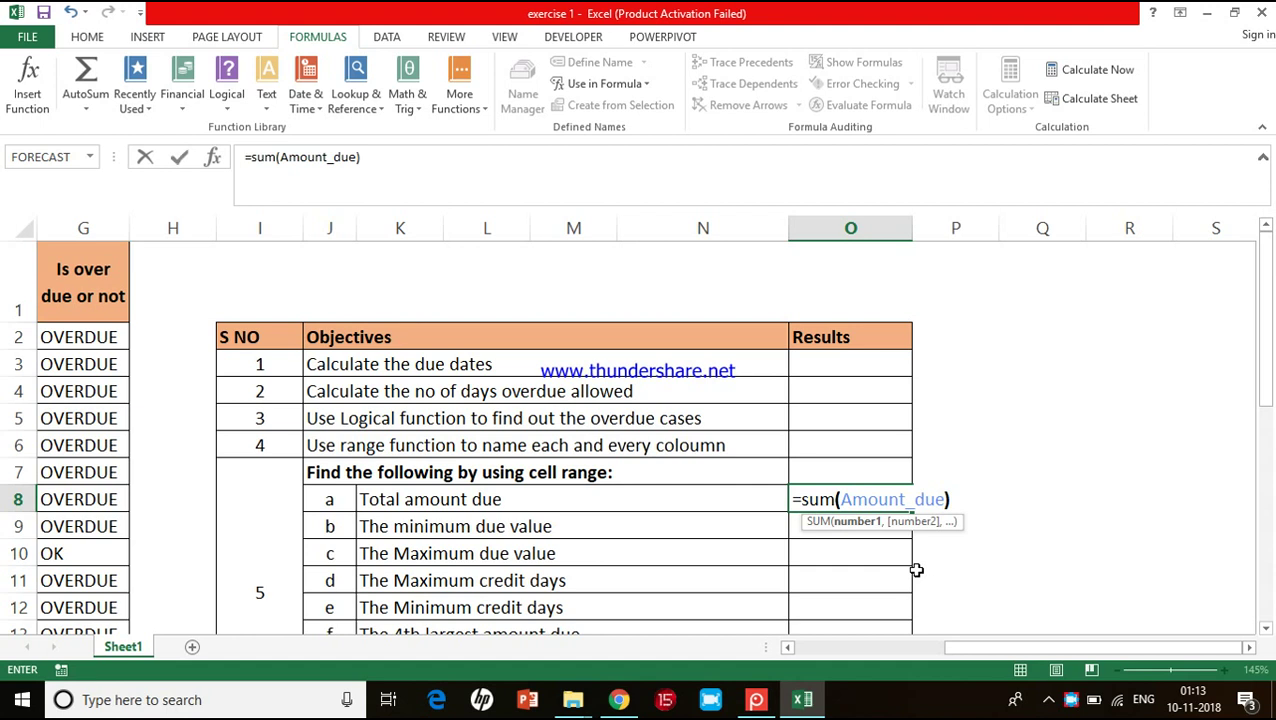
key(Return)
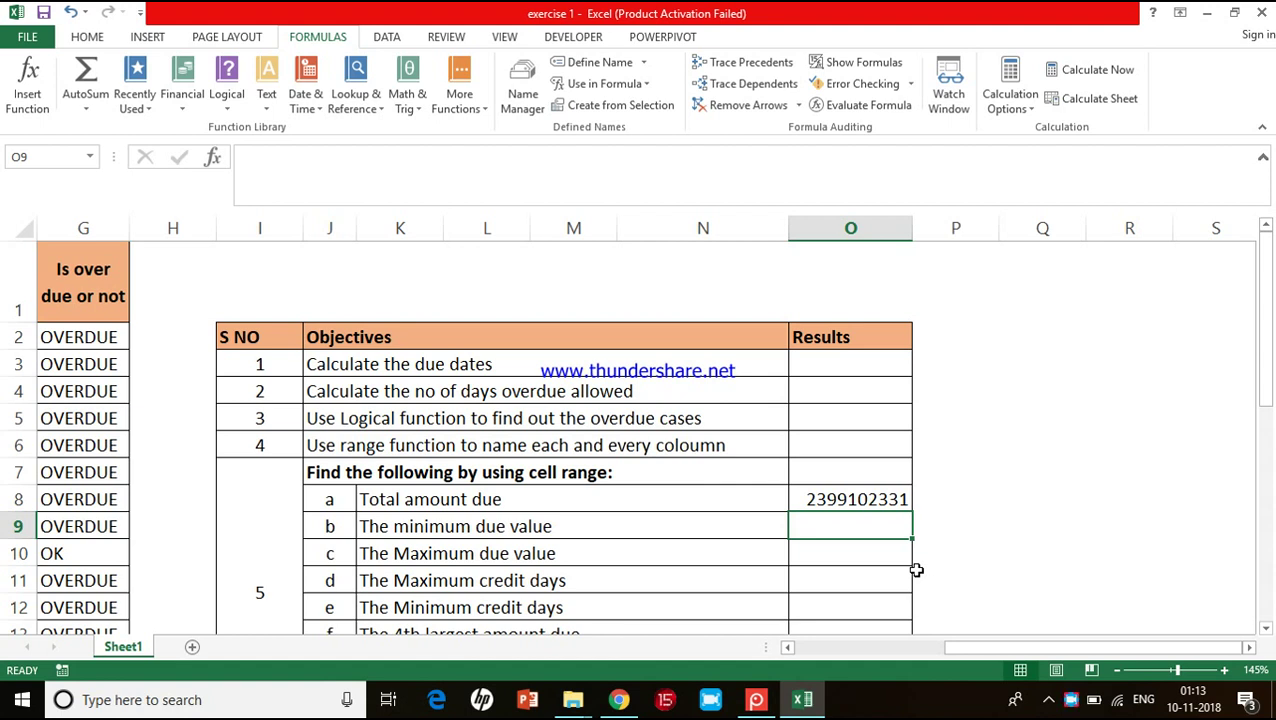
scroll(916, 570, left, 3)
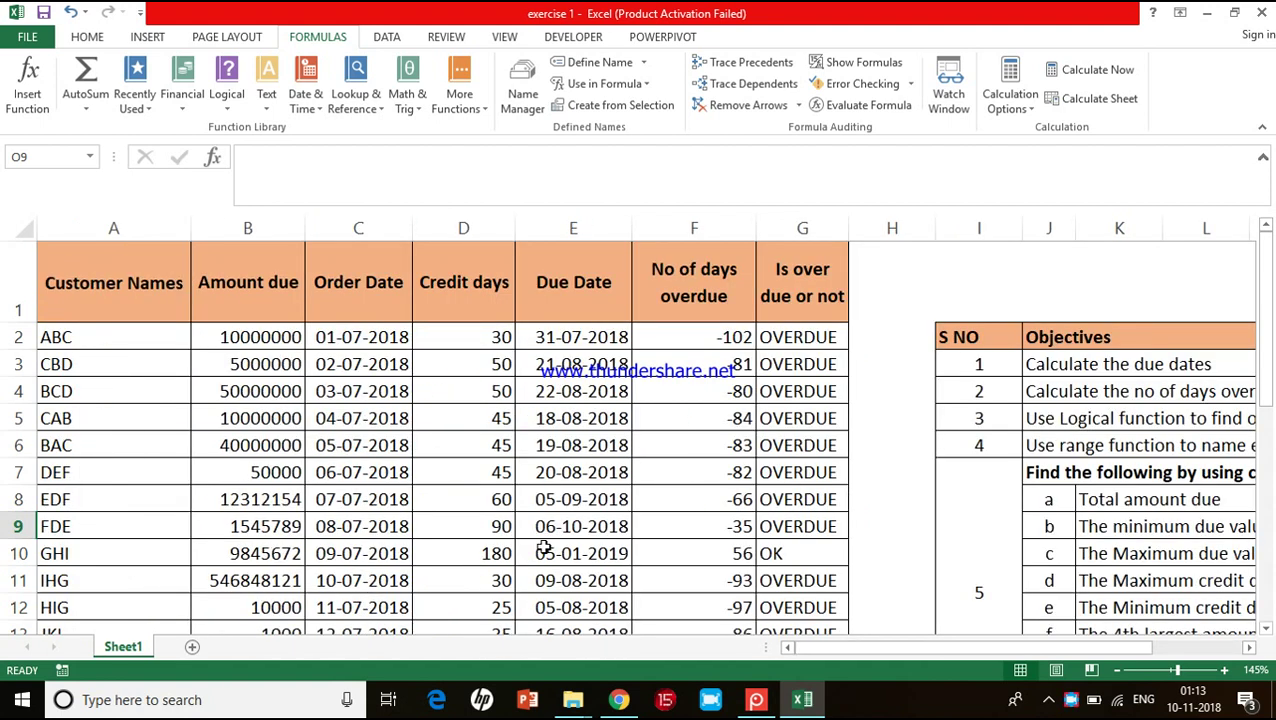
Step: Enter =MIN(Amount_due) as the minimum due value result, showing 951
scroll(543, 548, right, 3)
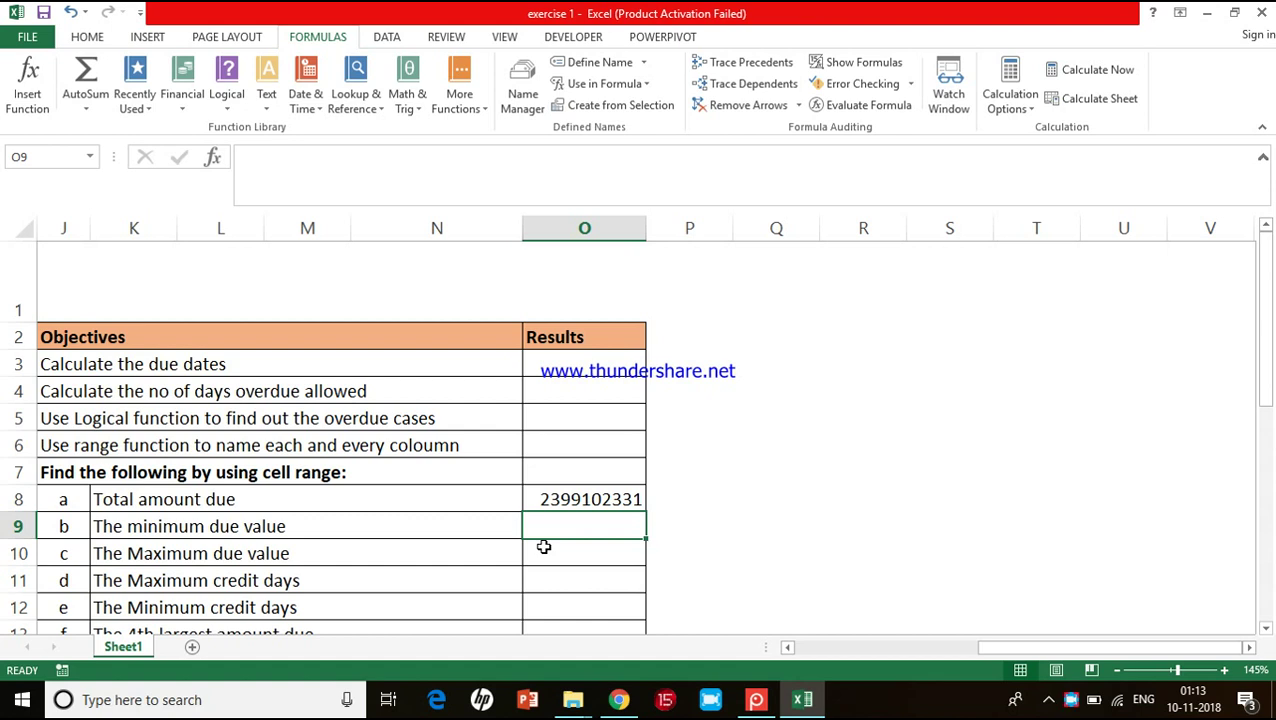
text(=min)
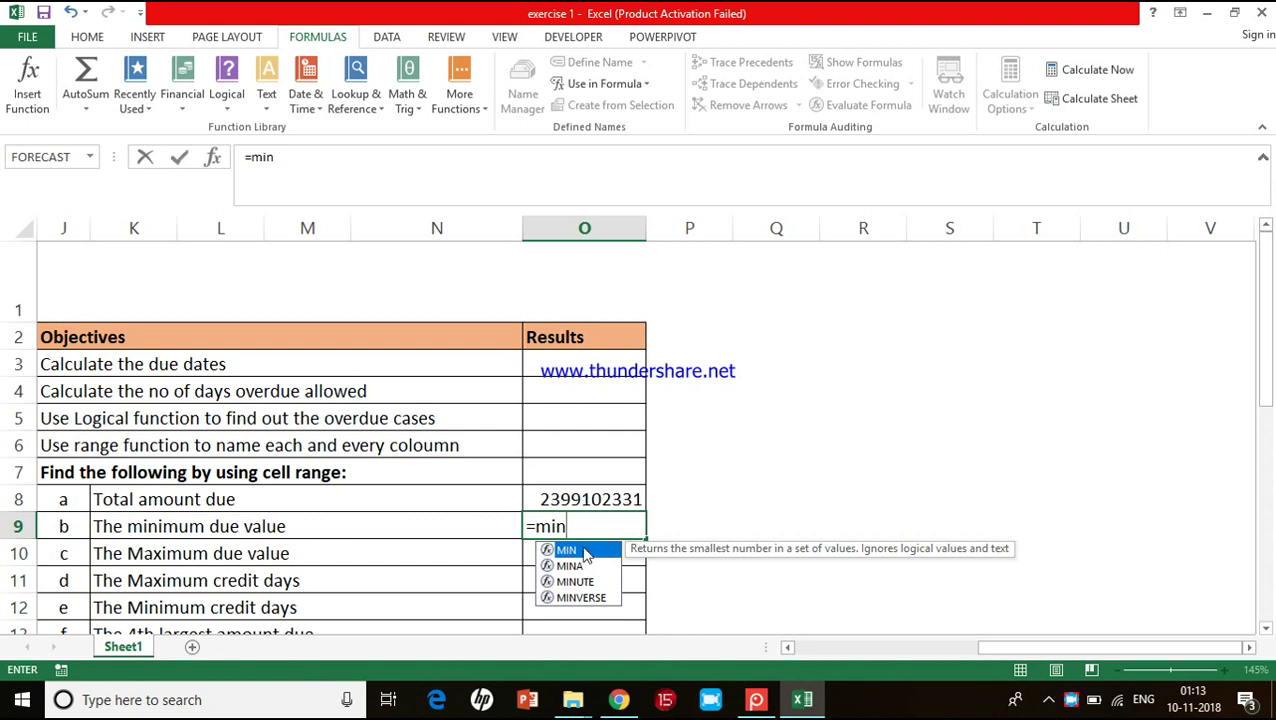
double_click(585, 551)
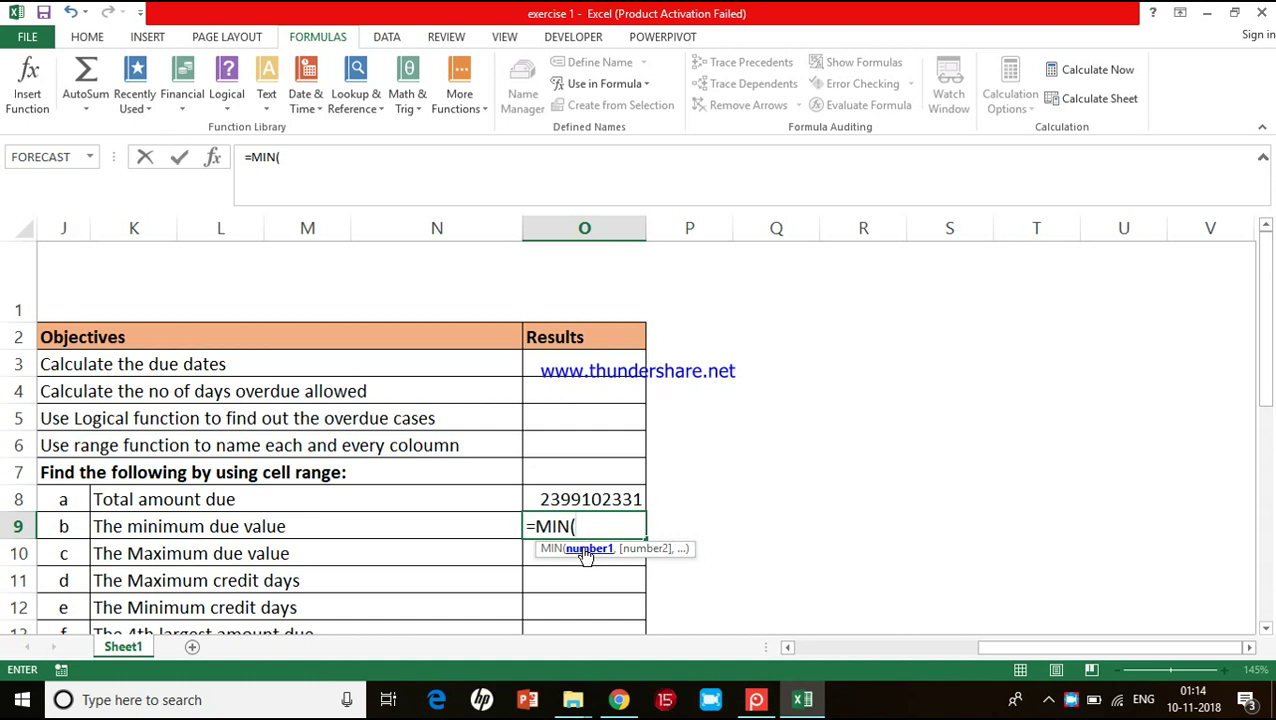
text(amo)
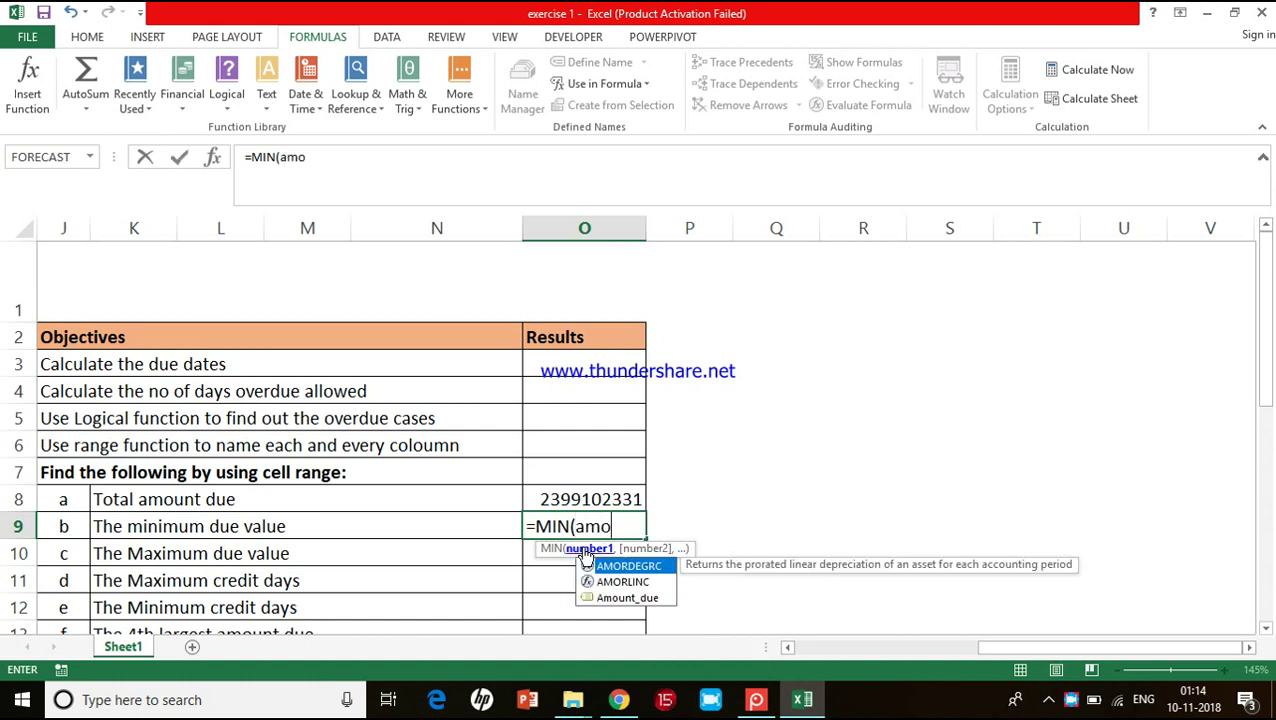
double_click(647, 595)
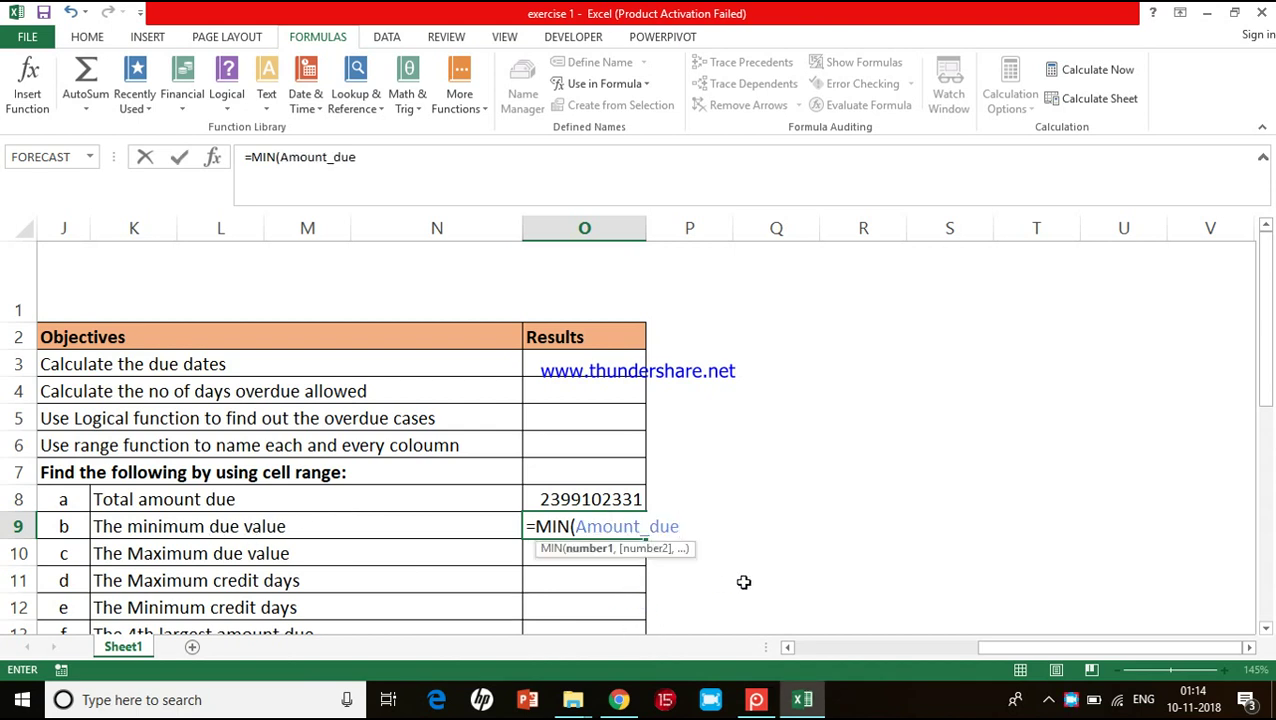
text())
key(Return)
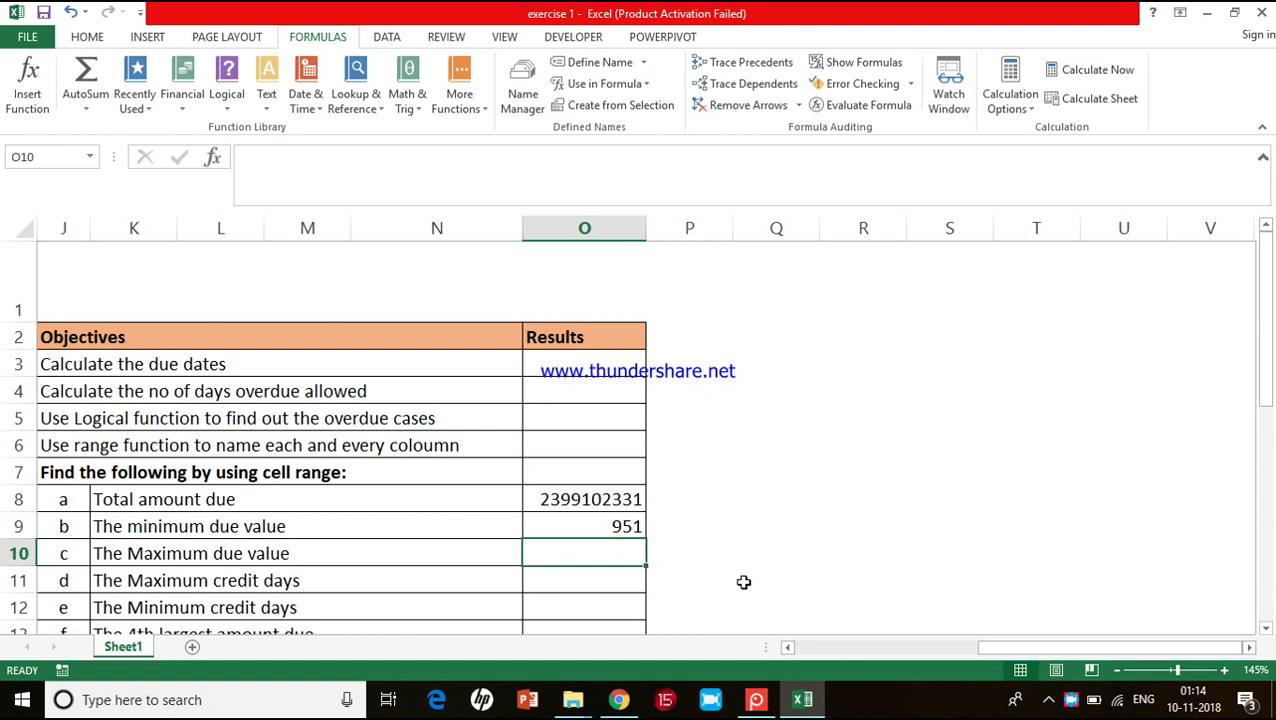
Step: Check the Amount due column values, then select the maximum due value result cell
scroll(743, 582, left, 5)
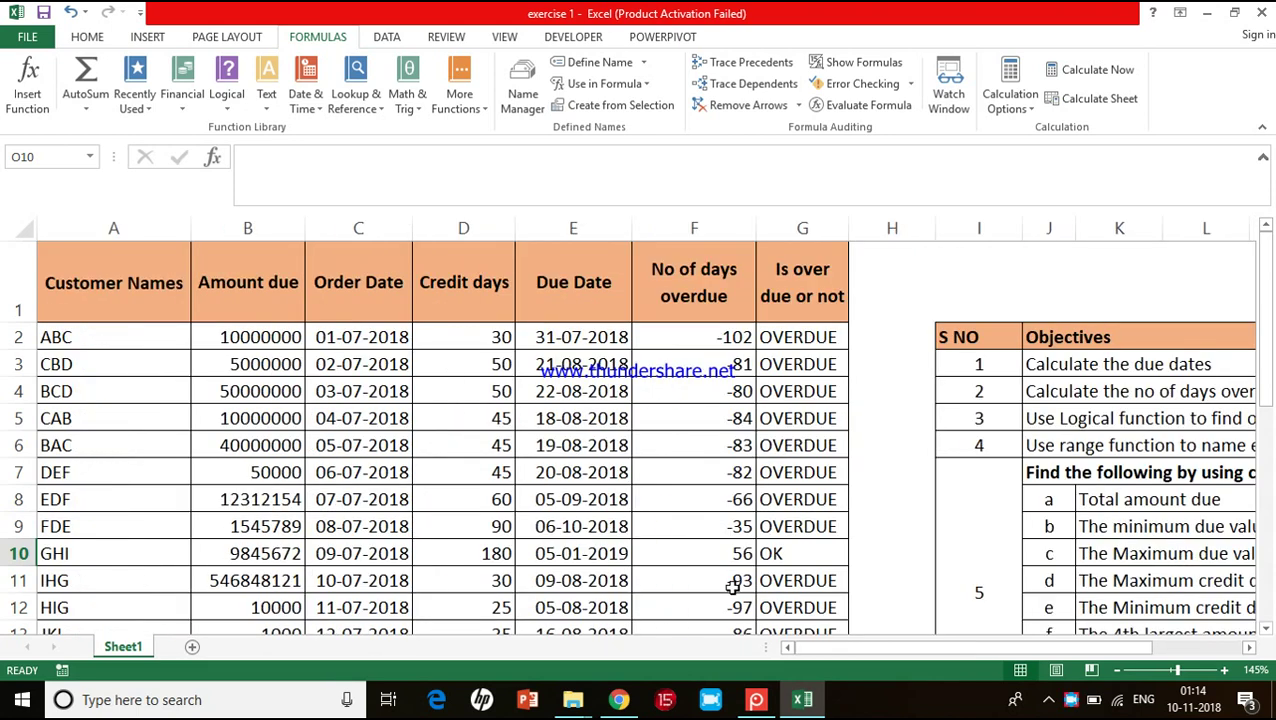
click(247, 297)
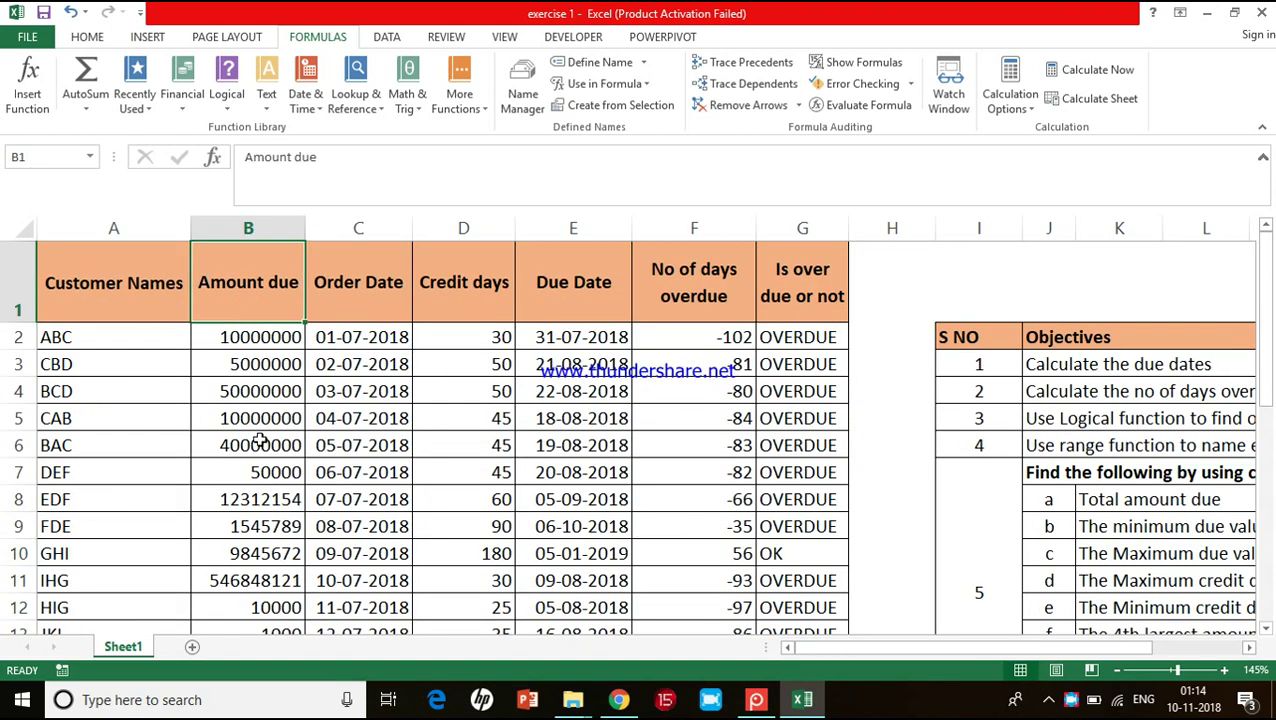
click(256, 368)
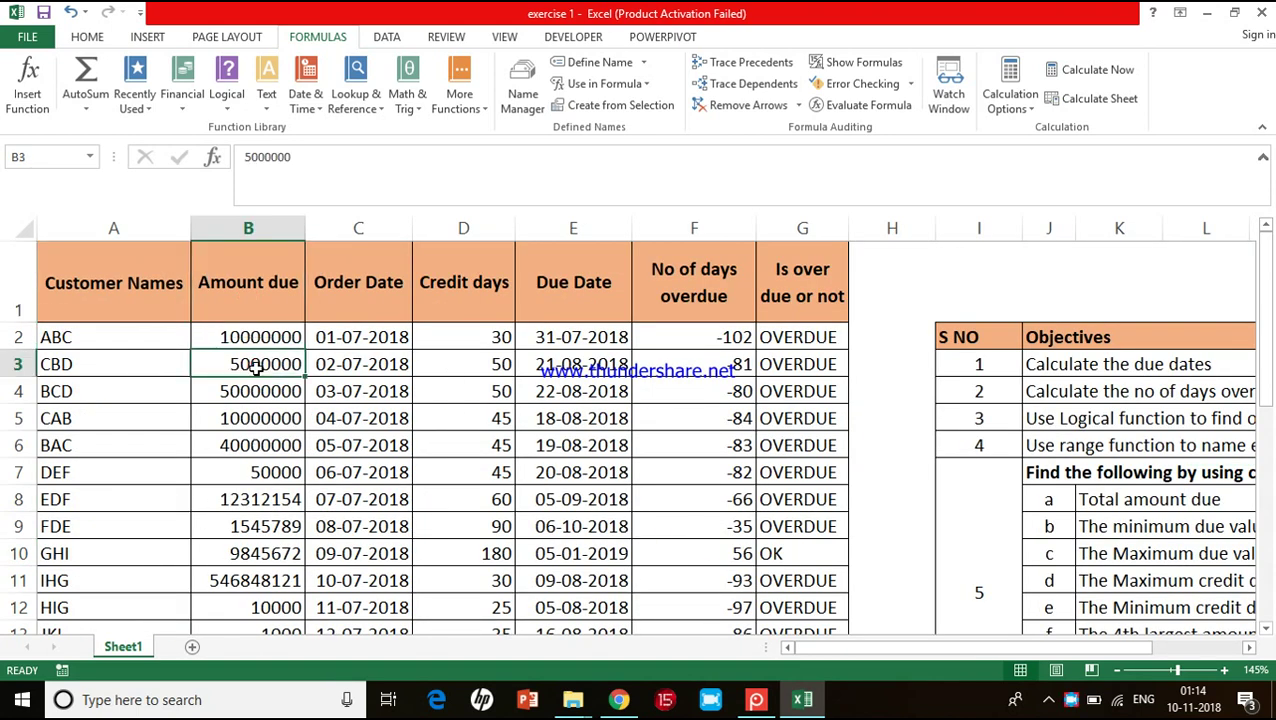
scroll(256, 368, right, 5)
scroll(256, 368, right, 1)
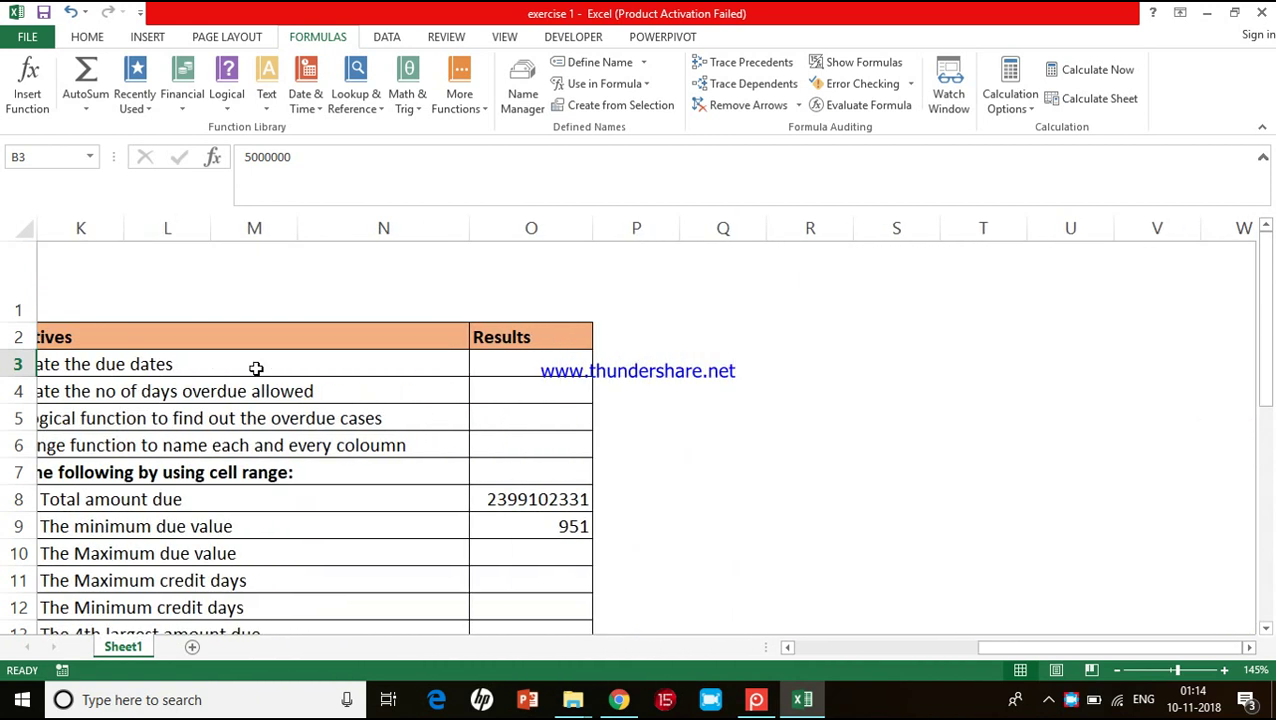
scroll(256, 368, left, 2)
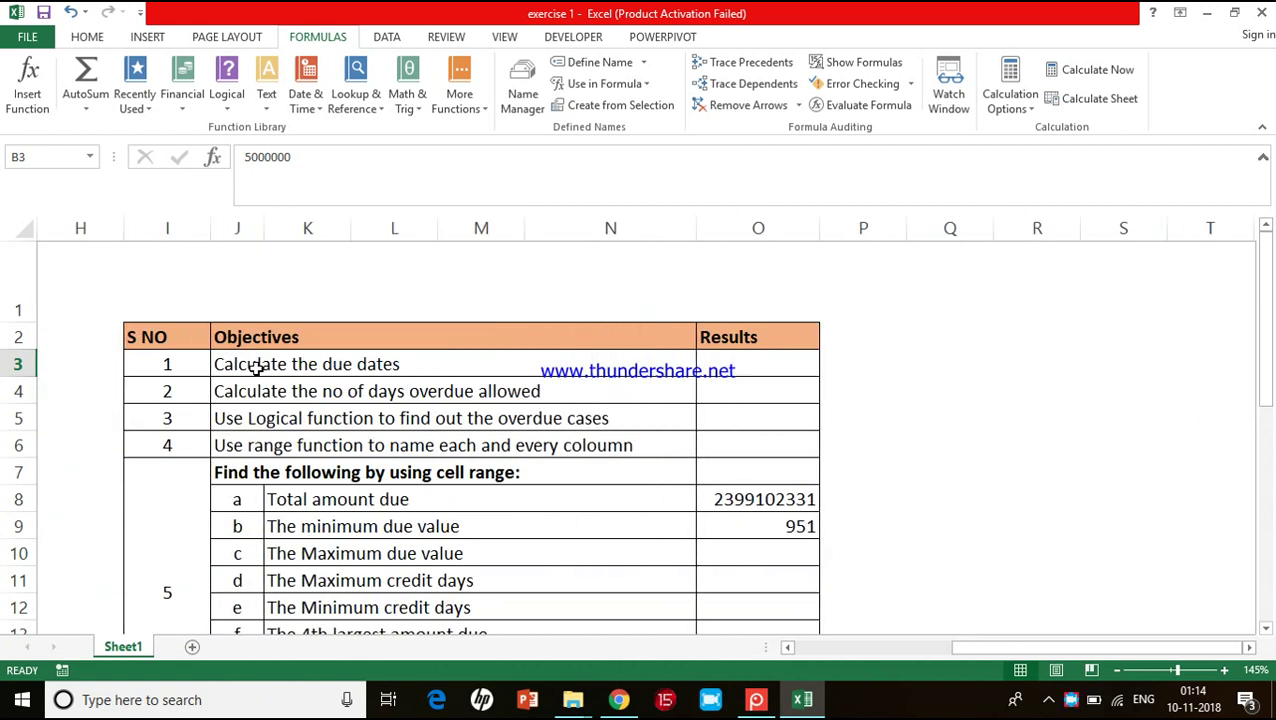
click(735, 552)
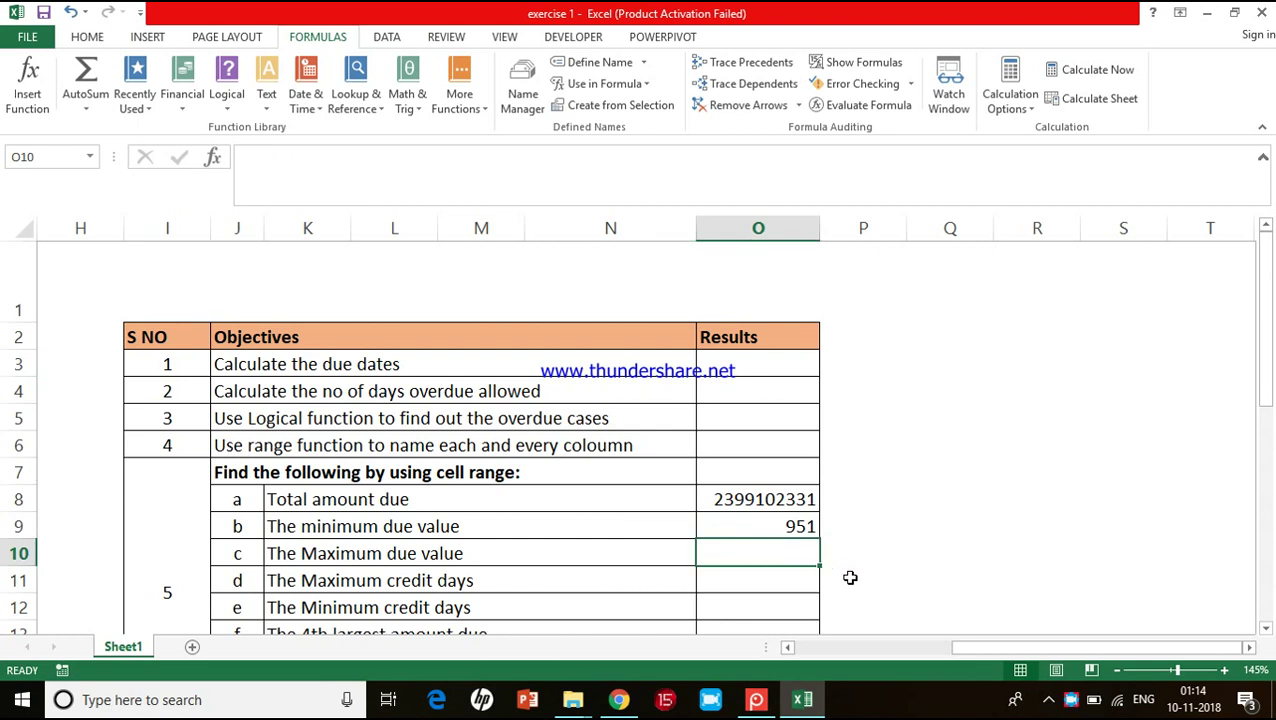
Step: Enter =MAX(Amount_due) as the maximum due value result, showing 879846516
text(=)
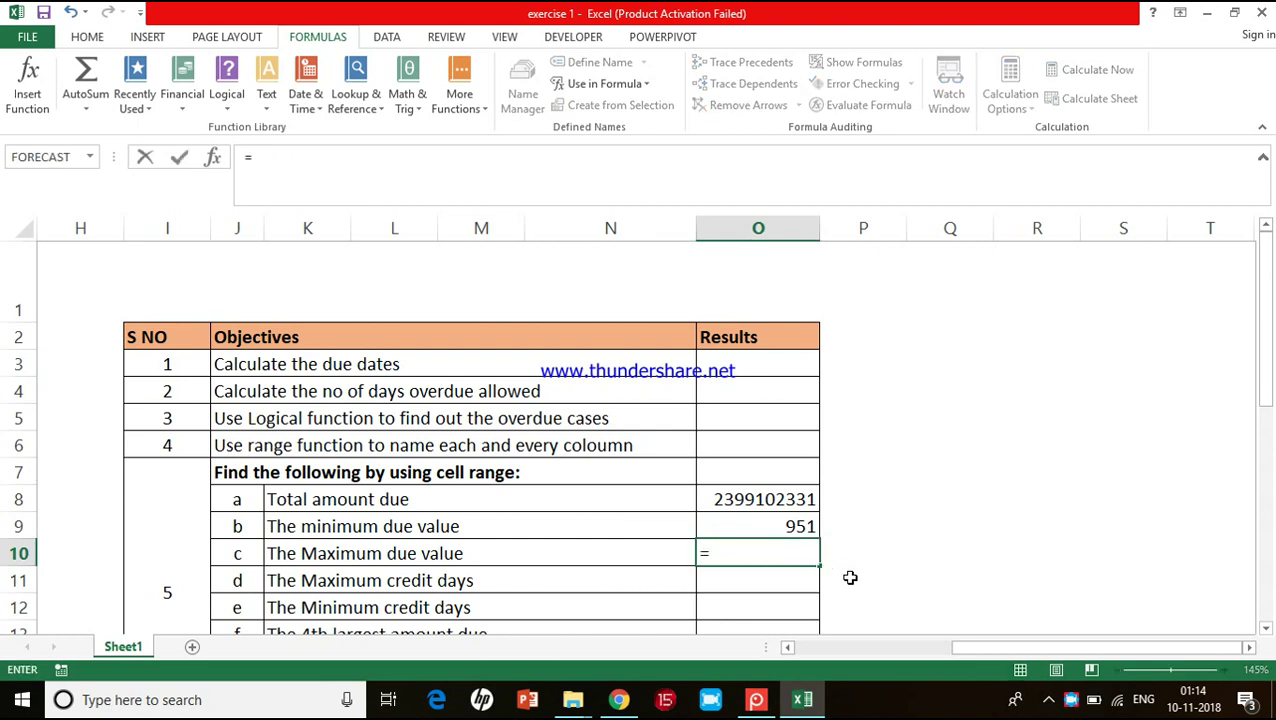
text(m)
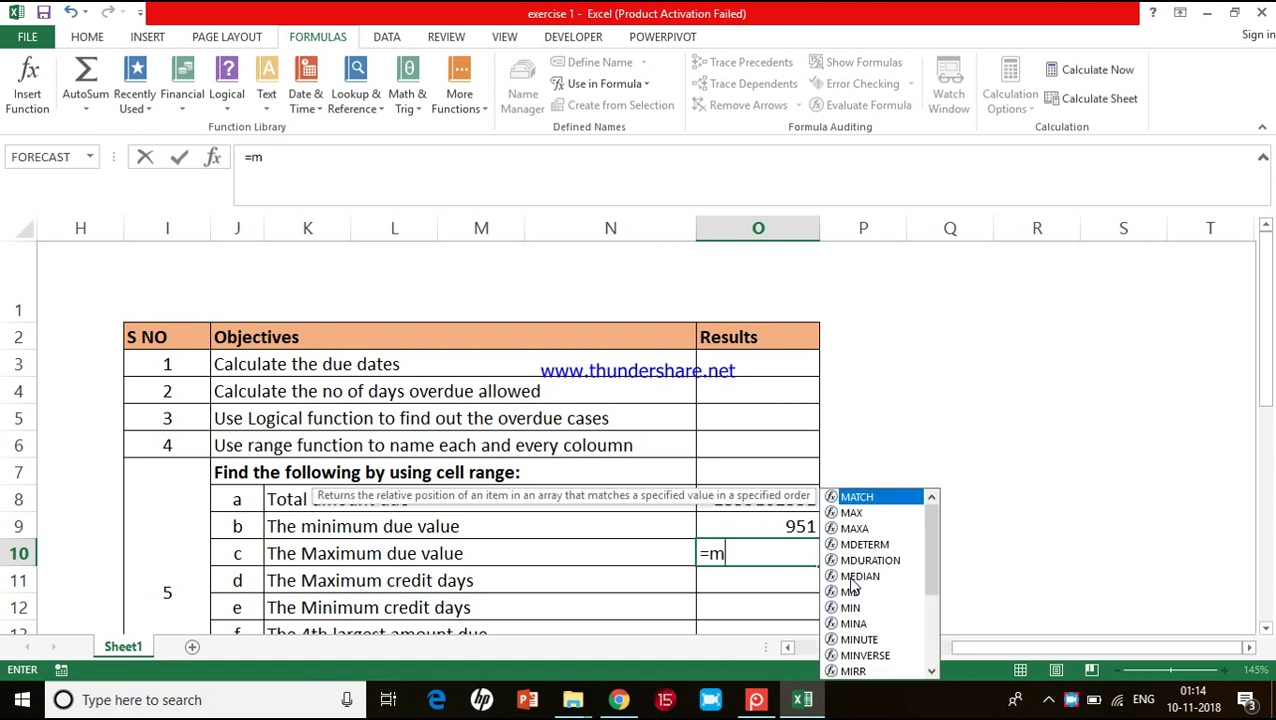
text(ax)
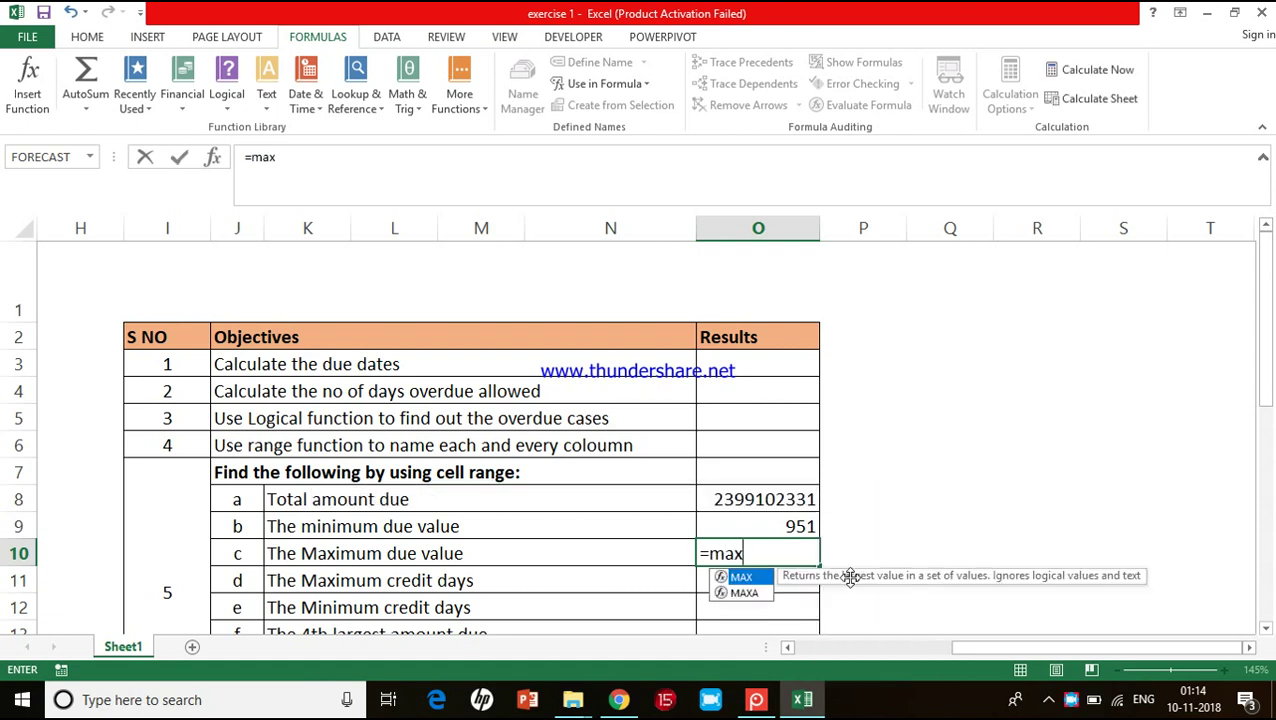
double_click(755, 579)
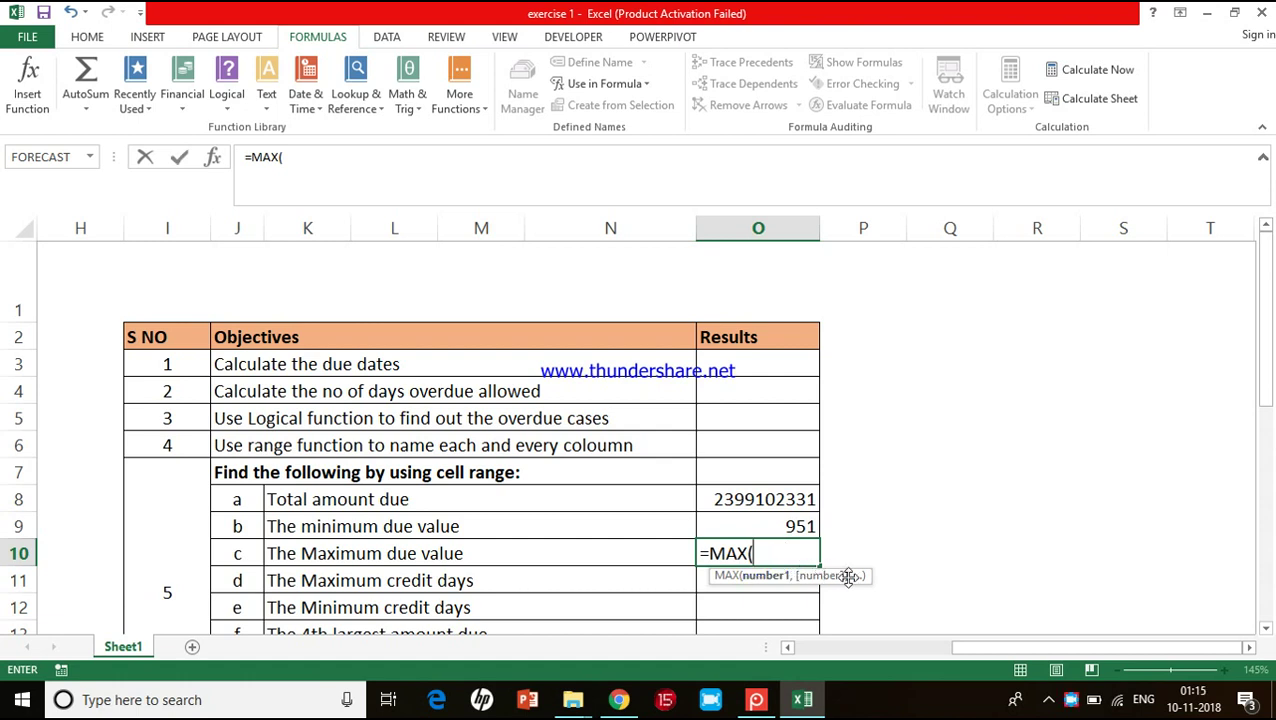
text(a)
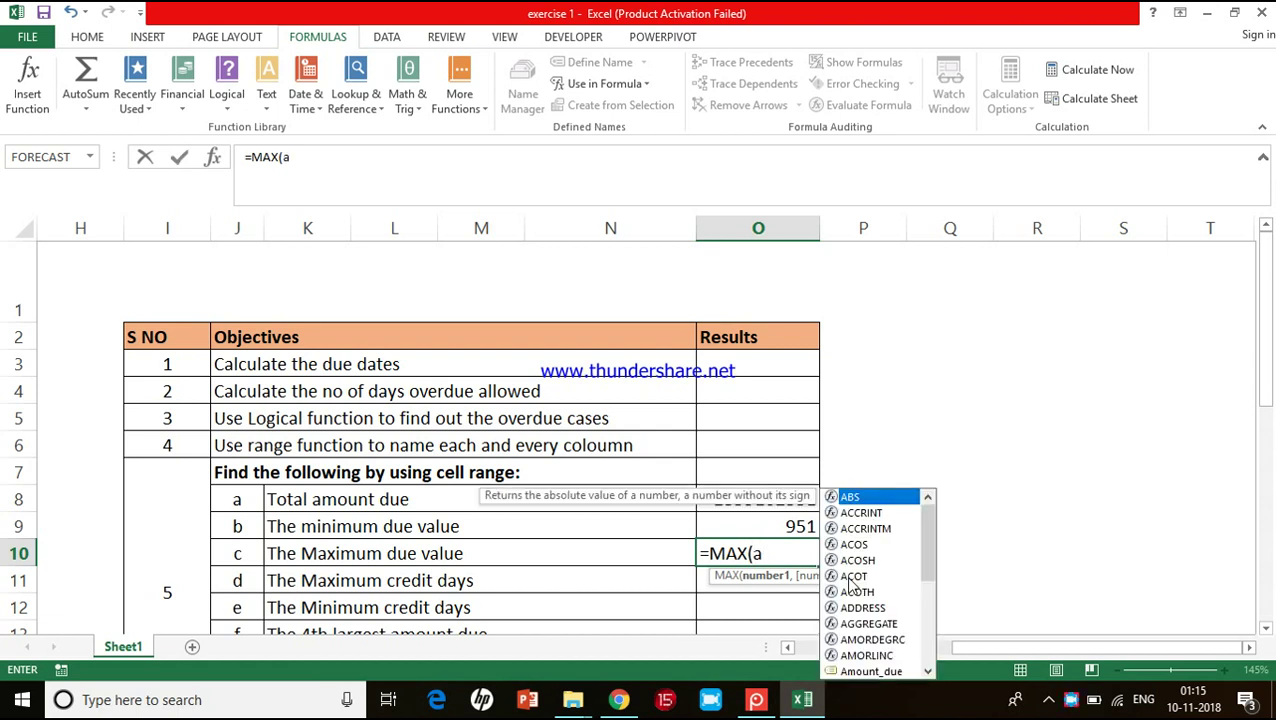
text(mo)
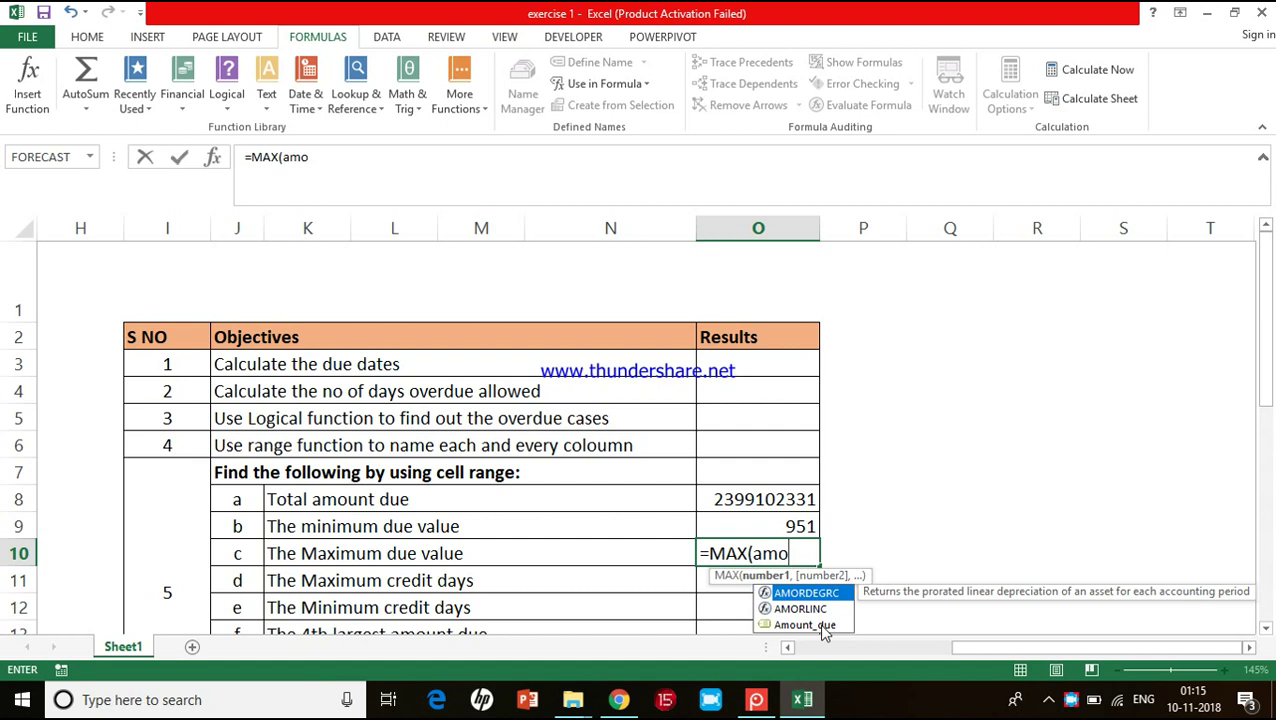
click(823, 630)
double_click(823, 627)
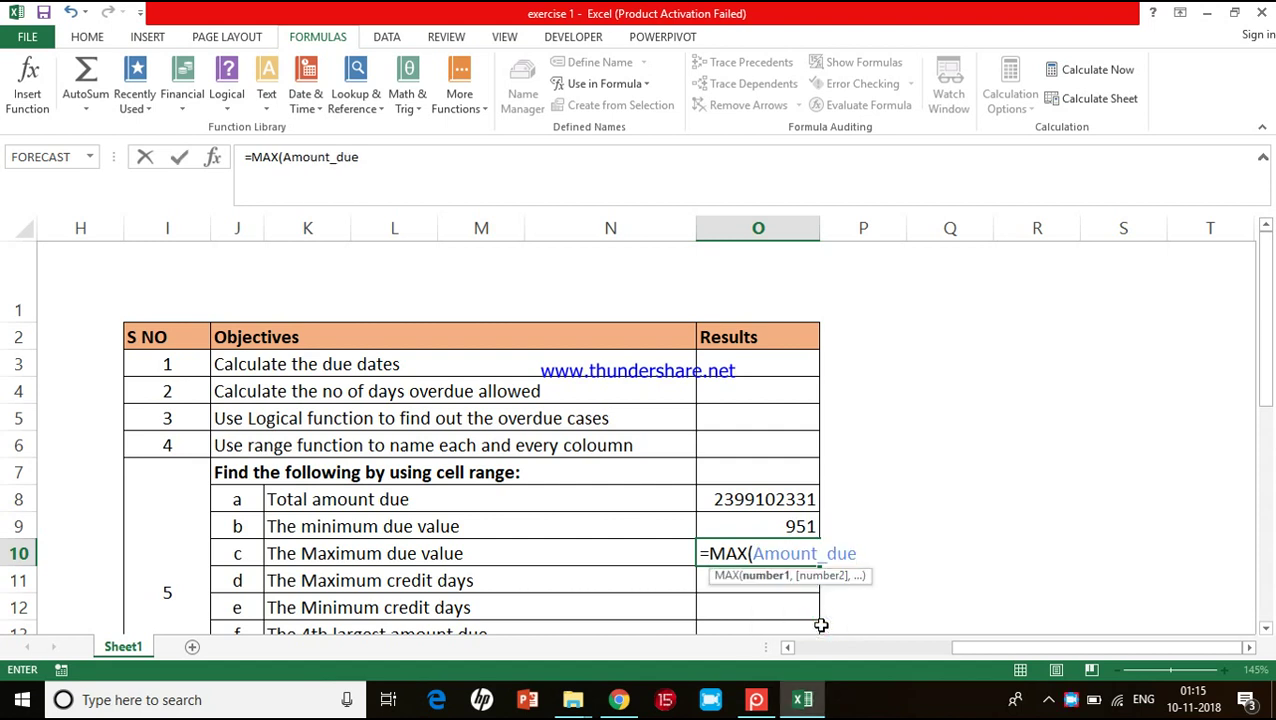
text())
key(Return)
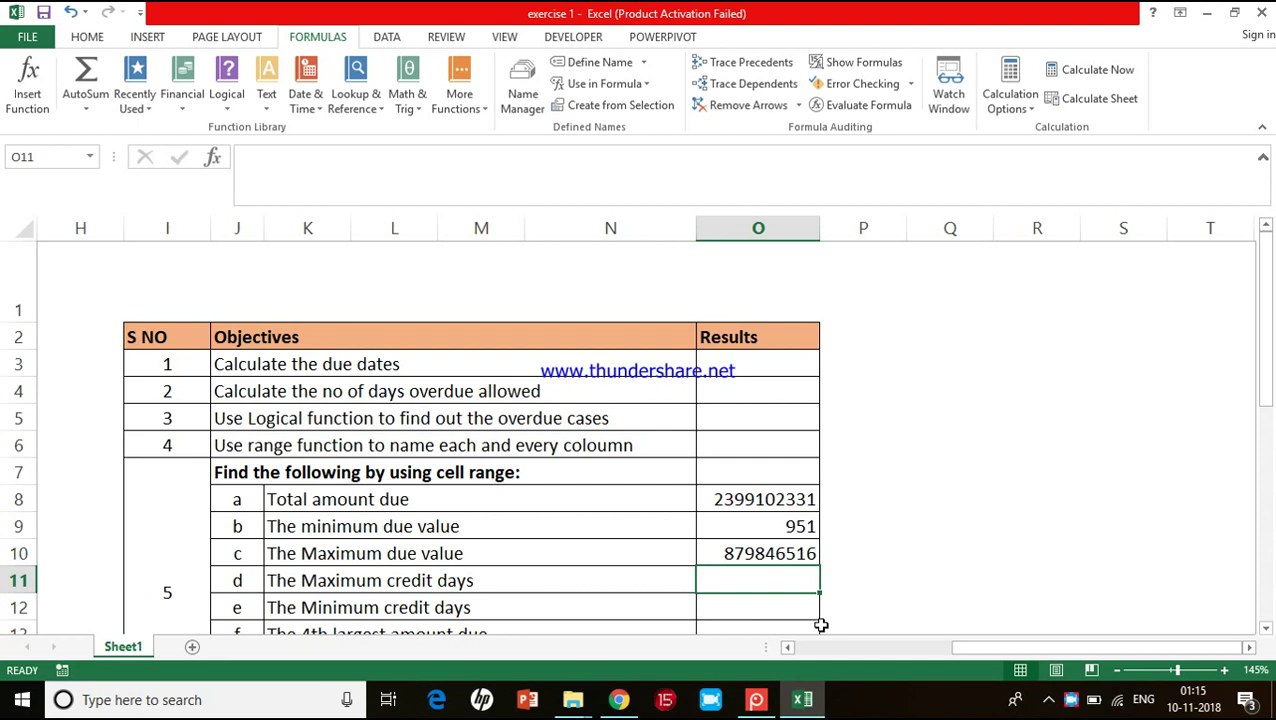
scroll(820, 625, left, 5)
click(482, 290)
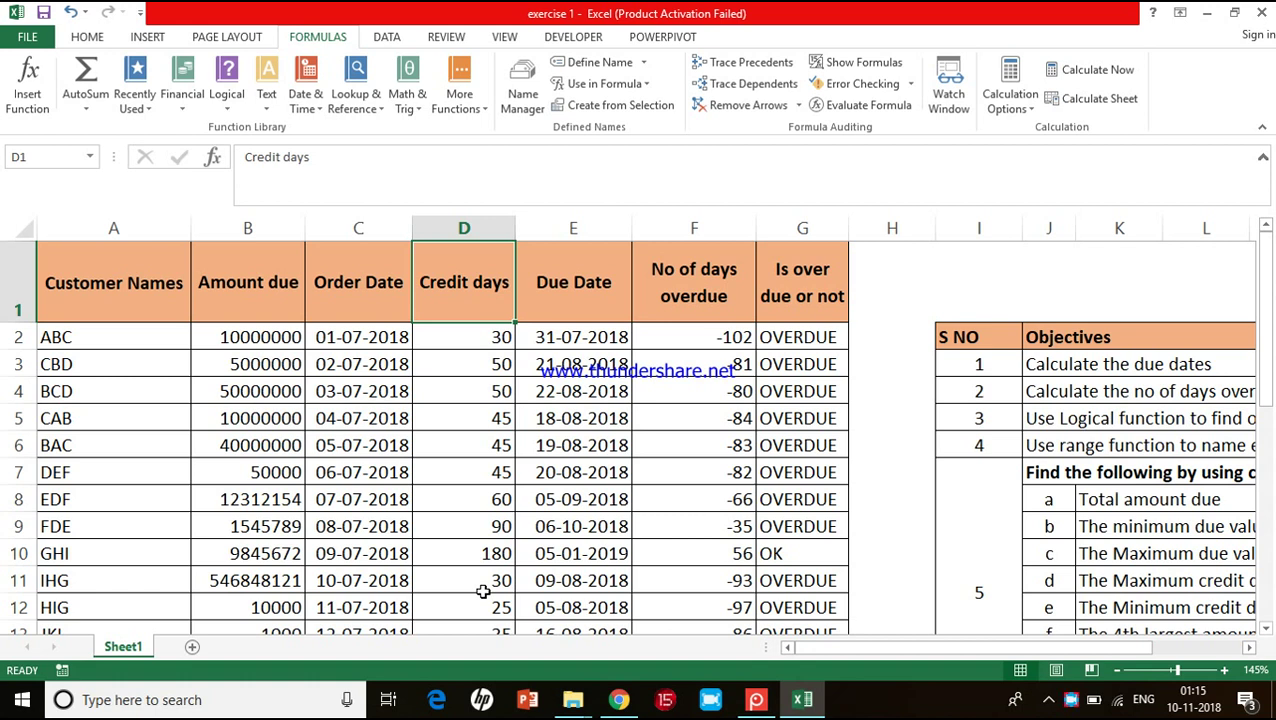
scroll(483, 591, right, 6)
scroll(483, 591, left, 3)
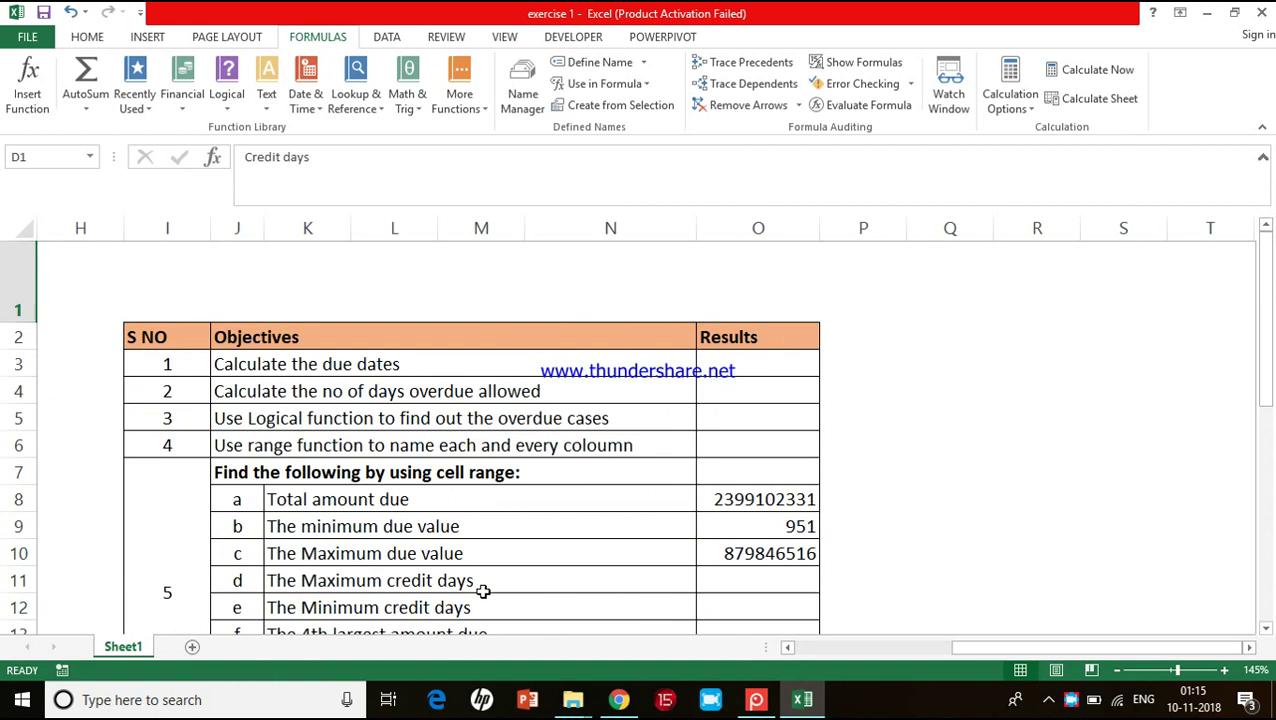
scroll(483, 591, down, 1)
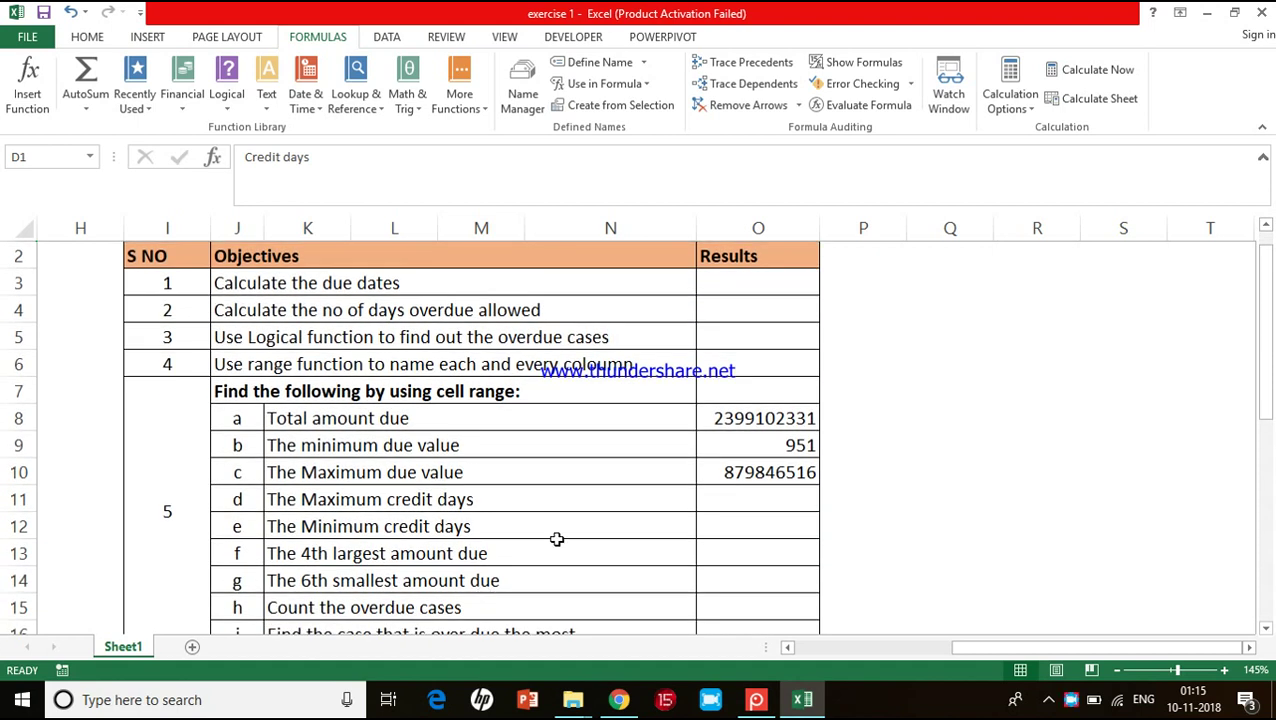
click(714, 499)
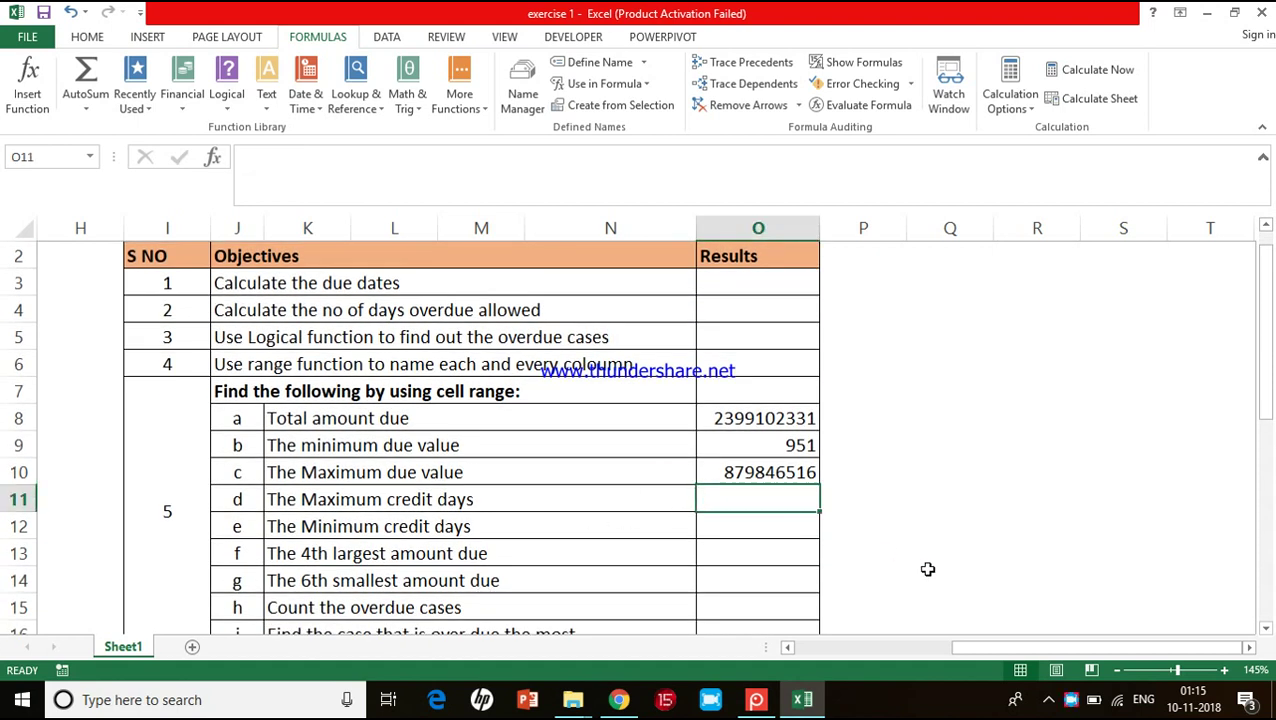
Step: Enter =MAX(Credit_days) as the maximum credit days result, giving 180
text(=ma)
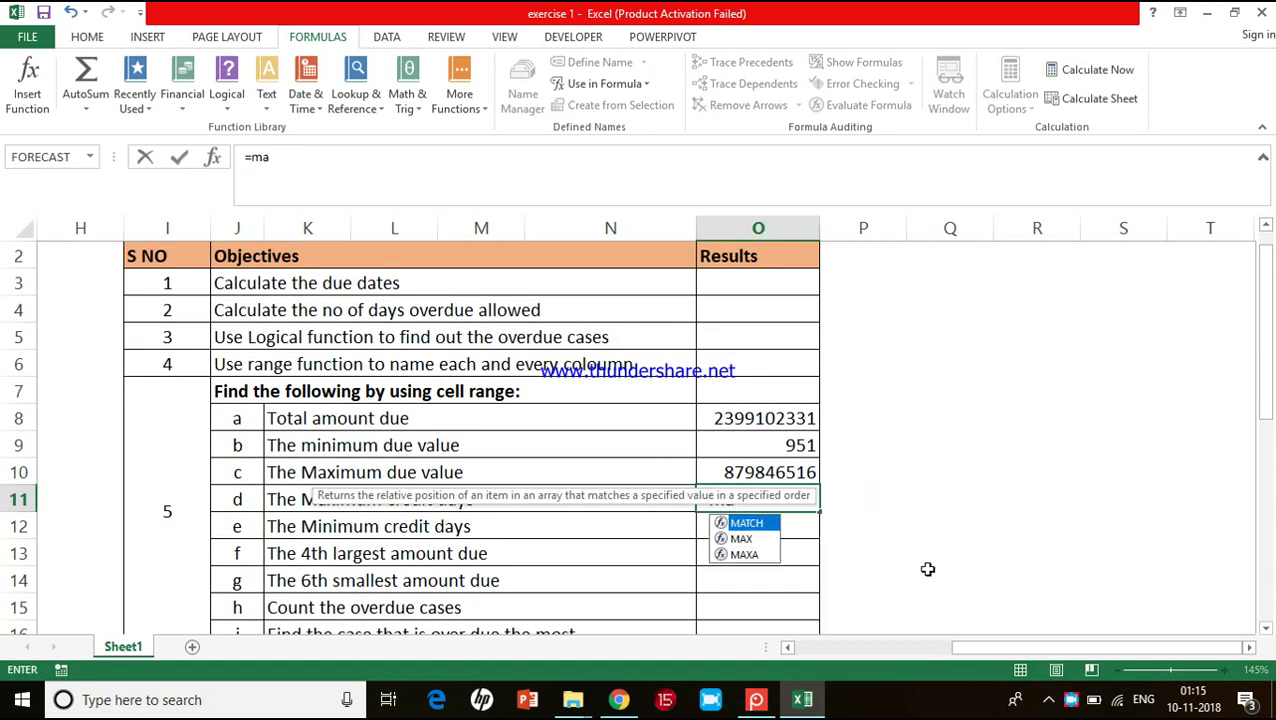
text(x)
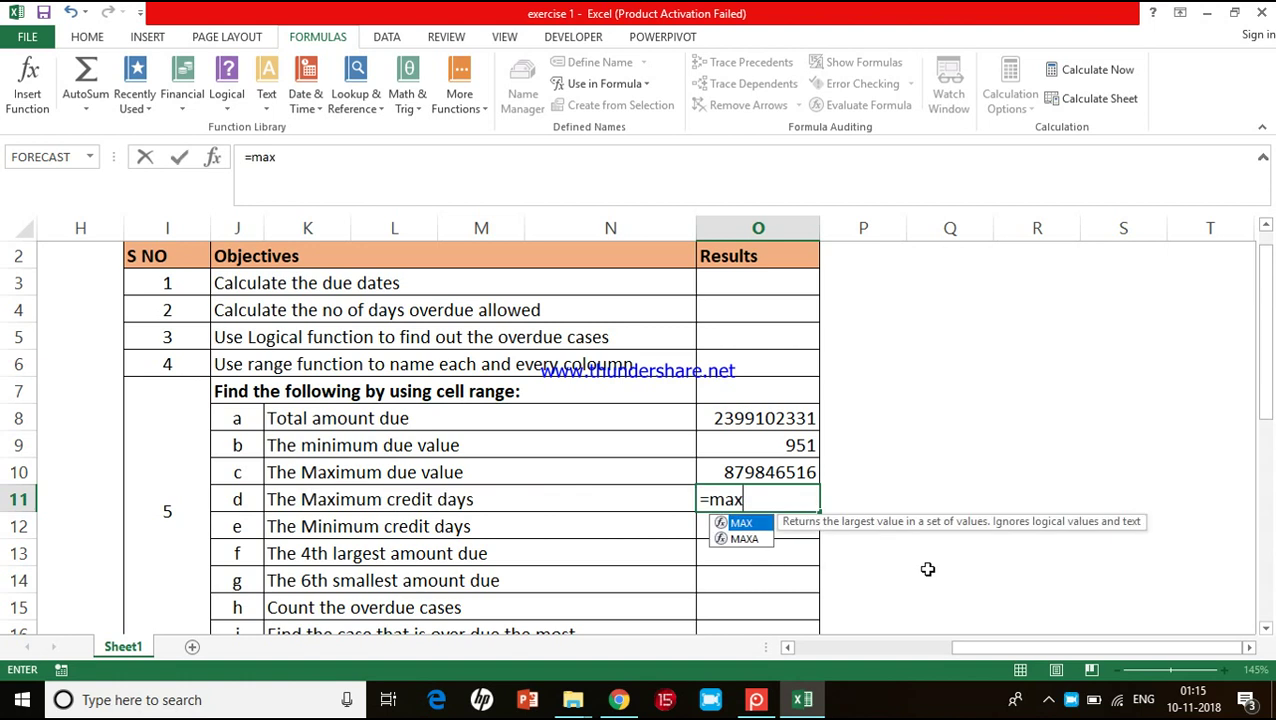
double_click(741, 523)
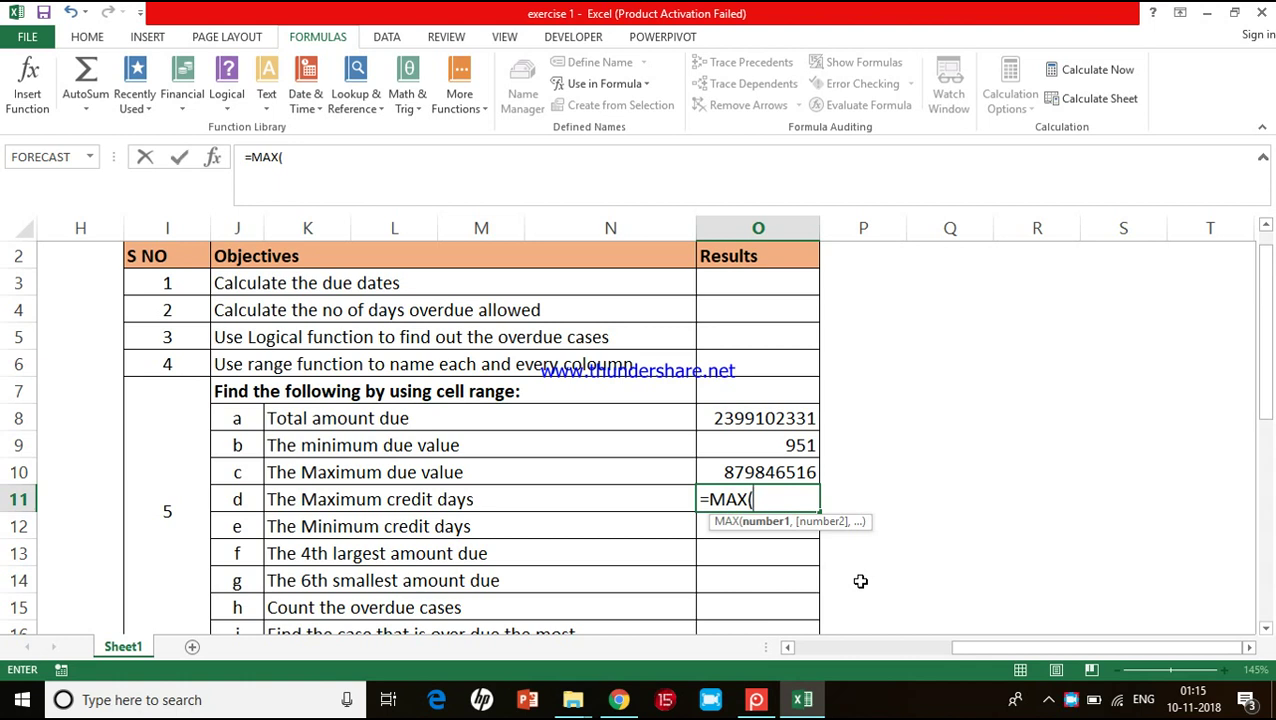
text(c)
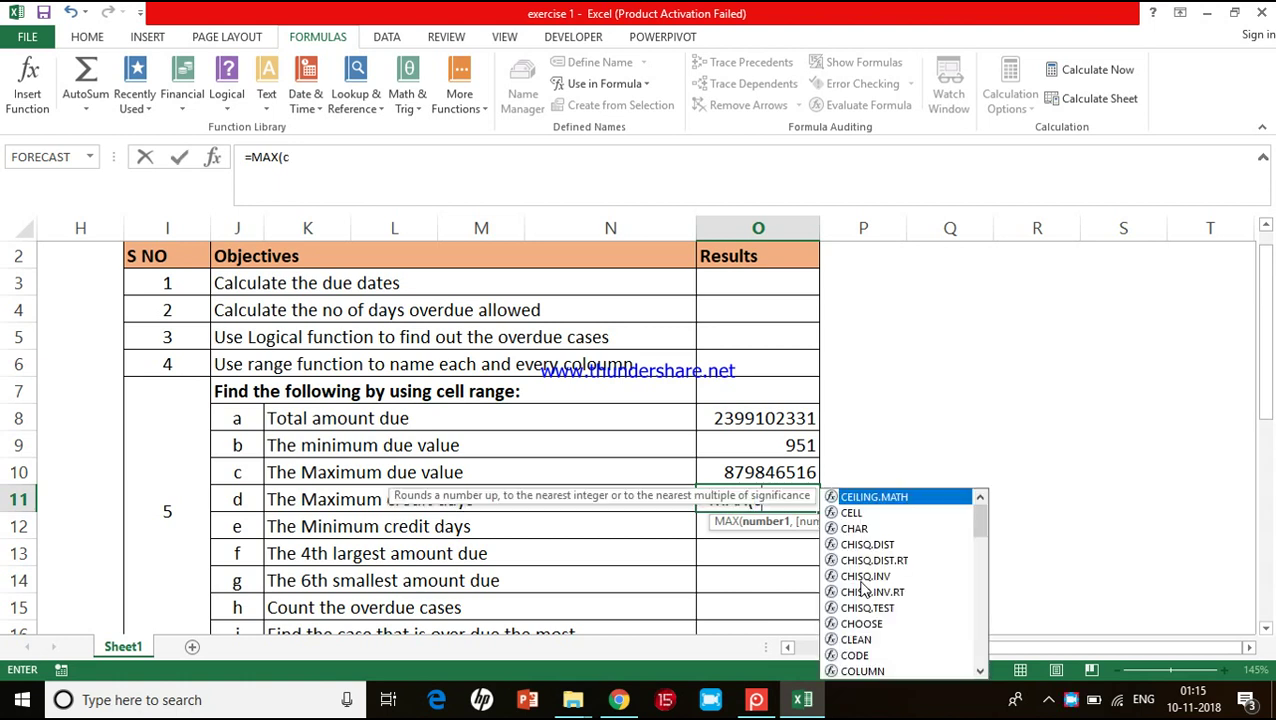
text(re)
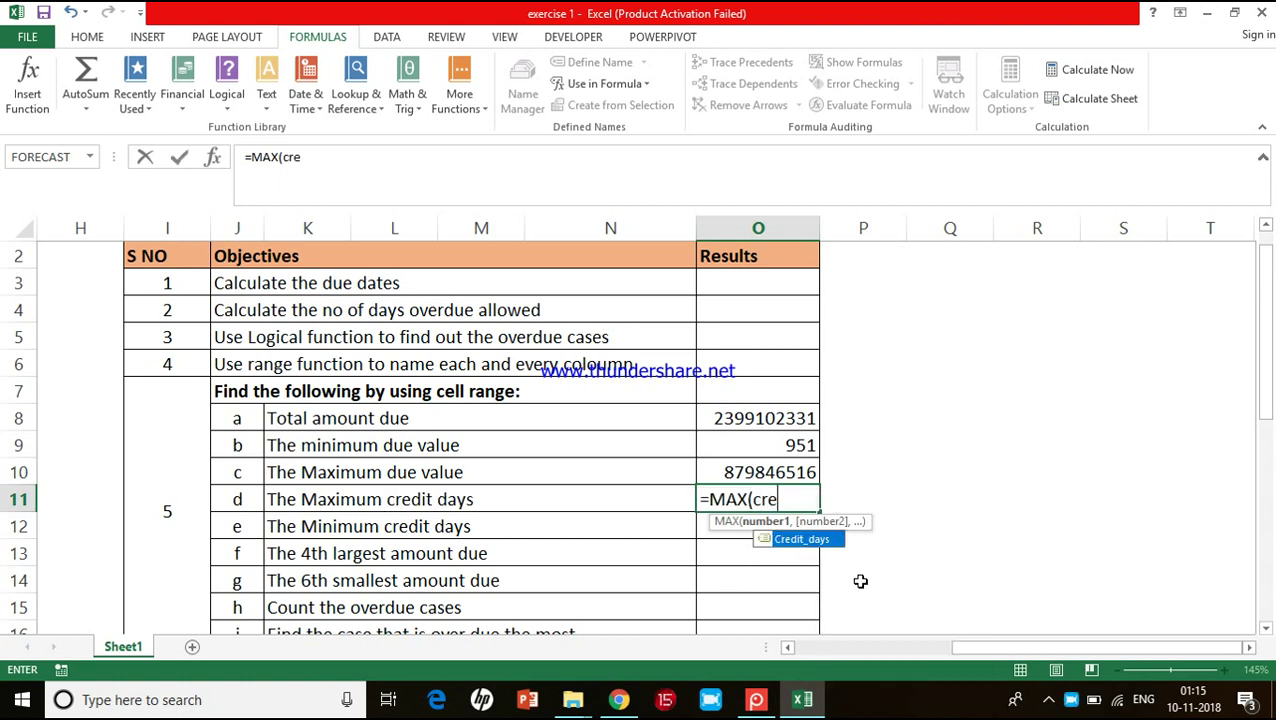
double_click(829, 541)
click(826, 544)
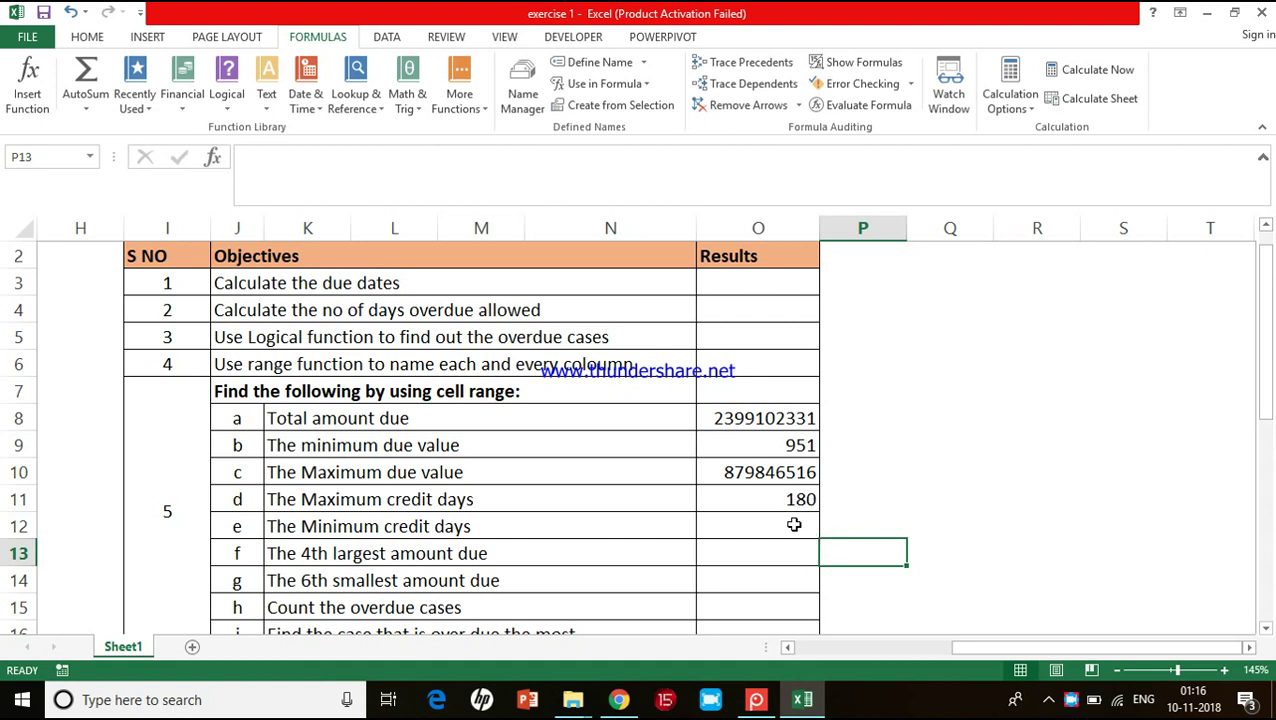
click(793, 525)
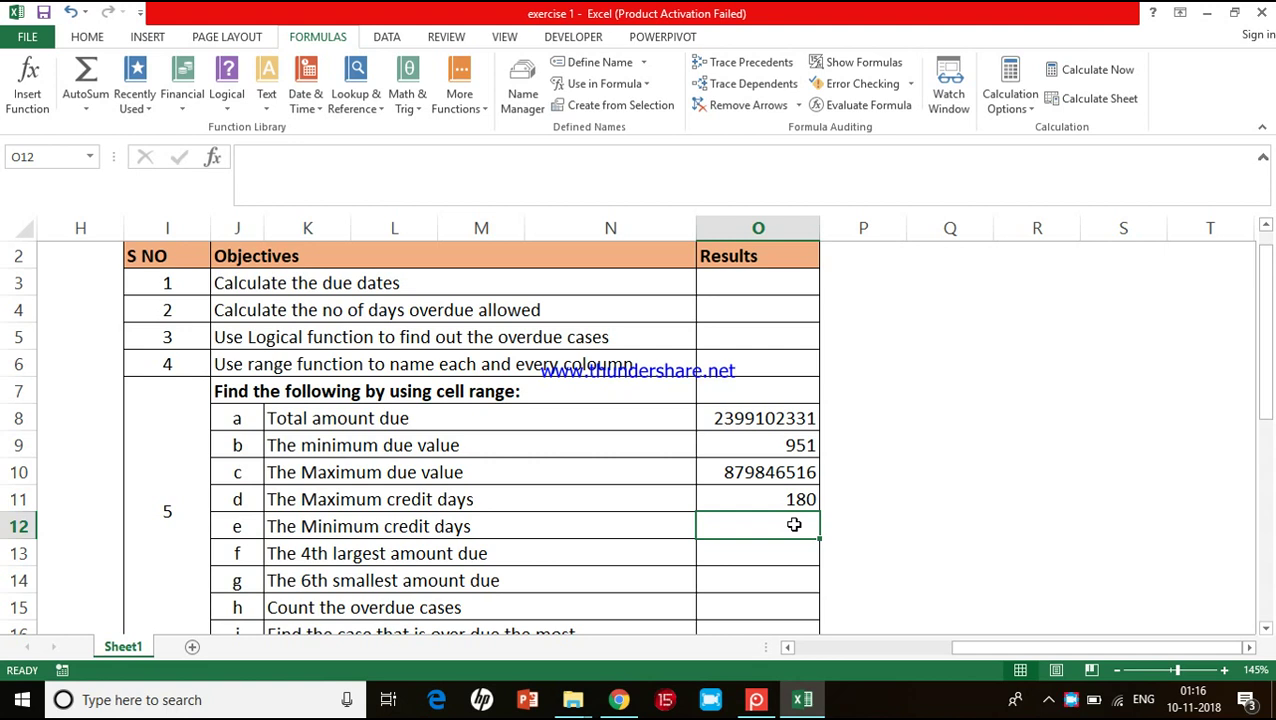
Step: Enter =MIN(Credit_days) as the Minimum credit days result, which comes out as 20
text(=min)
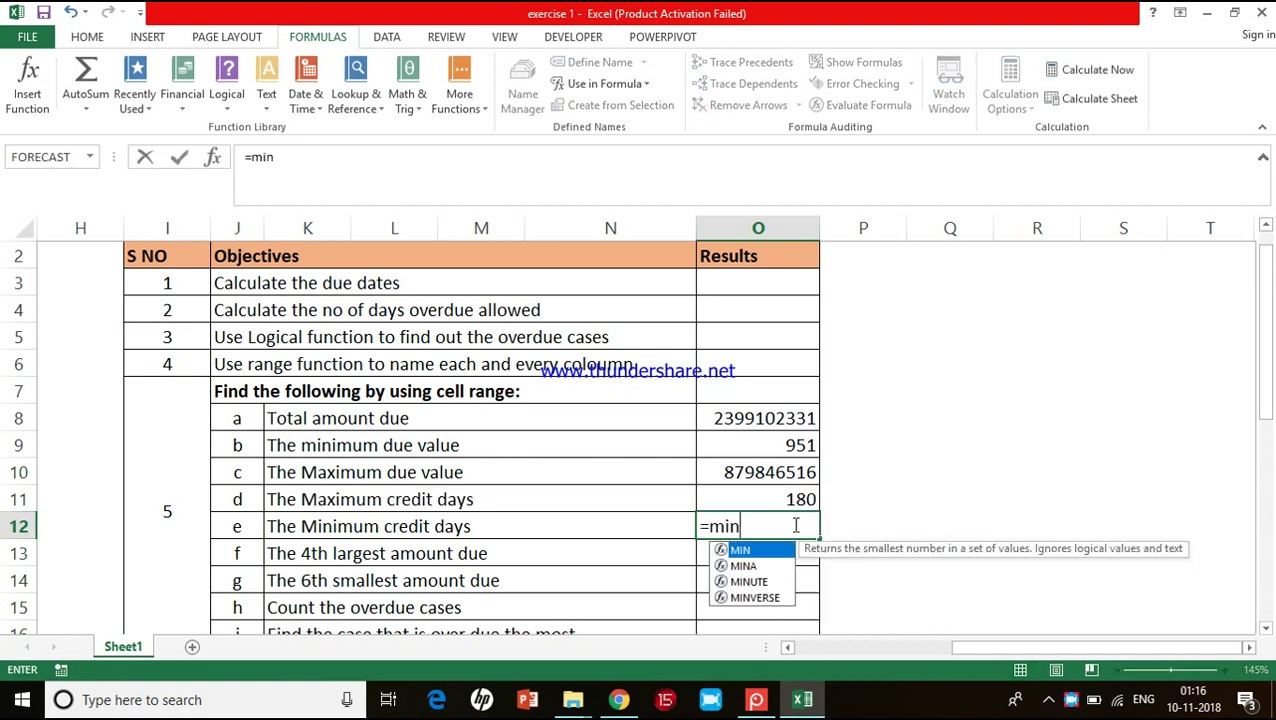
double_click(757, 551)
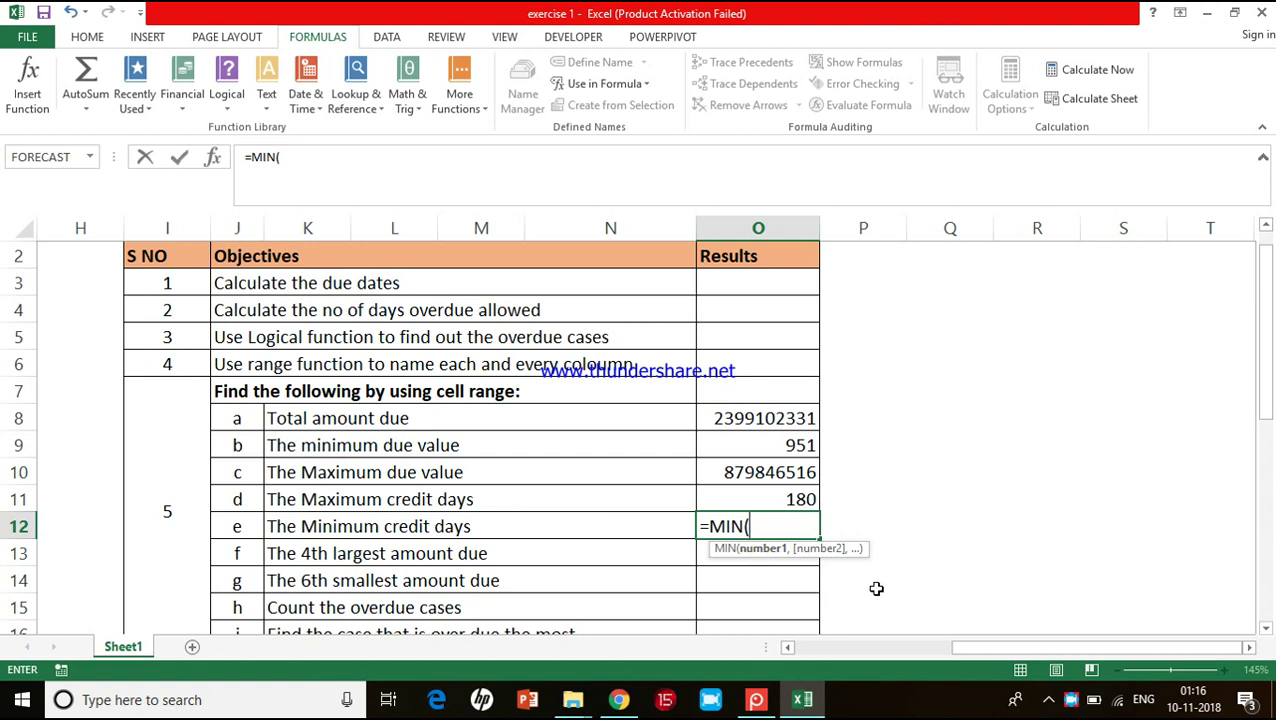
text(cred)
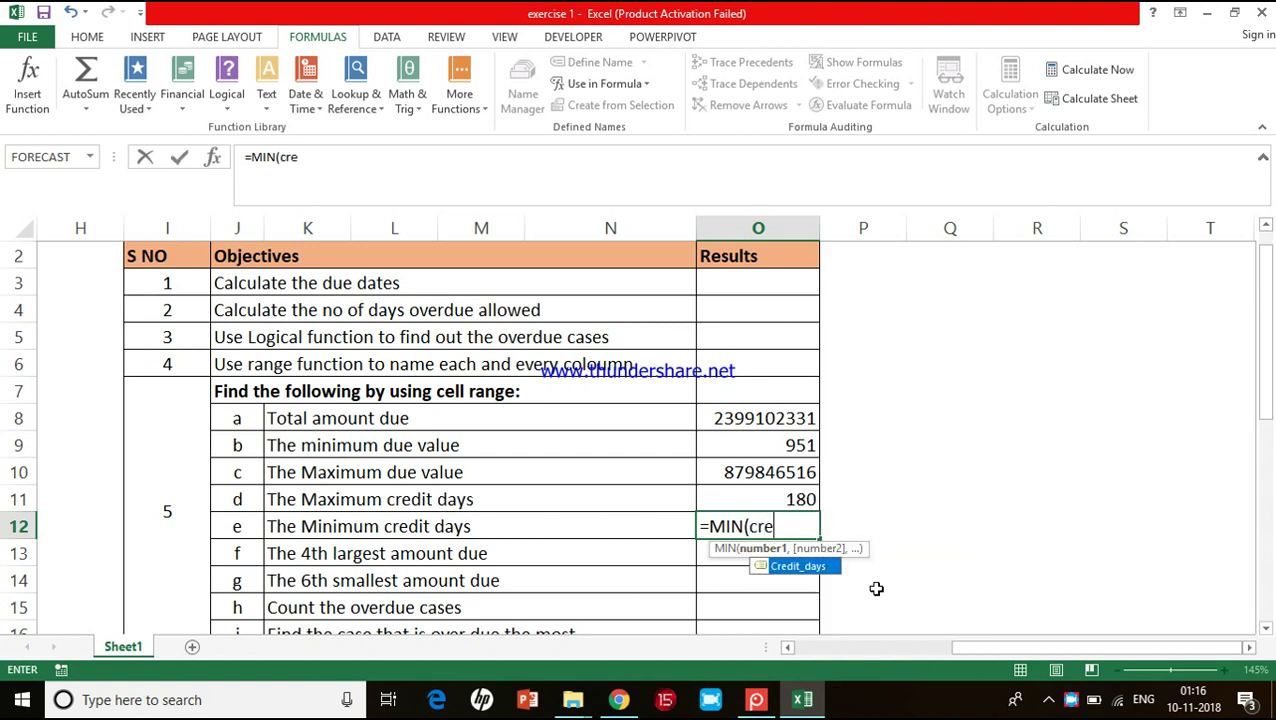
click(826, 569)
double_click(826, 569)
text())
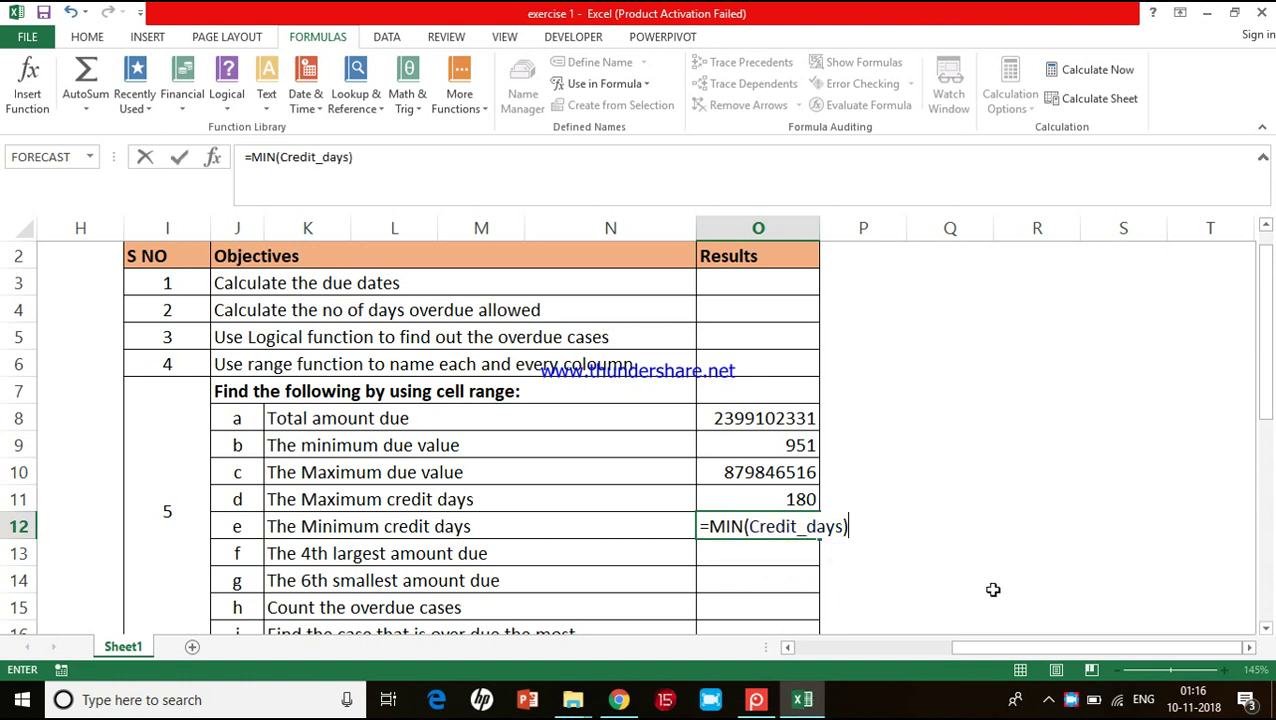
key(Return)
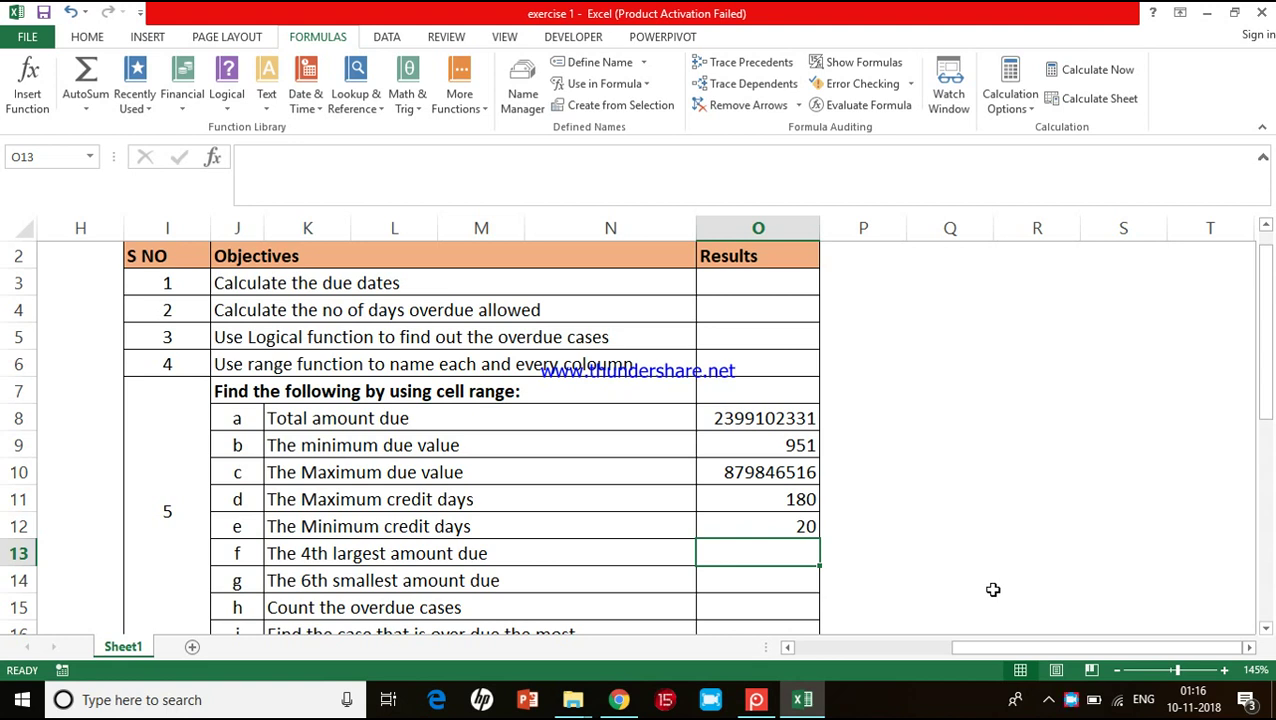
scroll(993, 590, down, 2)
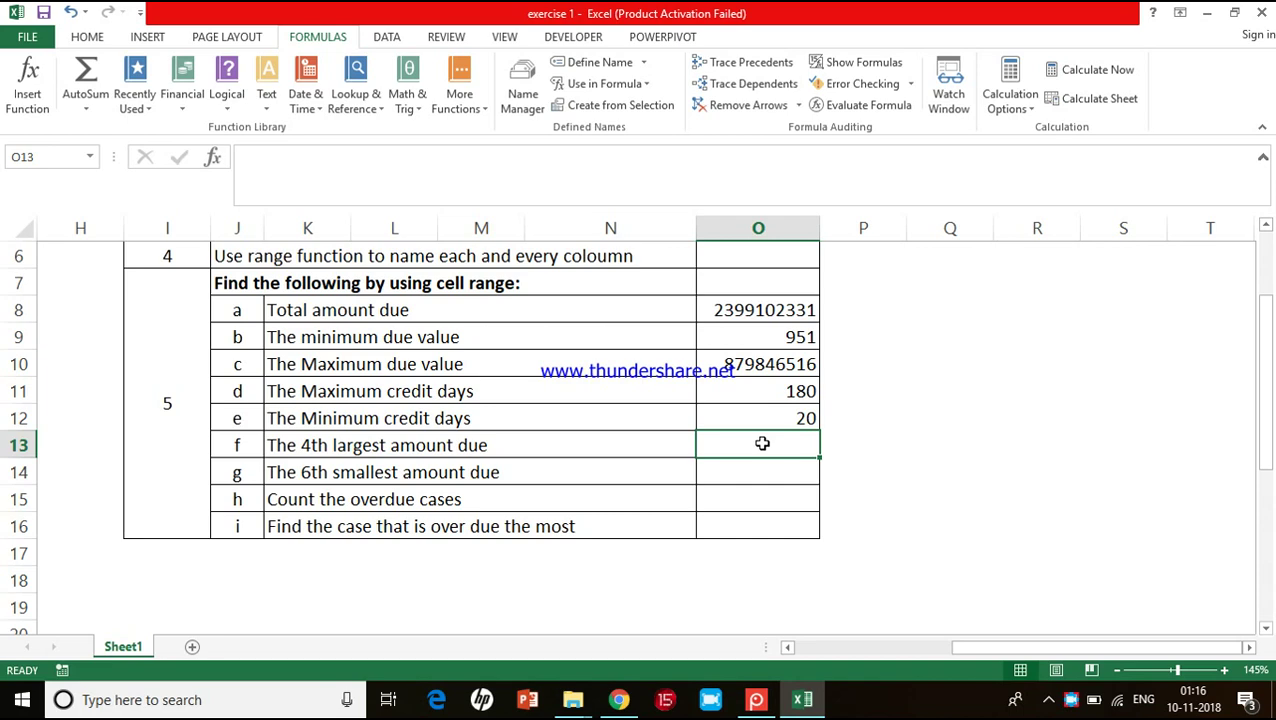
scroll(762, 443, left, 5)
scroll(750, 444, up, 2)
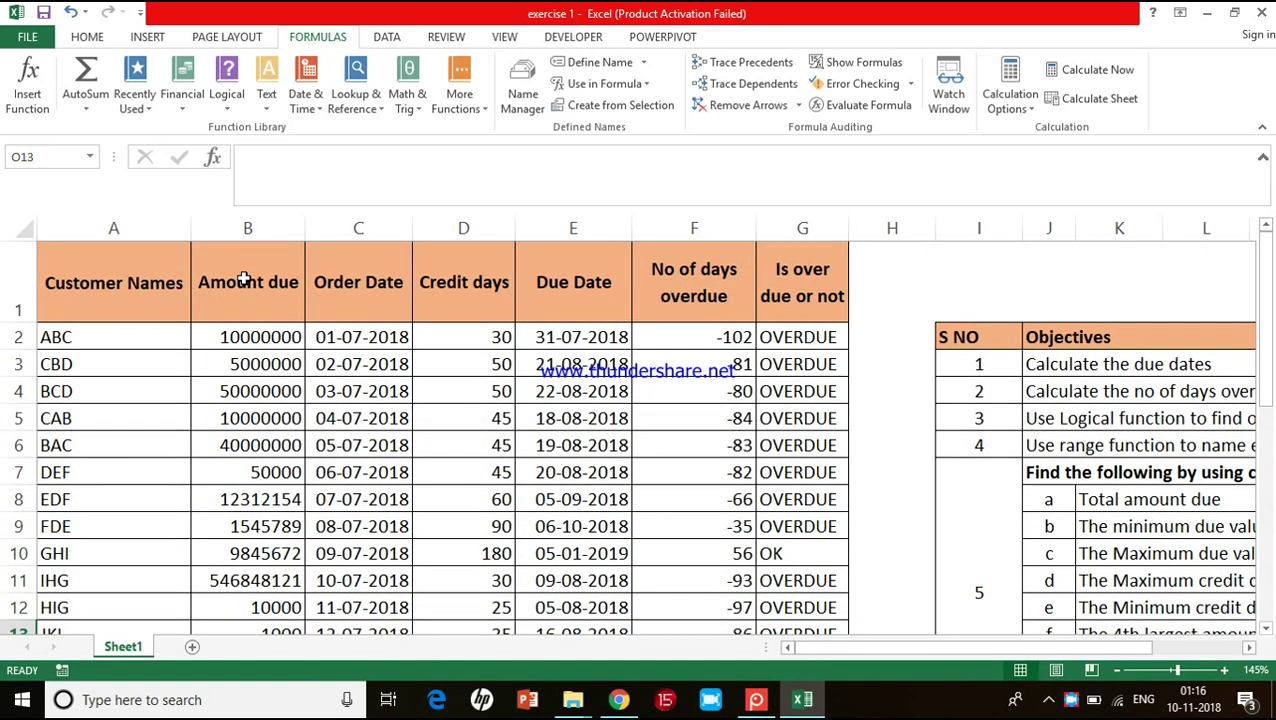
click(243, 280)
scroll(495, 455, right, 5)
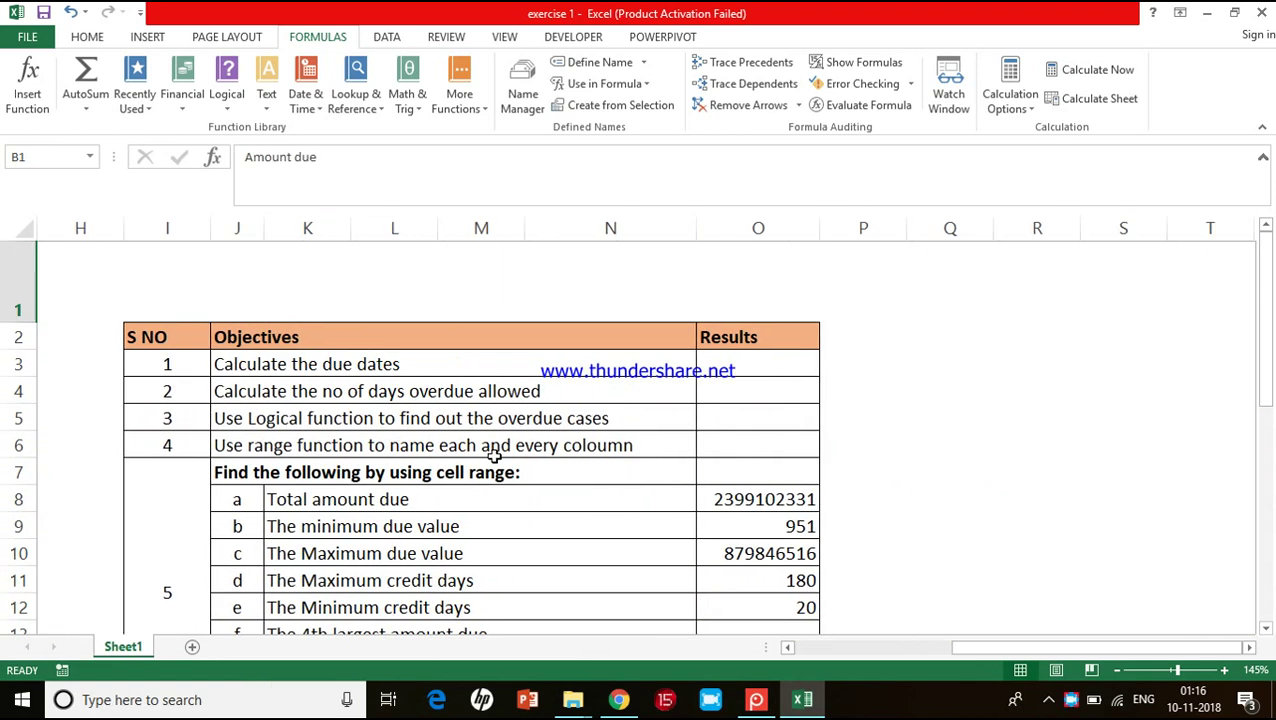
scroll(490, 456, down, 2)
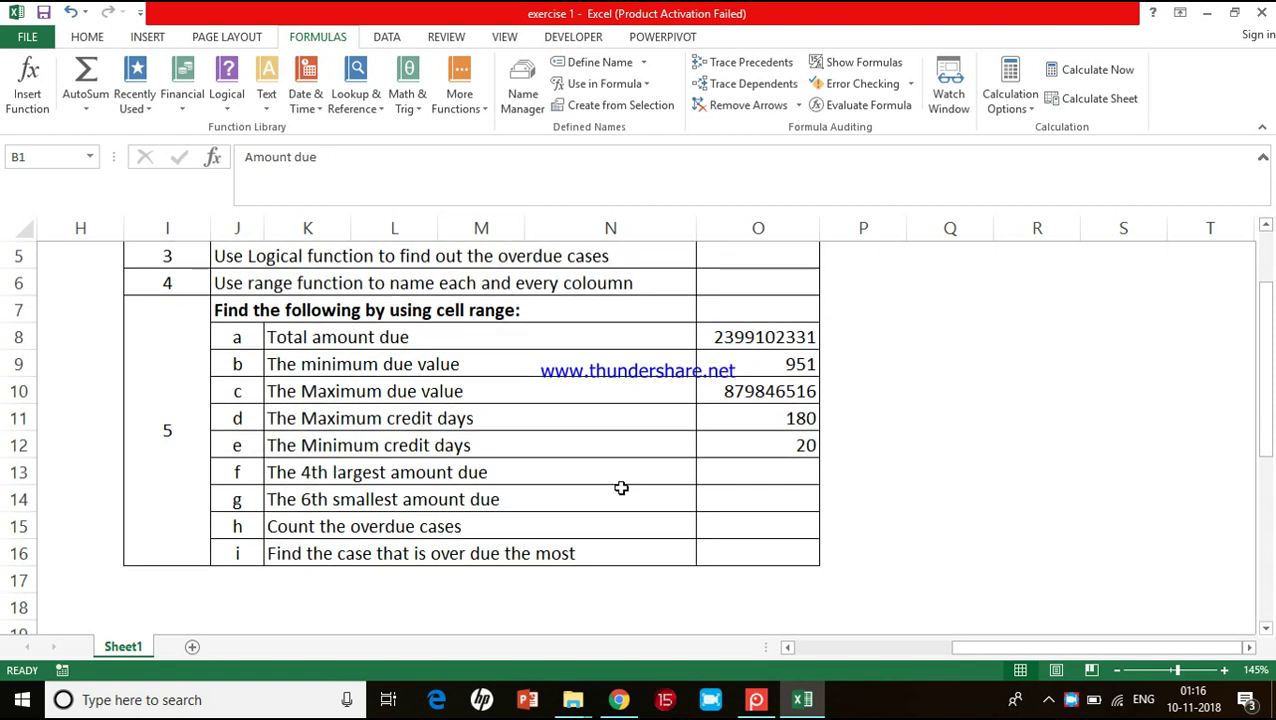
click(741, 473)
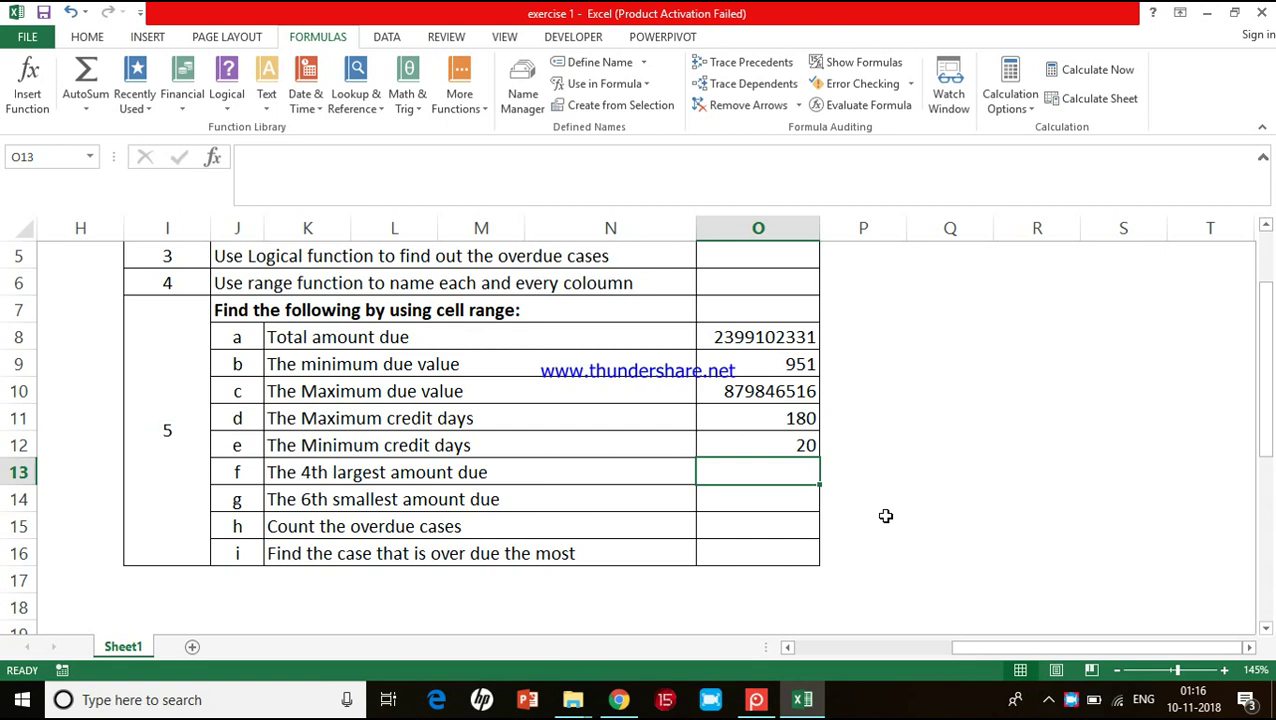
Step: Enter =LARGE(Amount_due, "4") as the 4th largest amount due, showing 50000000
text(=la)
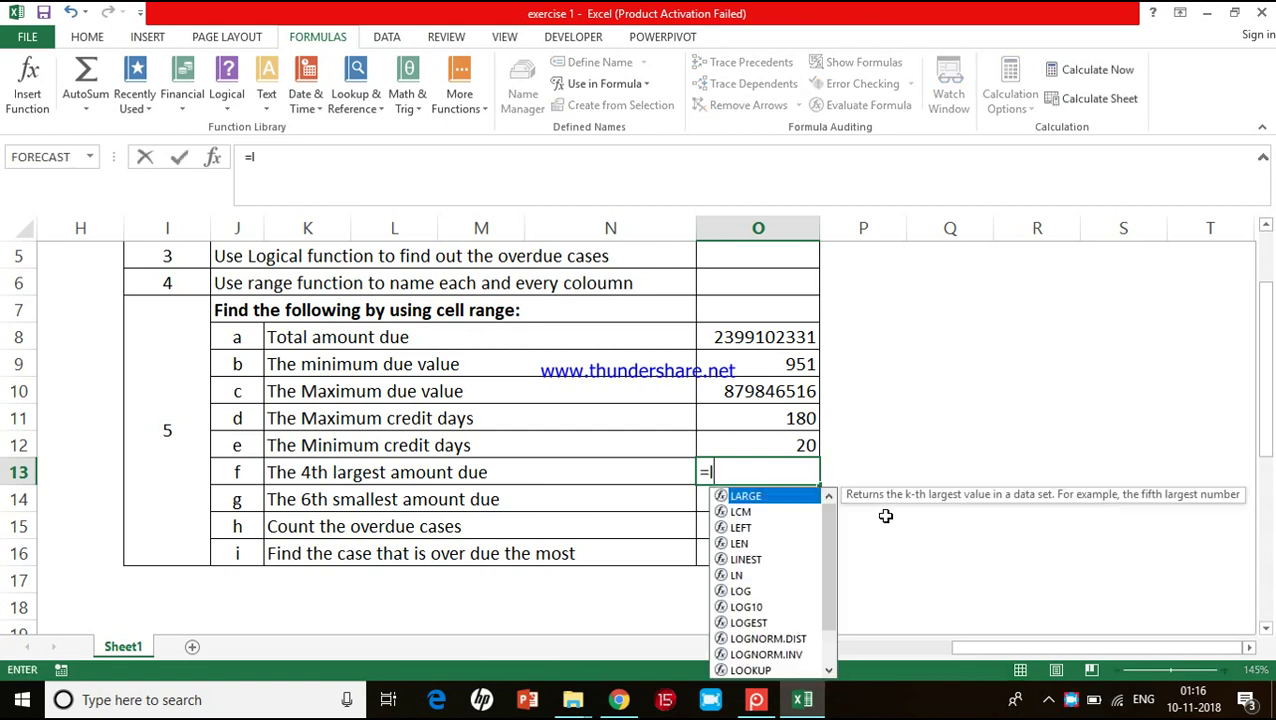
double_click(751, 497)
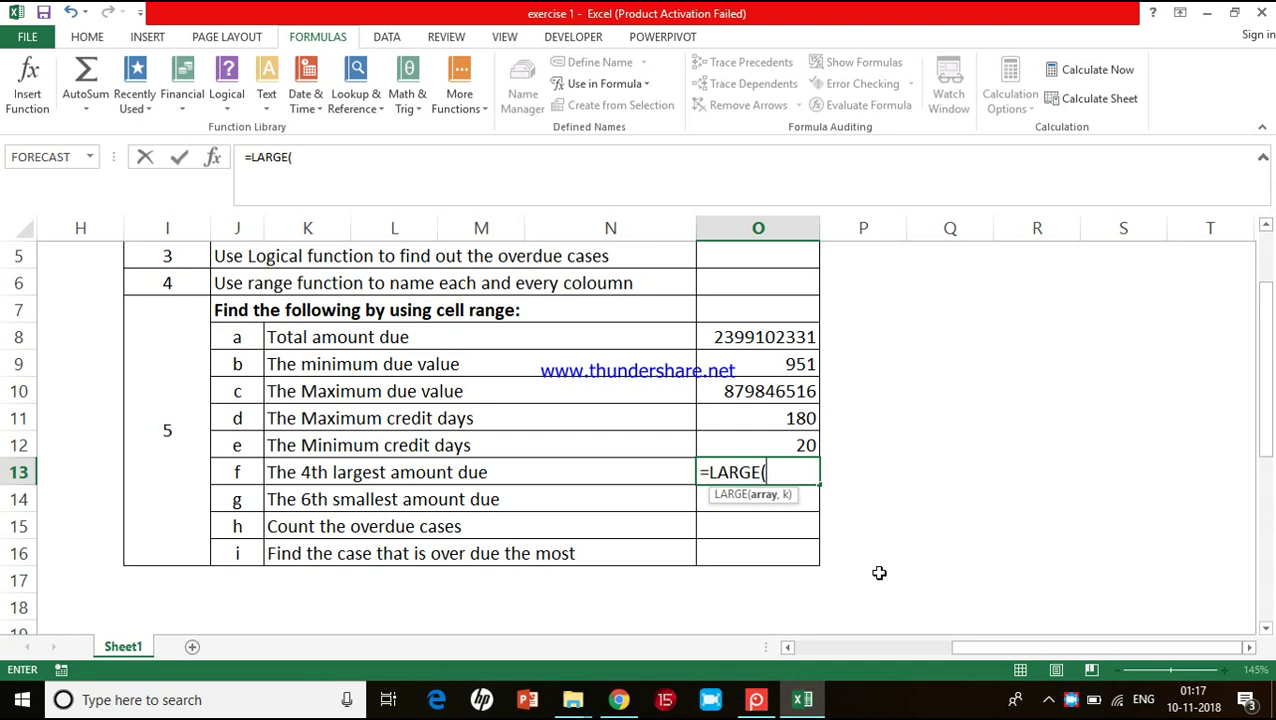
text(am)
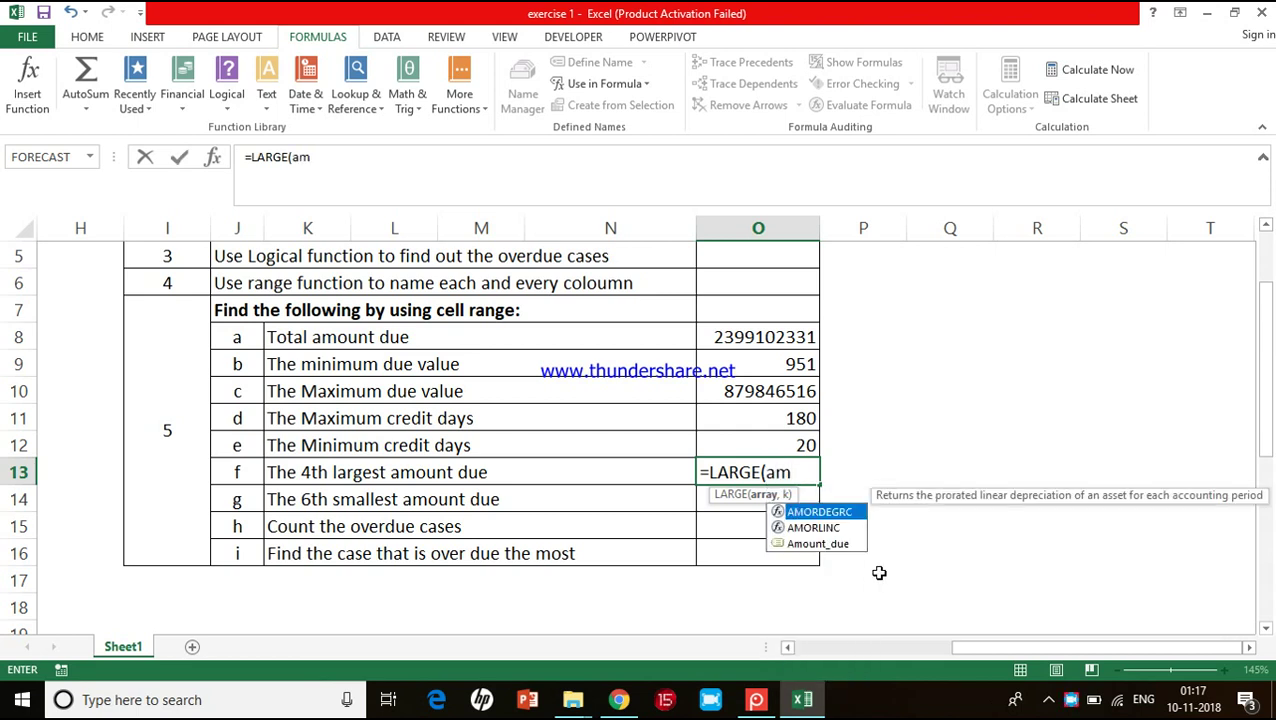
double_click(826, 544)
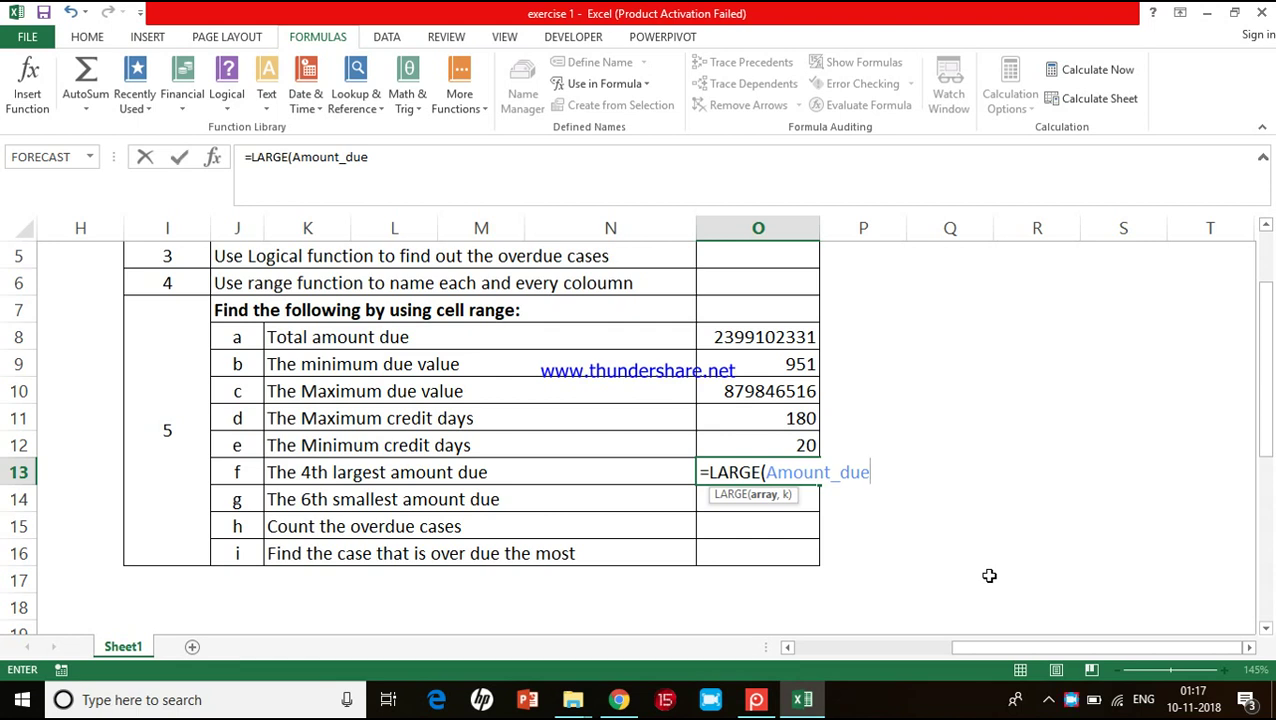
text(,)
text("5)
key(BackSpace)
text(4"))
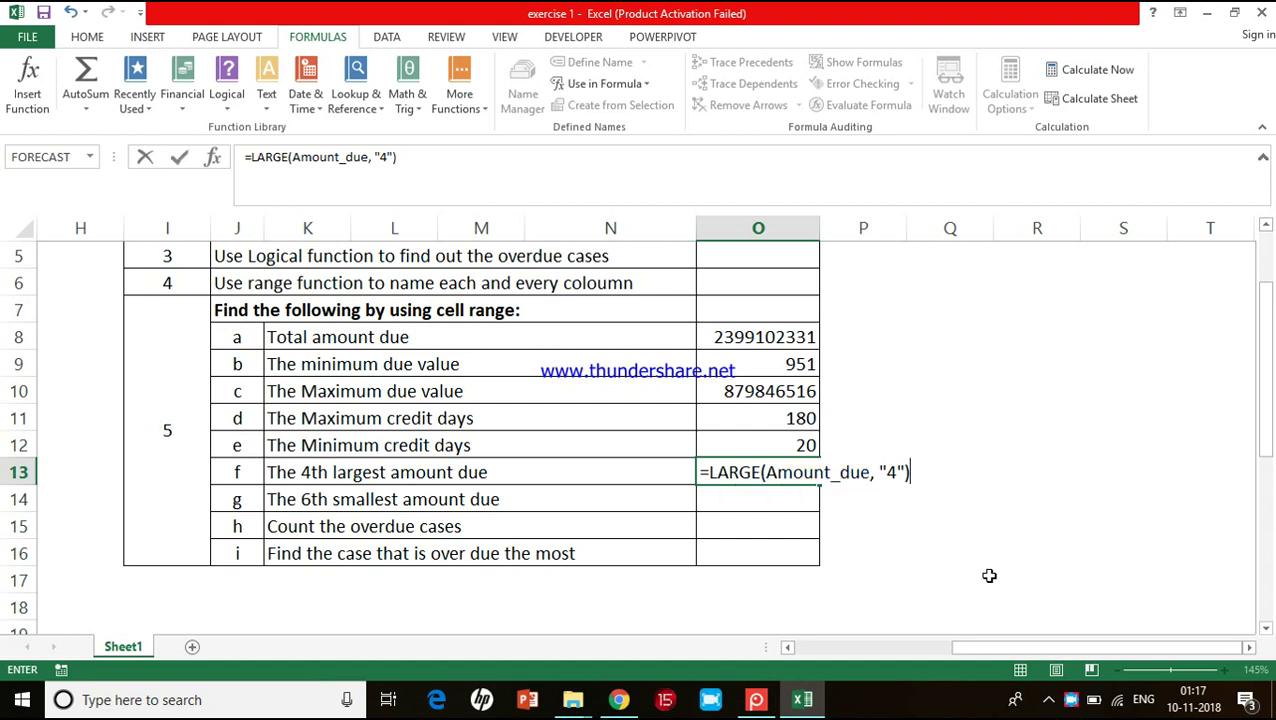
key(Return)
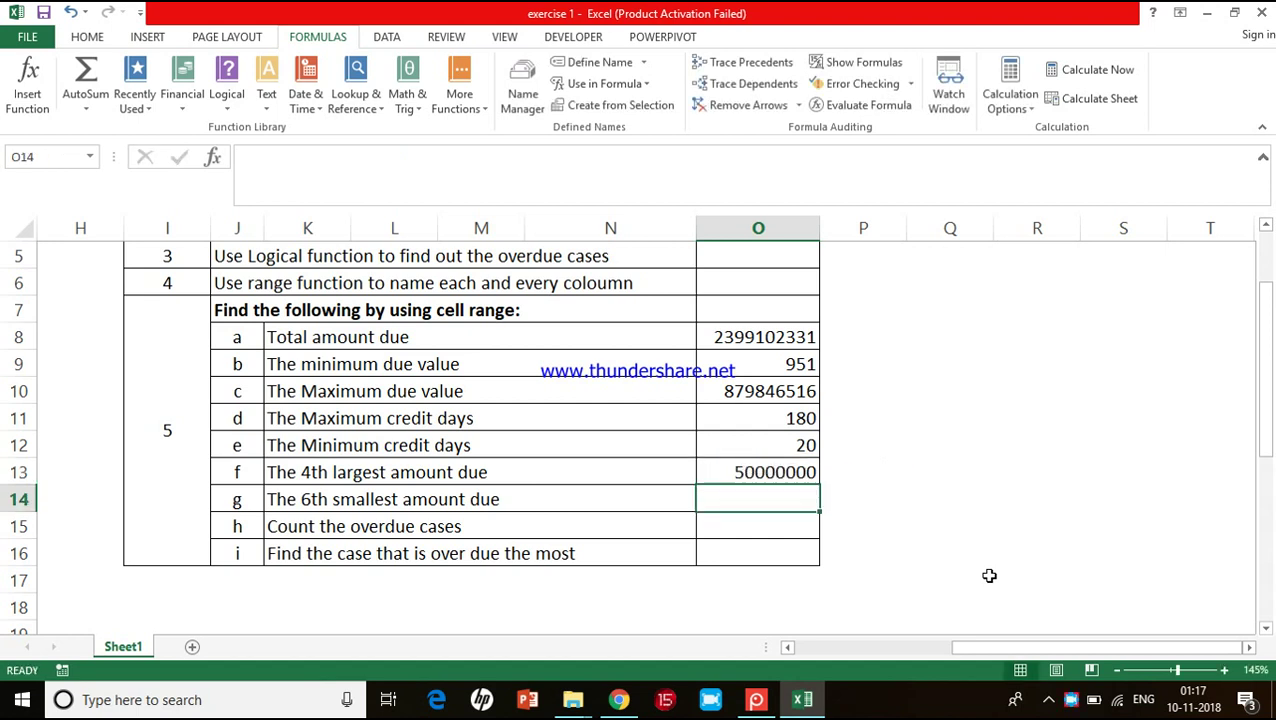
click(807, 478)
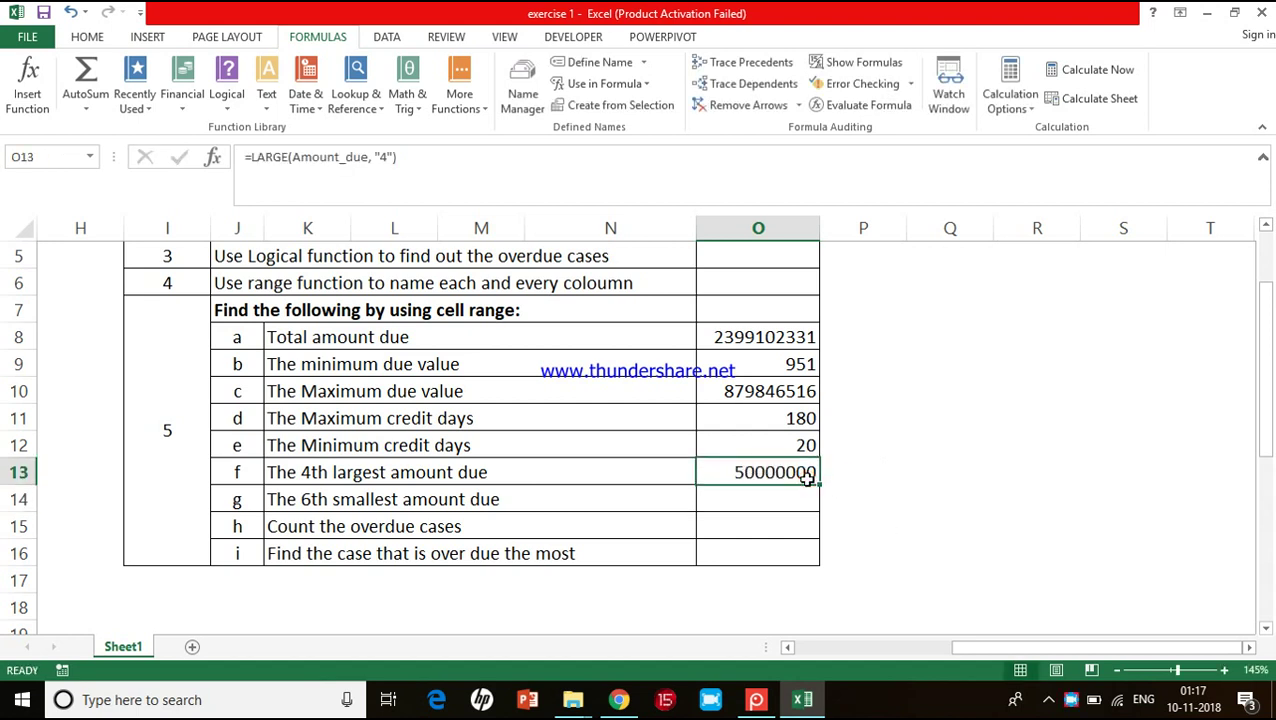
click(787, 497)
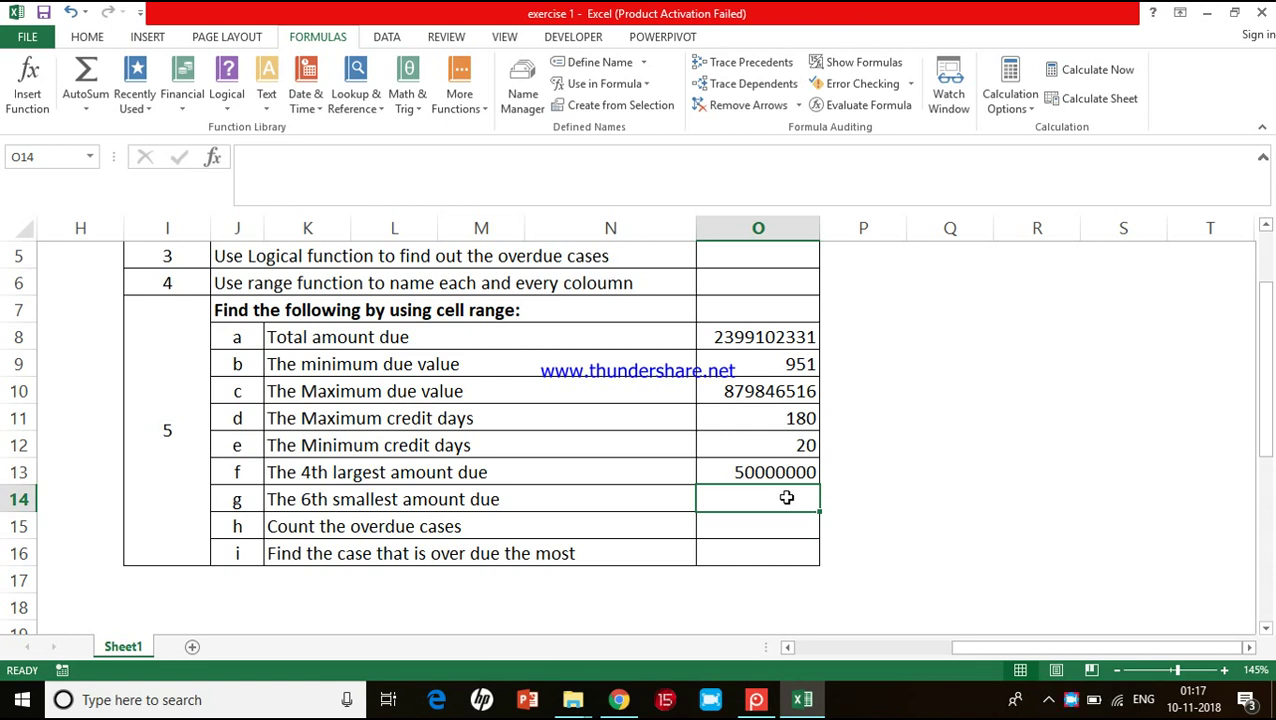
Step: Enter =SMALL(Amount_due, "6") in O14 so the 6th smallest amount due shows 9862
text(=)
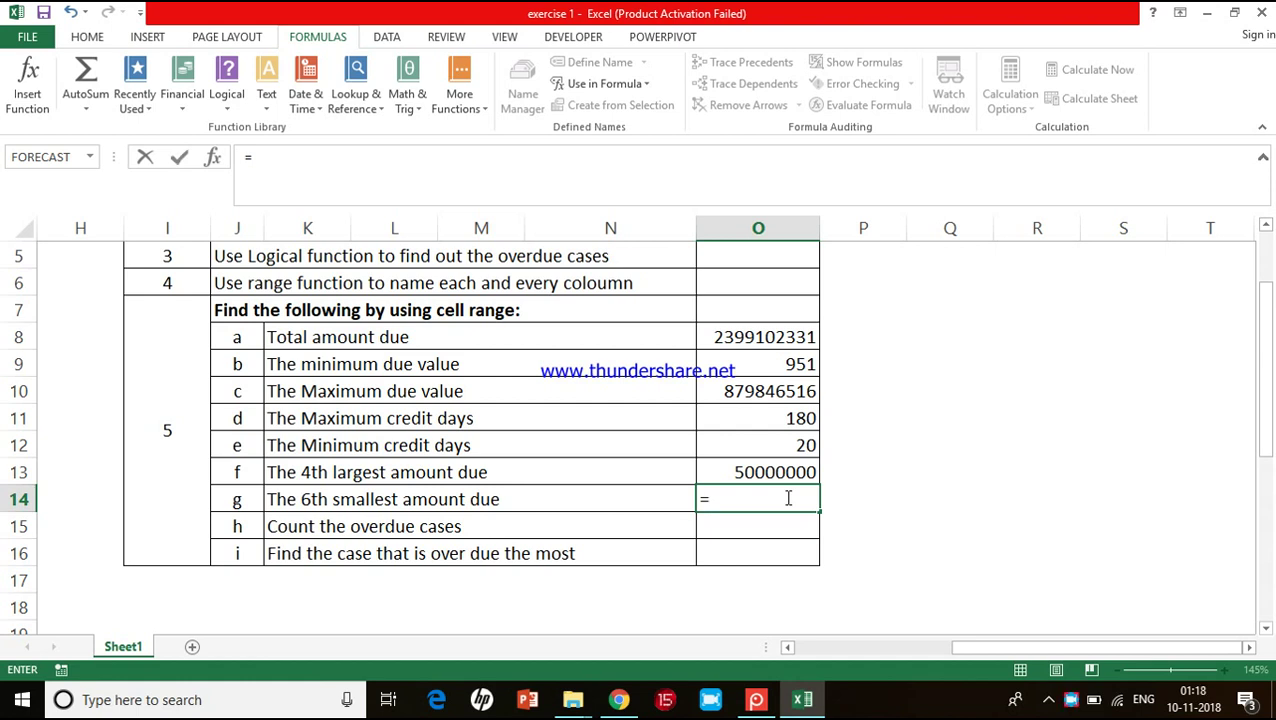
text(sma)
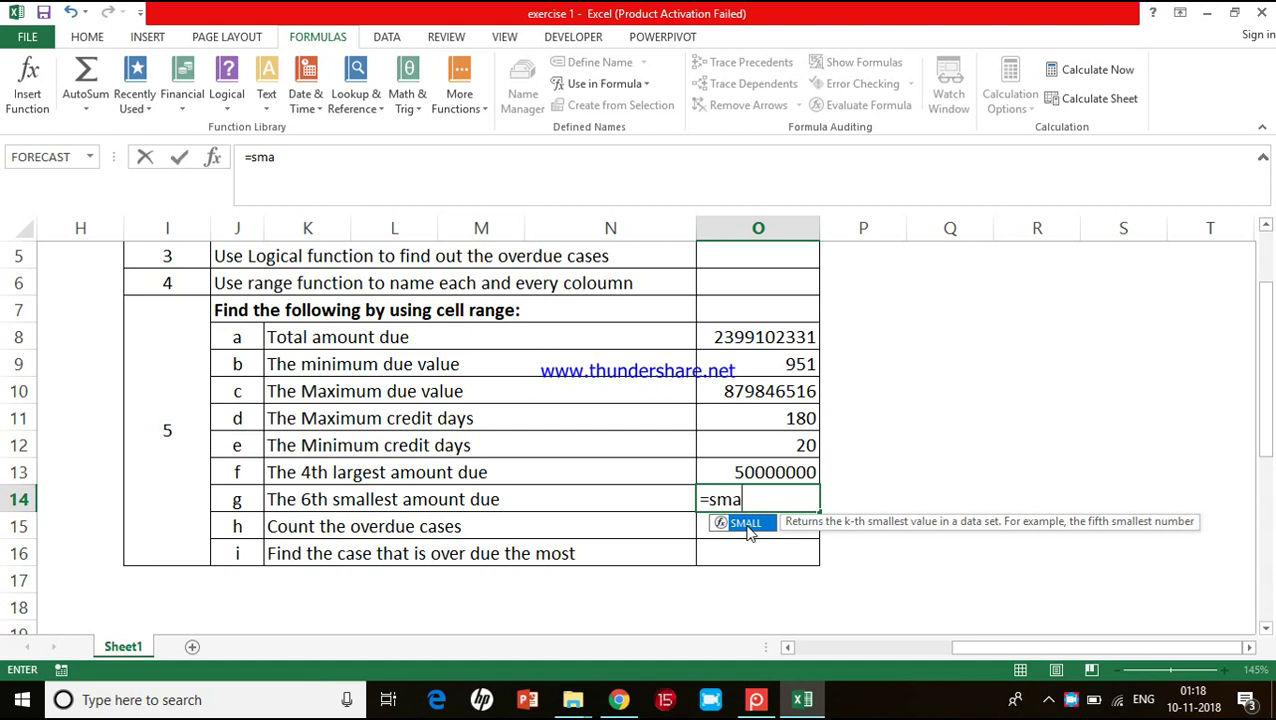
double_click(745, 523)
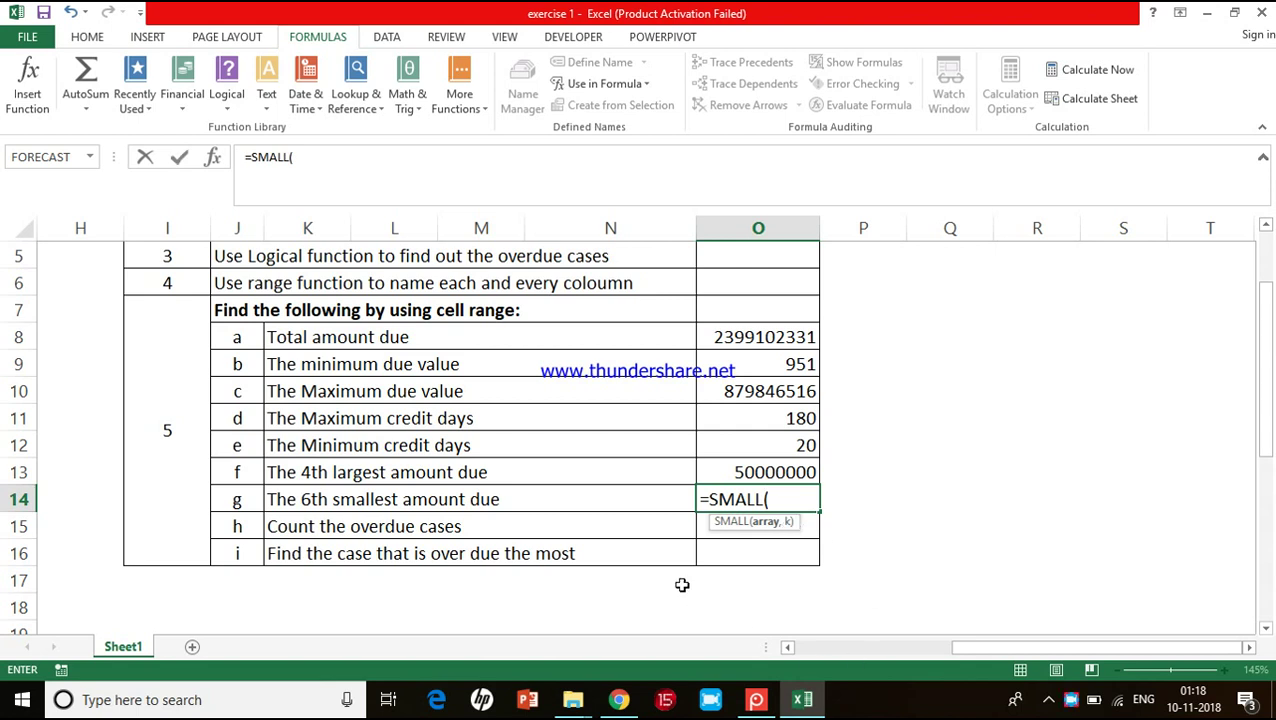
text(amo)
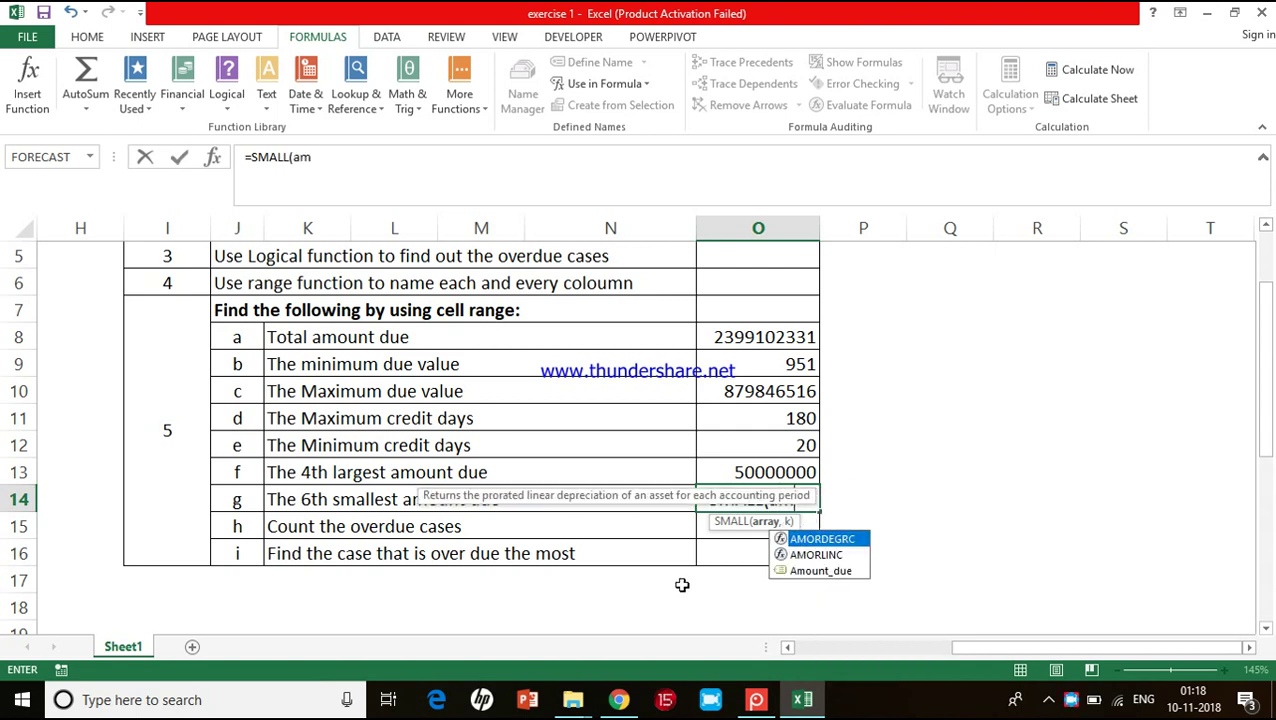
double_click(821, 571)
text(,)
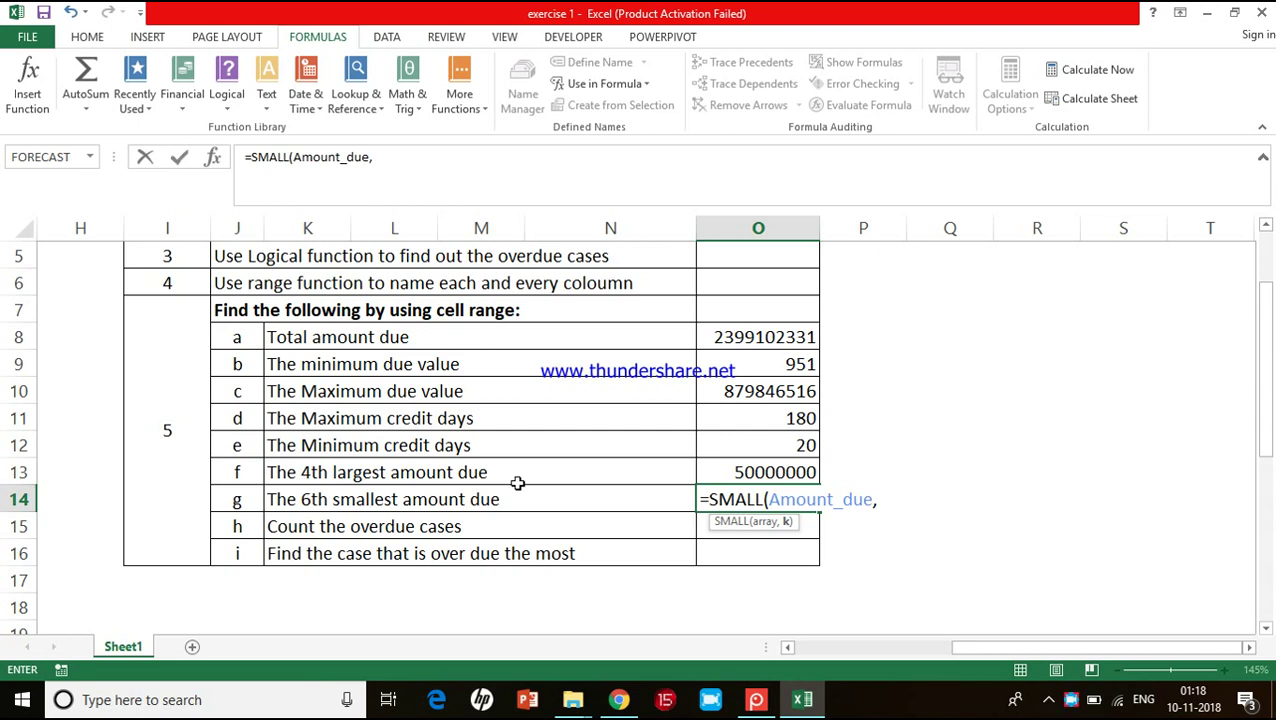
text("6"))
key(Return)
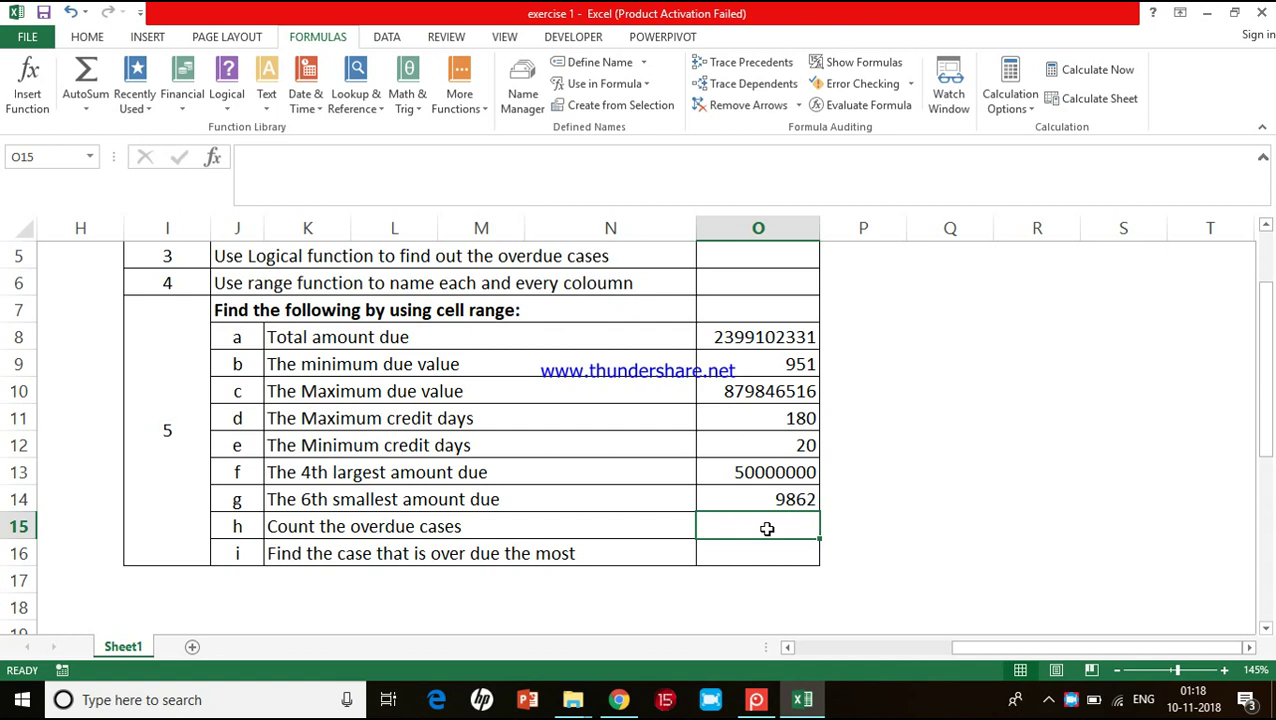
scroll(767, 528, left, 3)
scroll(715, 372, up, 2)
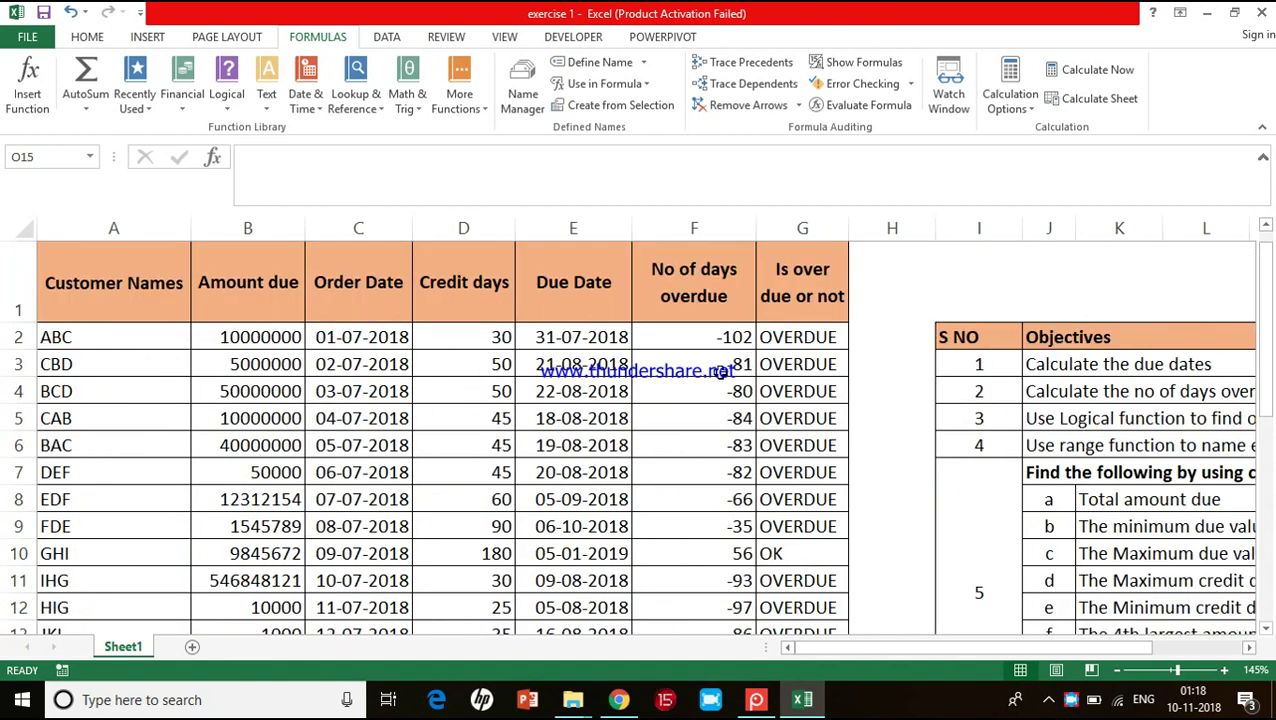
click(810, 278)
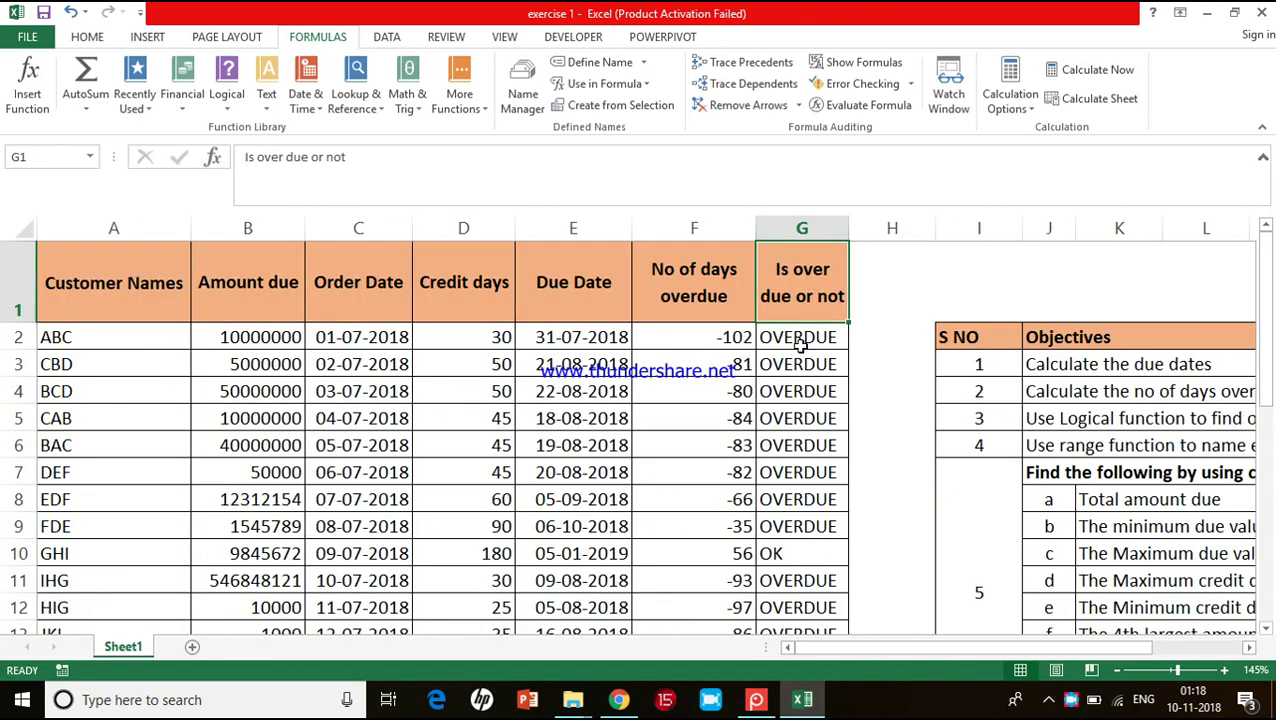
click(787, 560)
scroll(787, 561, right, 3)
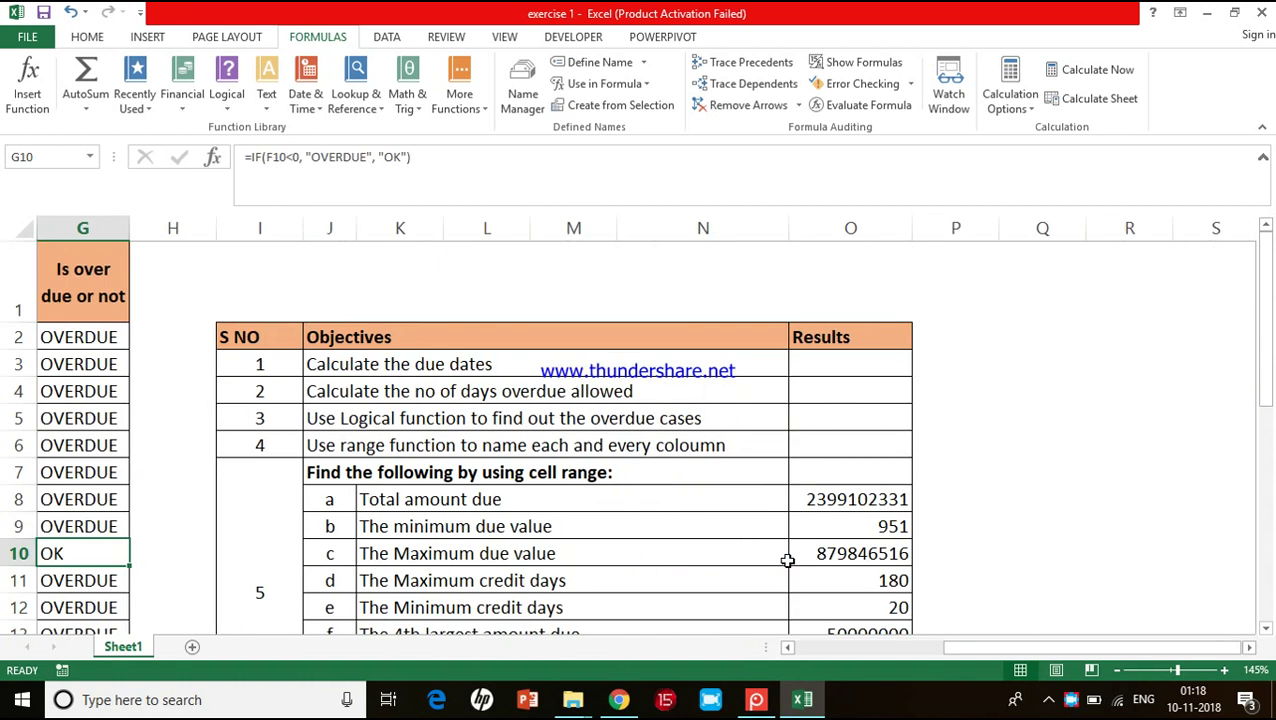
scroll(787, 560, down, 2)
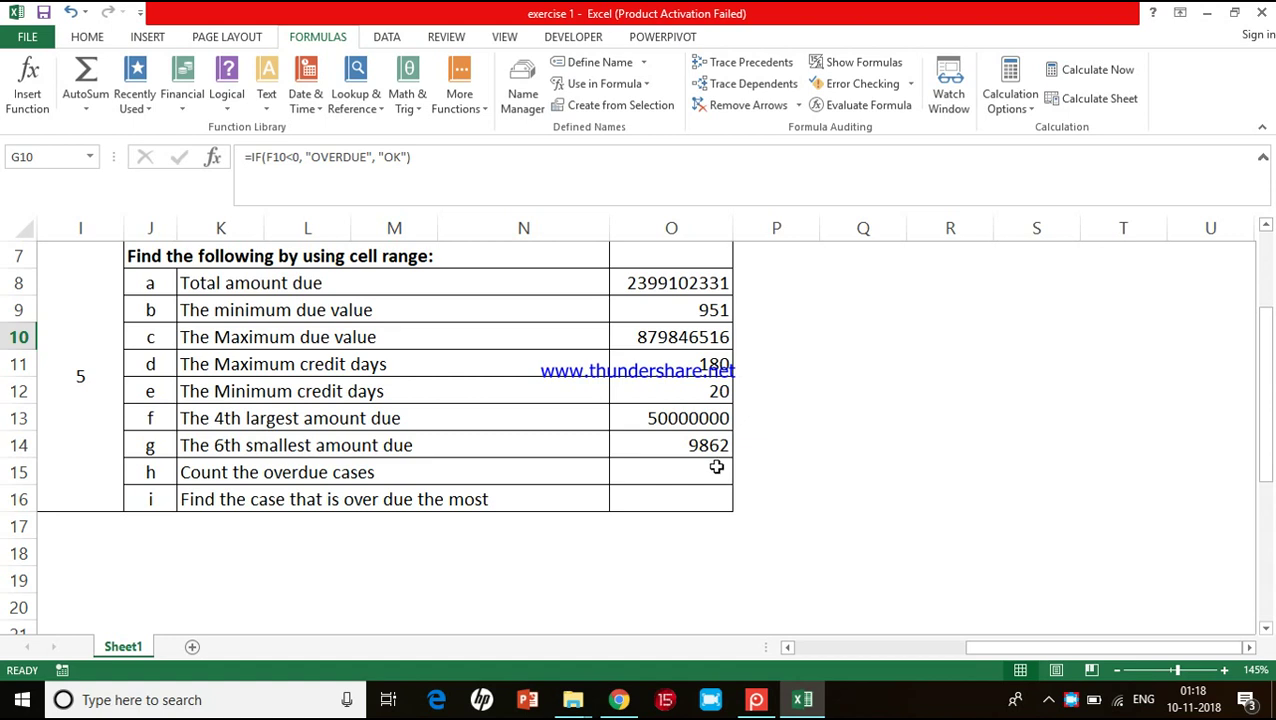
click(706, 465)
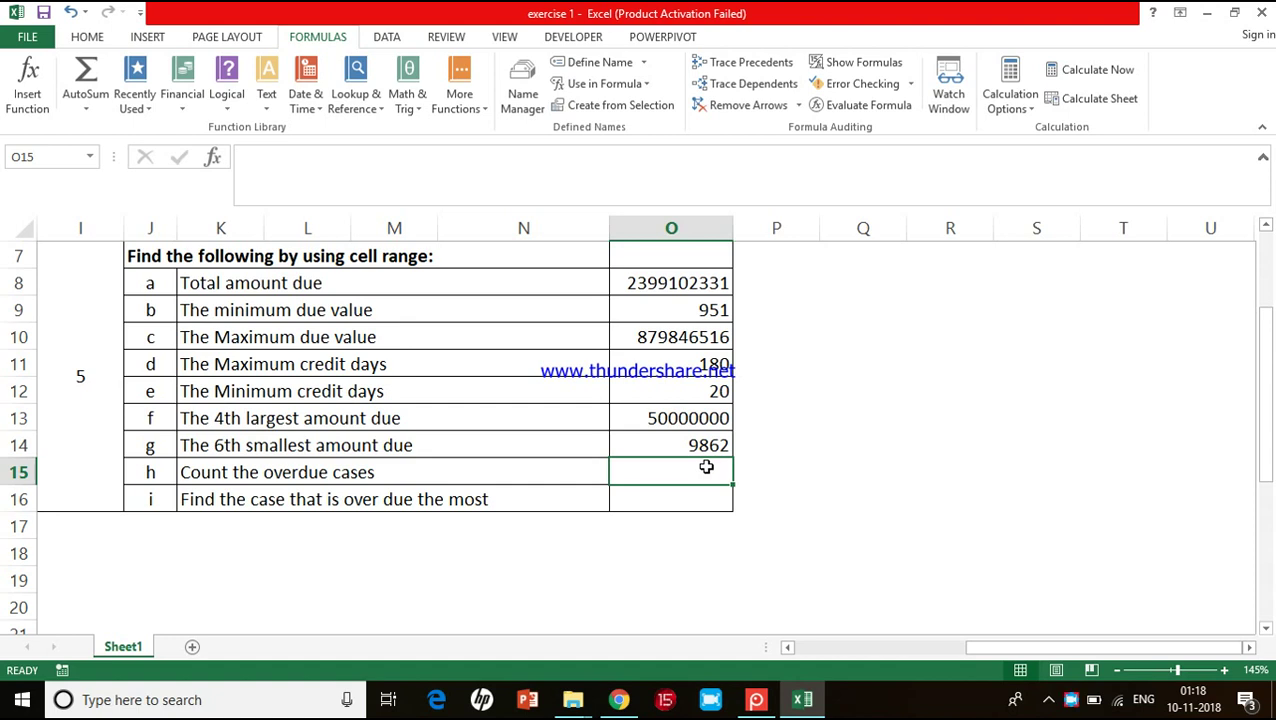
Step: Start a =COUNTIF( formula in O15 and review the data columns
text(=)
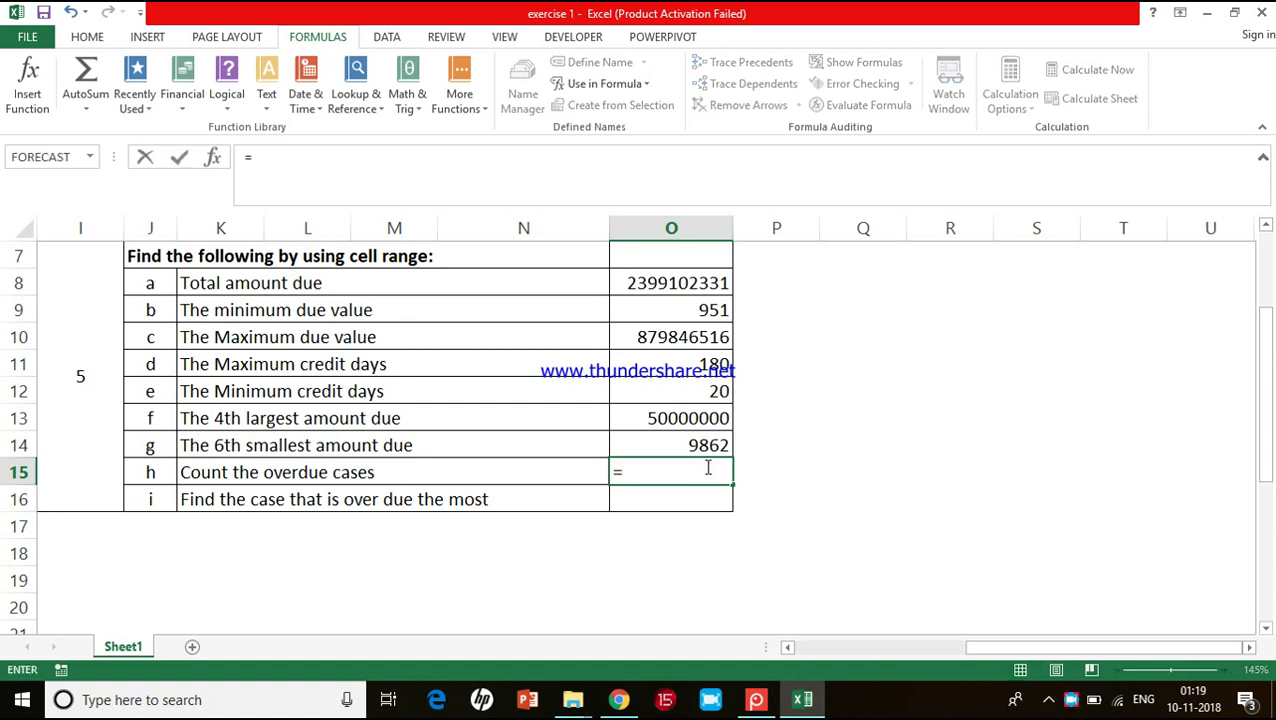
text(cou)
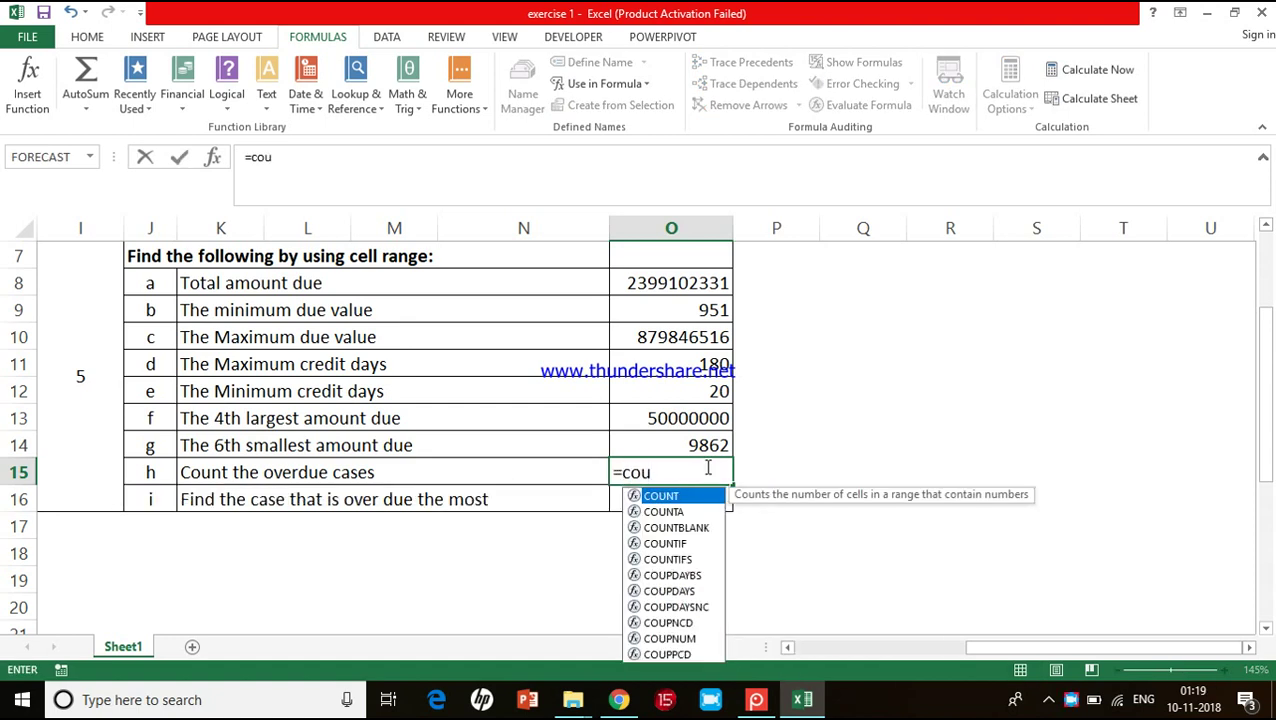
text(nt)
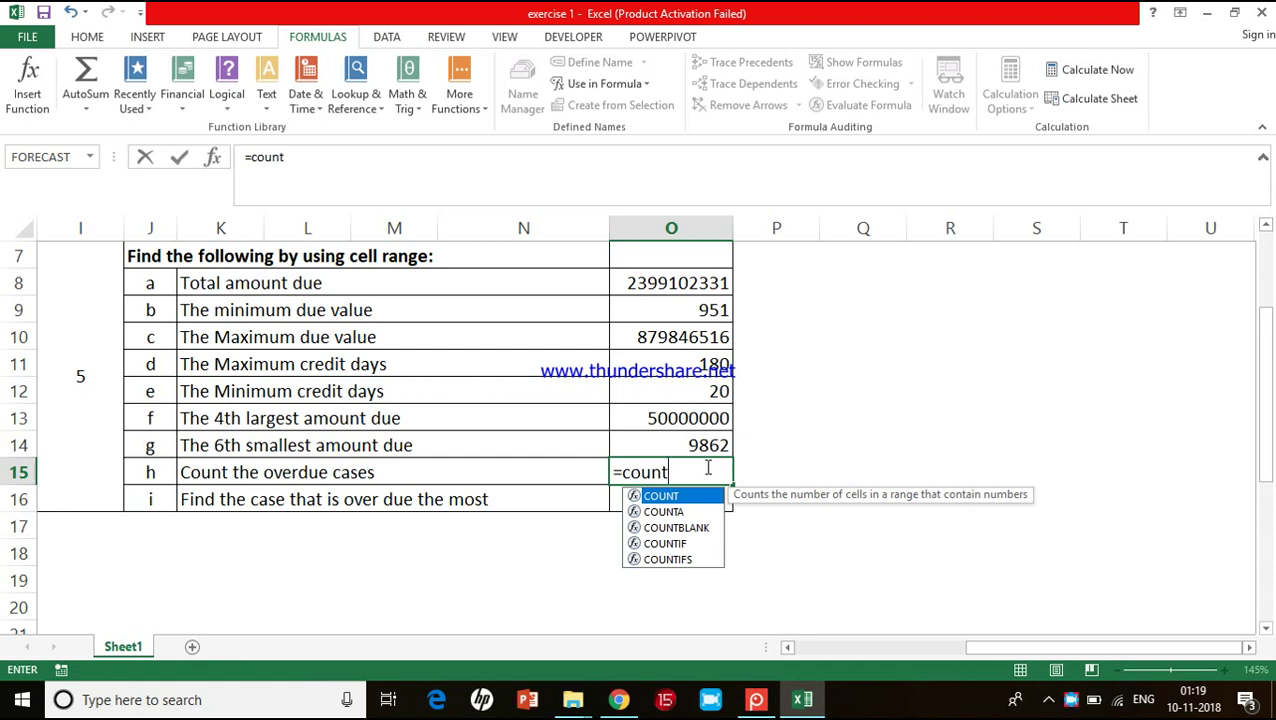
double_click(673, 543)
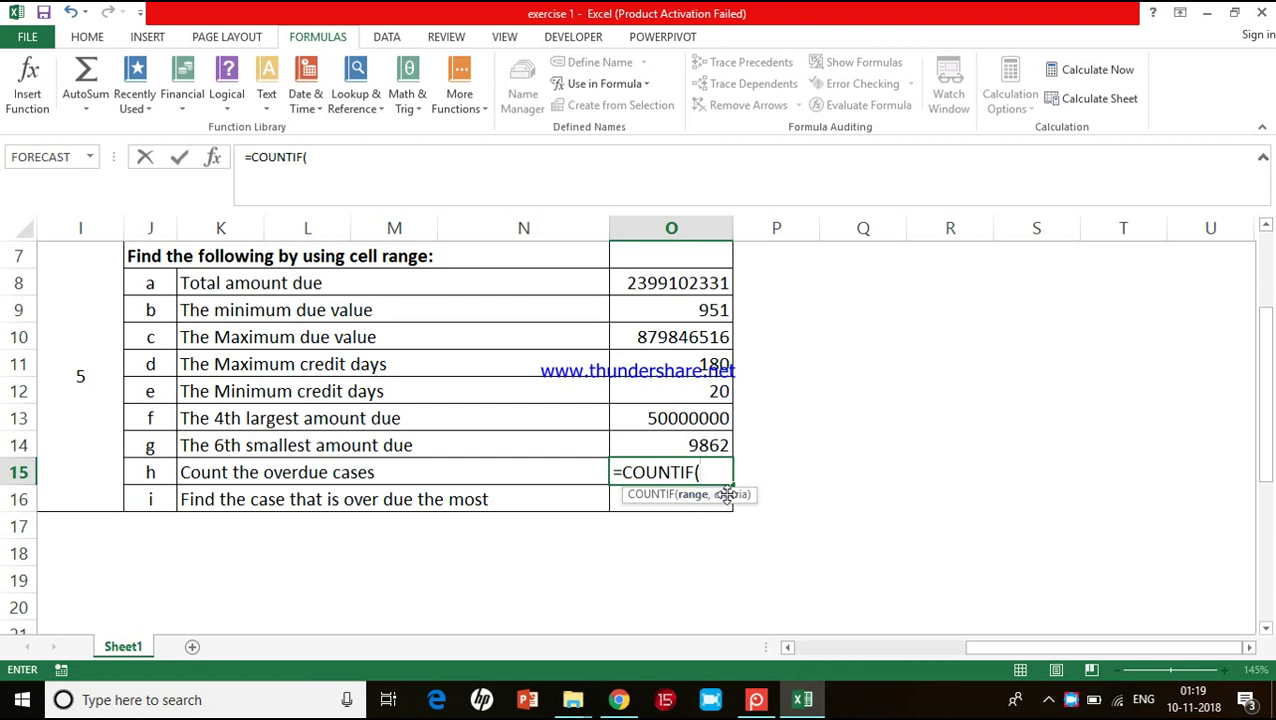
scroll(561, 551, left, 3)
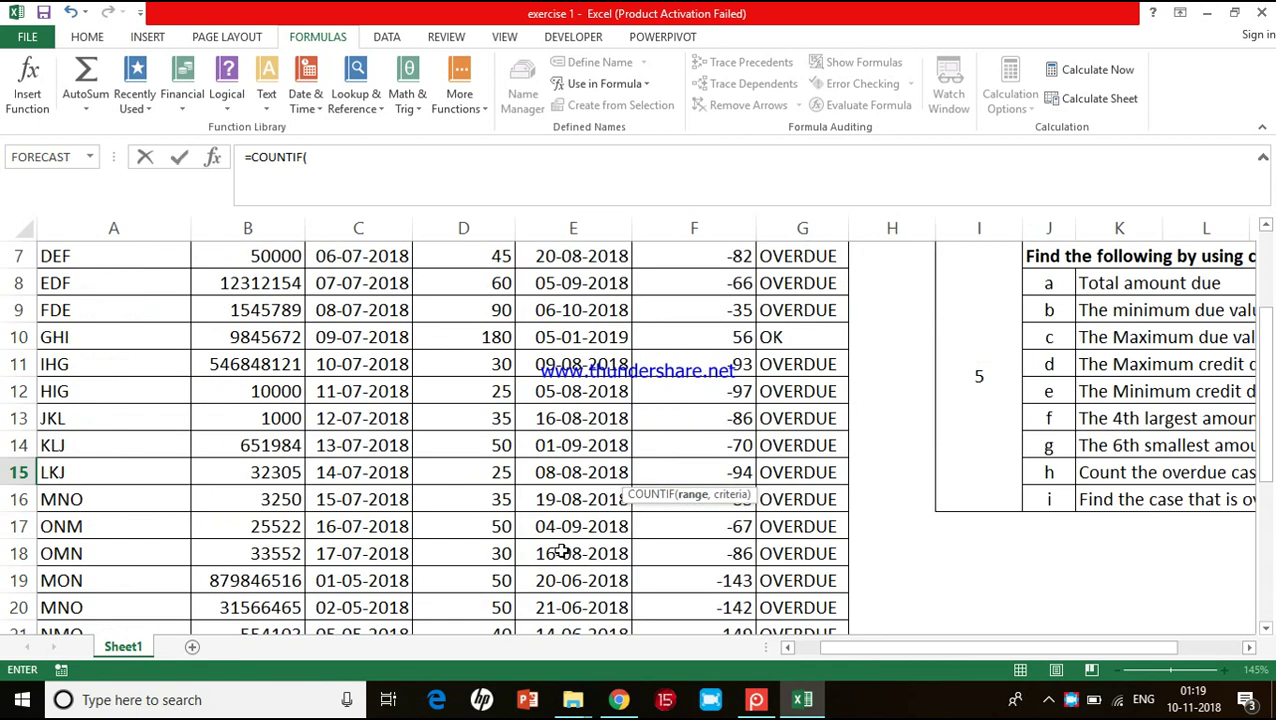
scroll(561, 551, up, 2)
scroll(561, 551, up, 1)
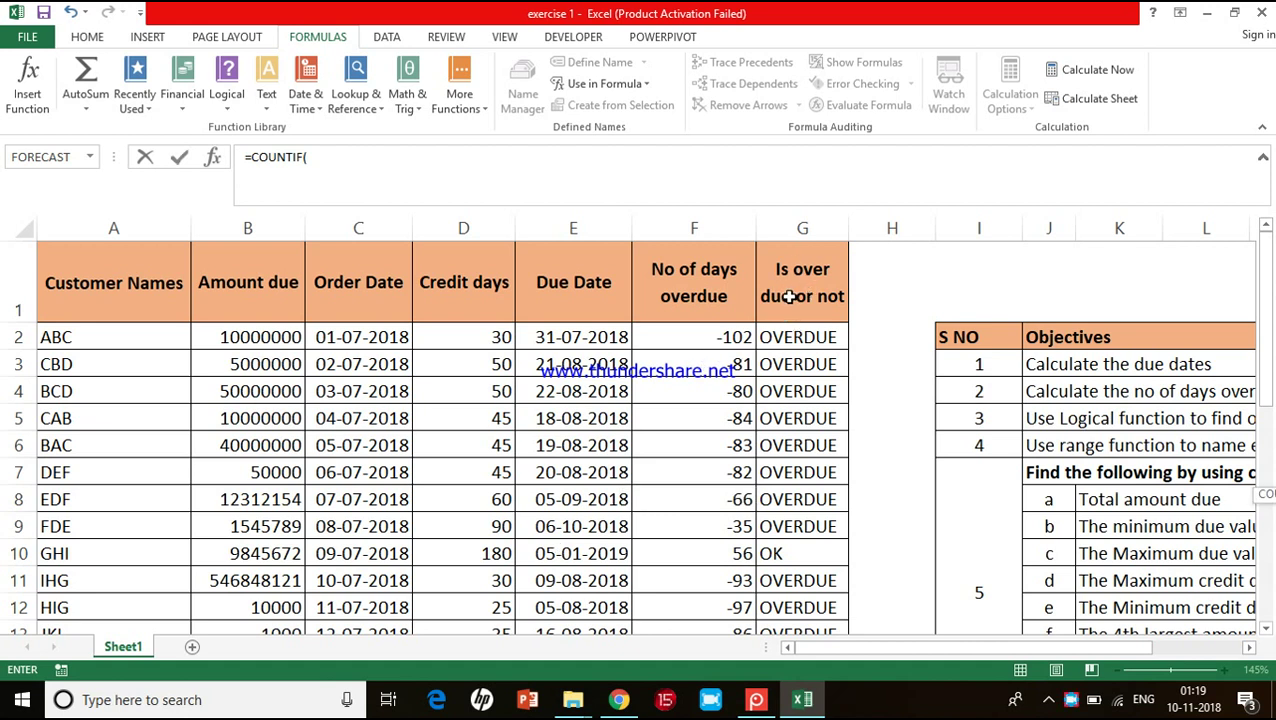
scroll(805, 300, right, 3)
scroll(805, 300, down, 2)
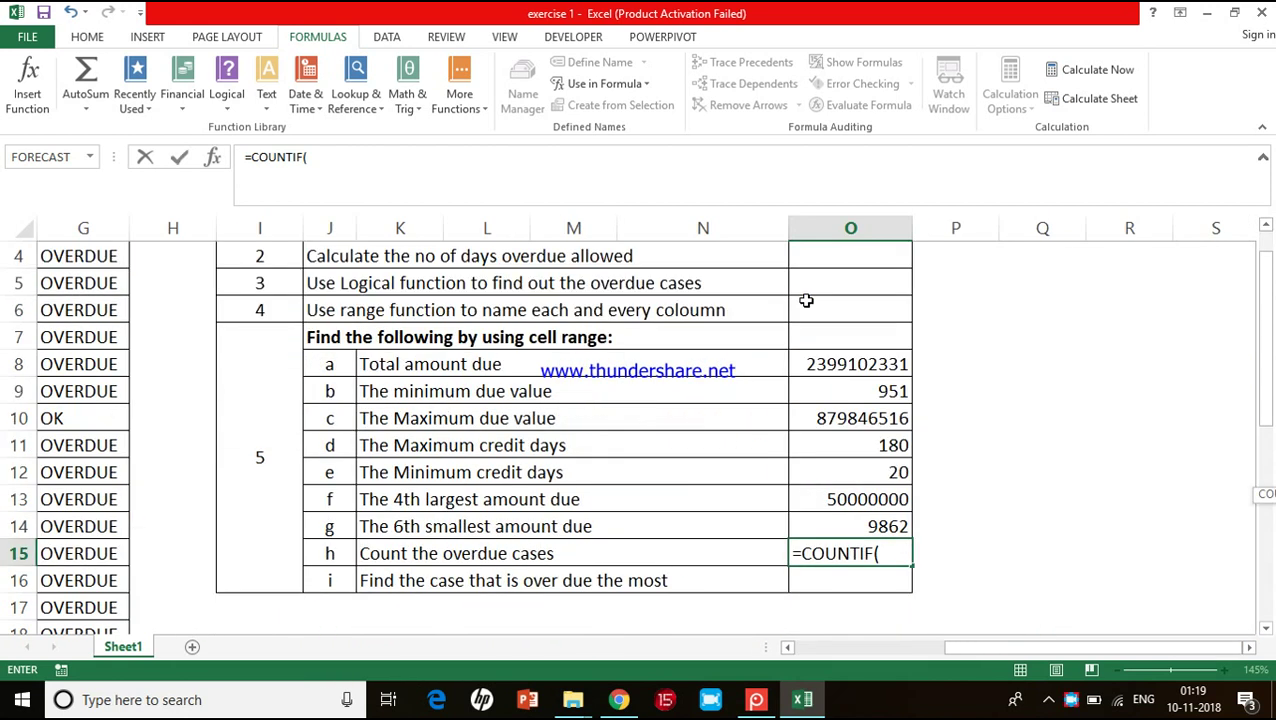
Step: Finish =COUNTIF(Is_over_due_or_not, "OVERDUE") in O15 and confirm it returns 29
text(is)
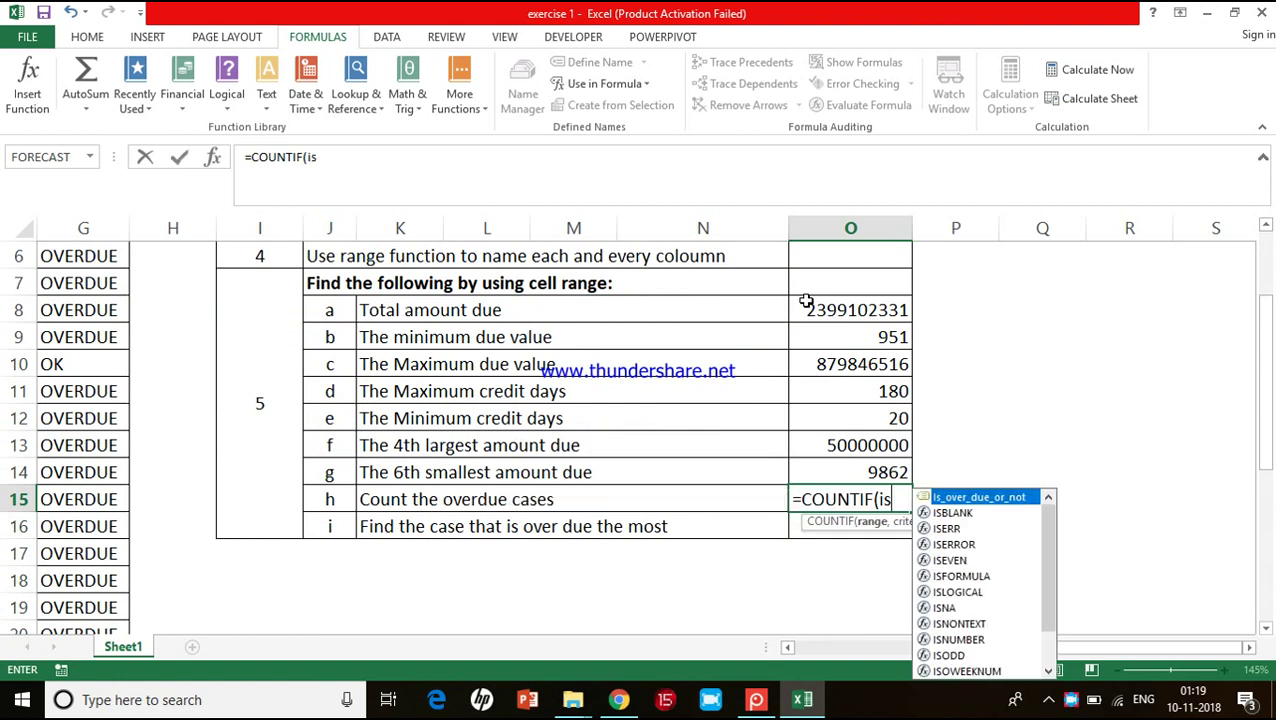
double_click(997, 507)
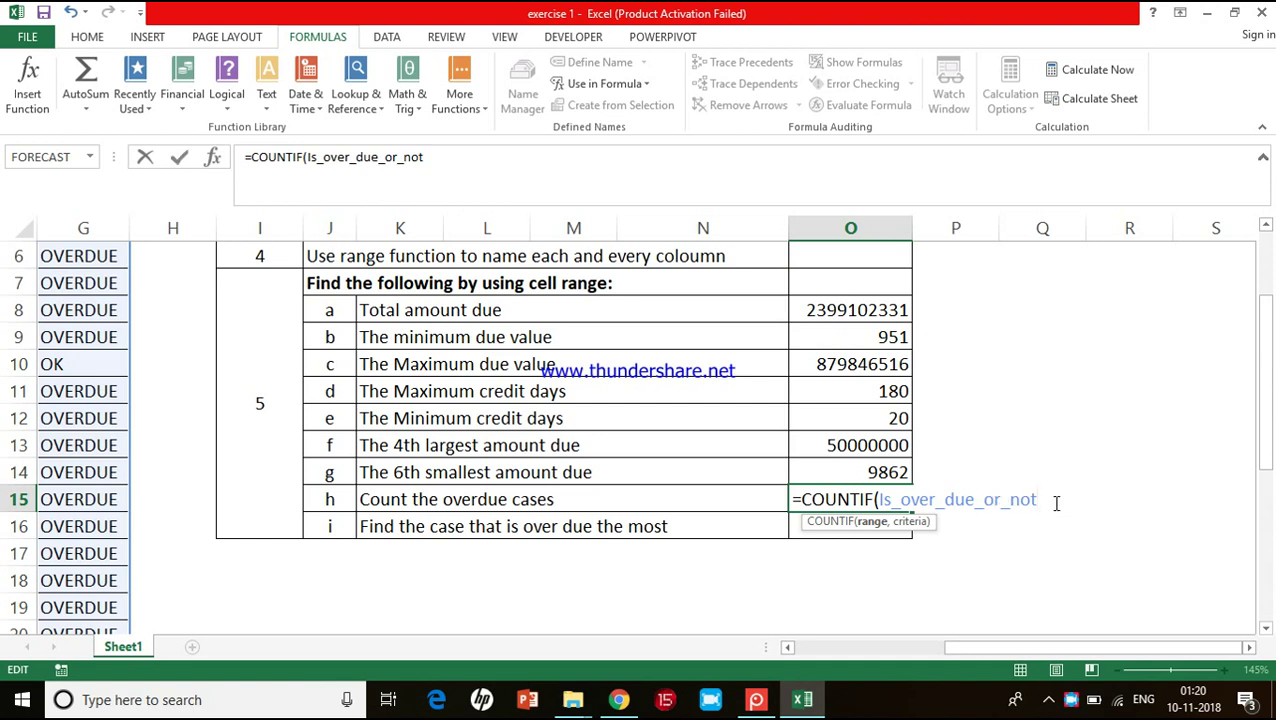
text(,)
text("OVE)
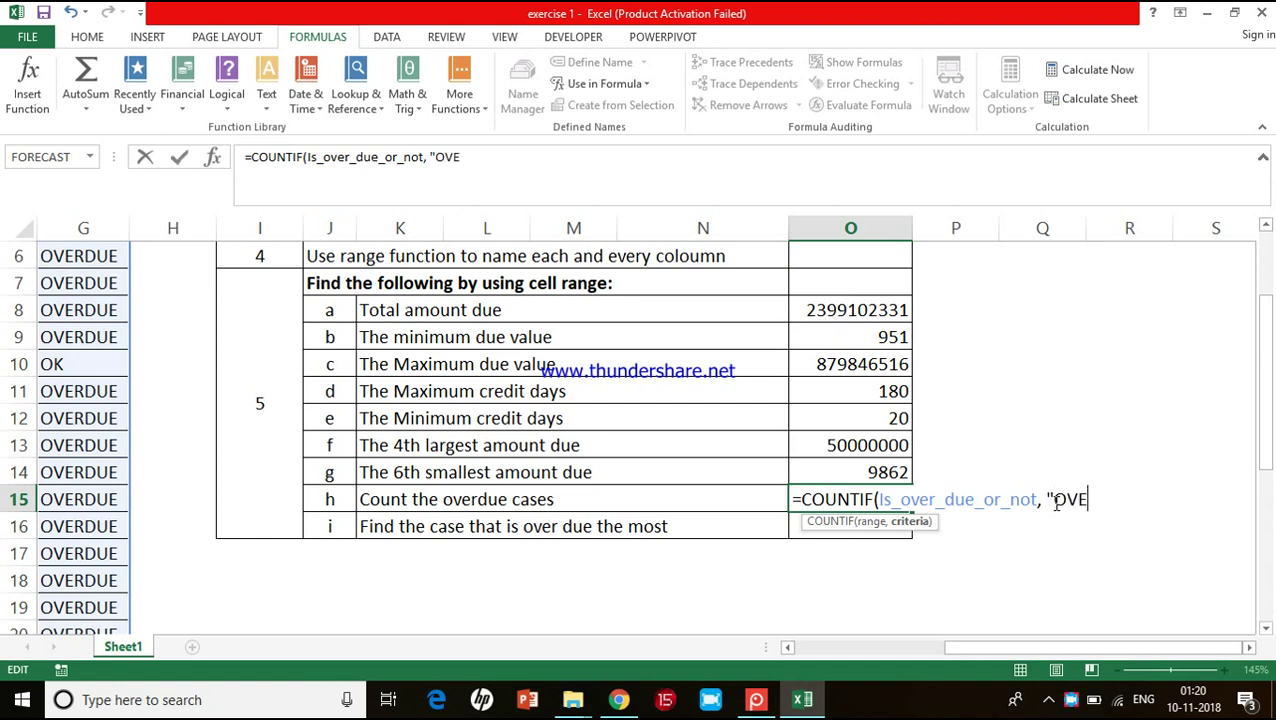
text(RDUE)
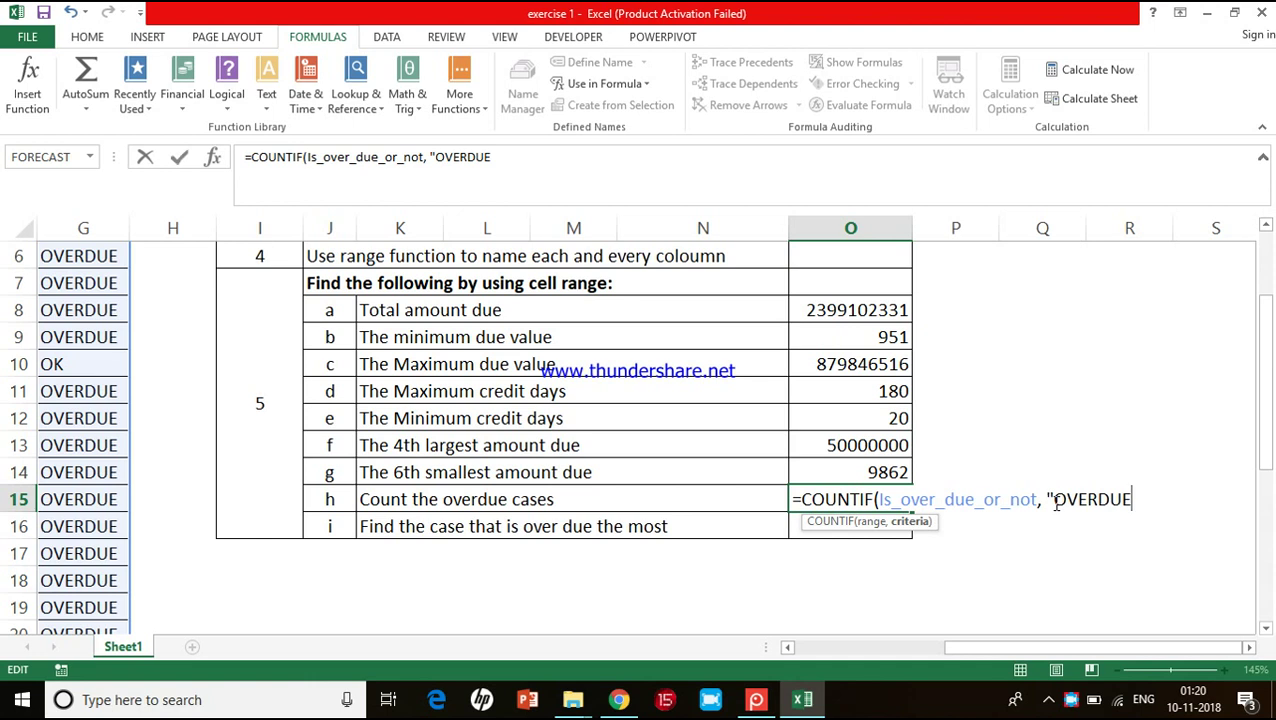
text("))
key(Return)
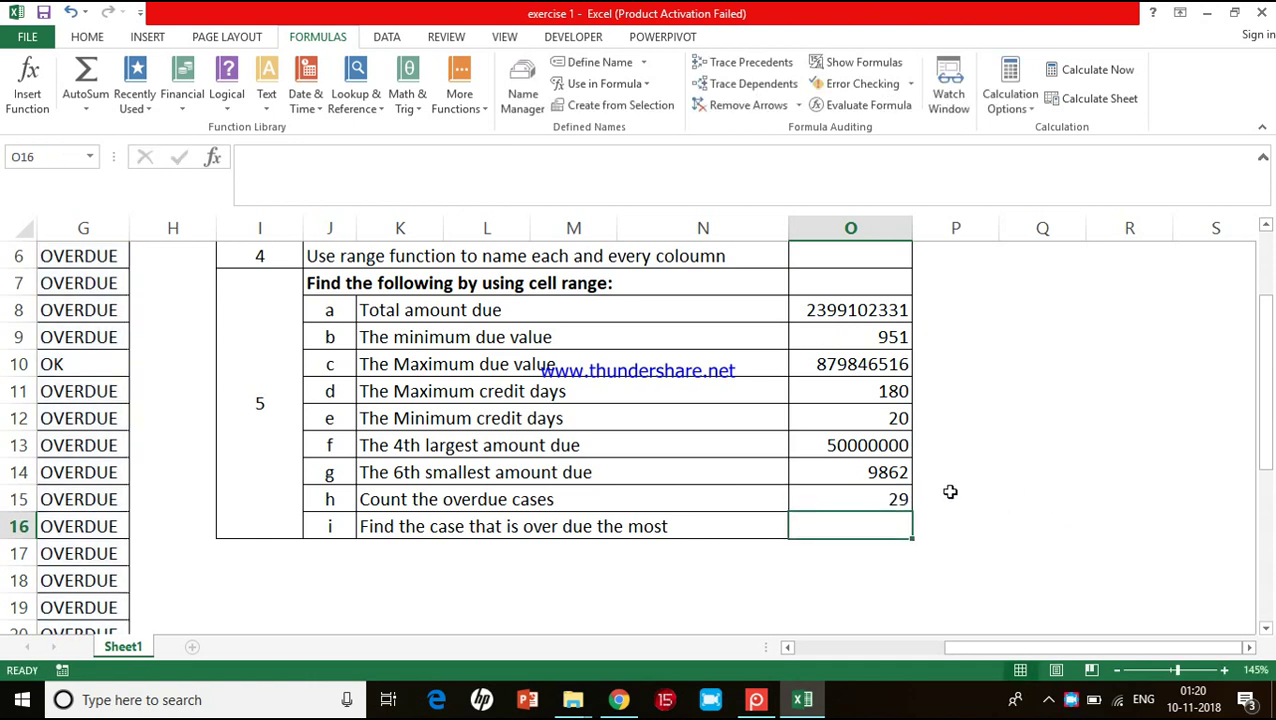
click(898, 499)
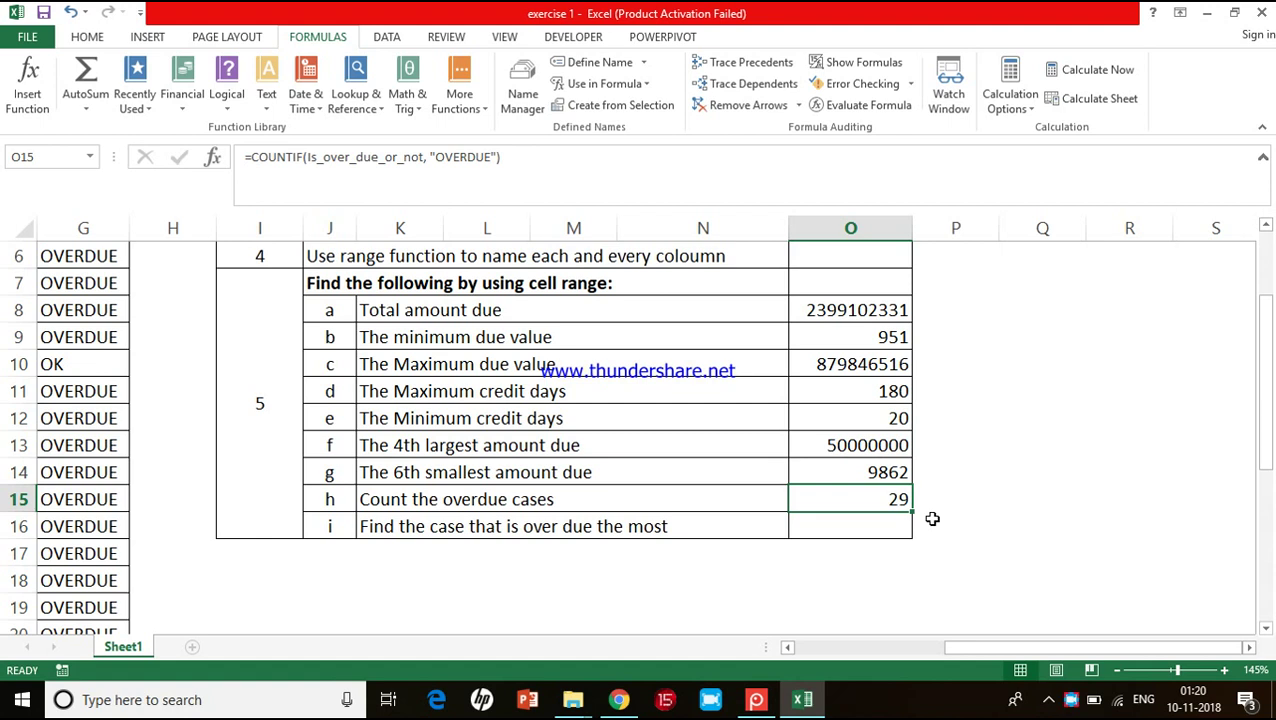
Step: Select O16, look over the No of days overdue column, and start a formula with =
click(894, 525)
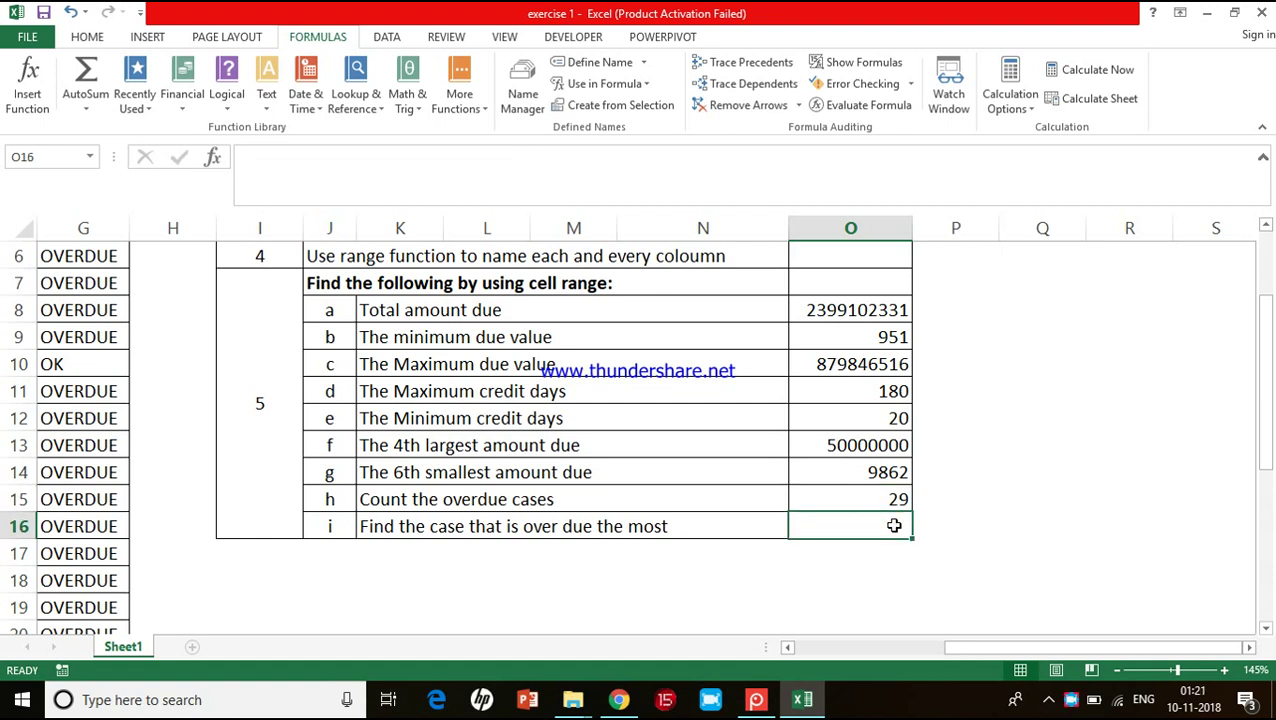
scroll(920, 526, left, 3)
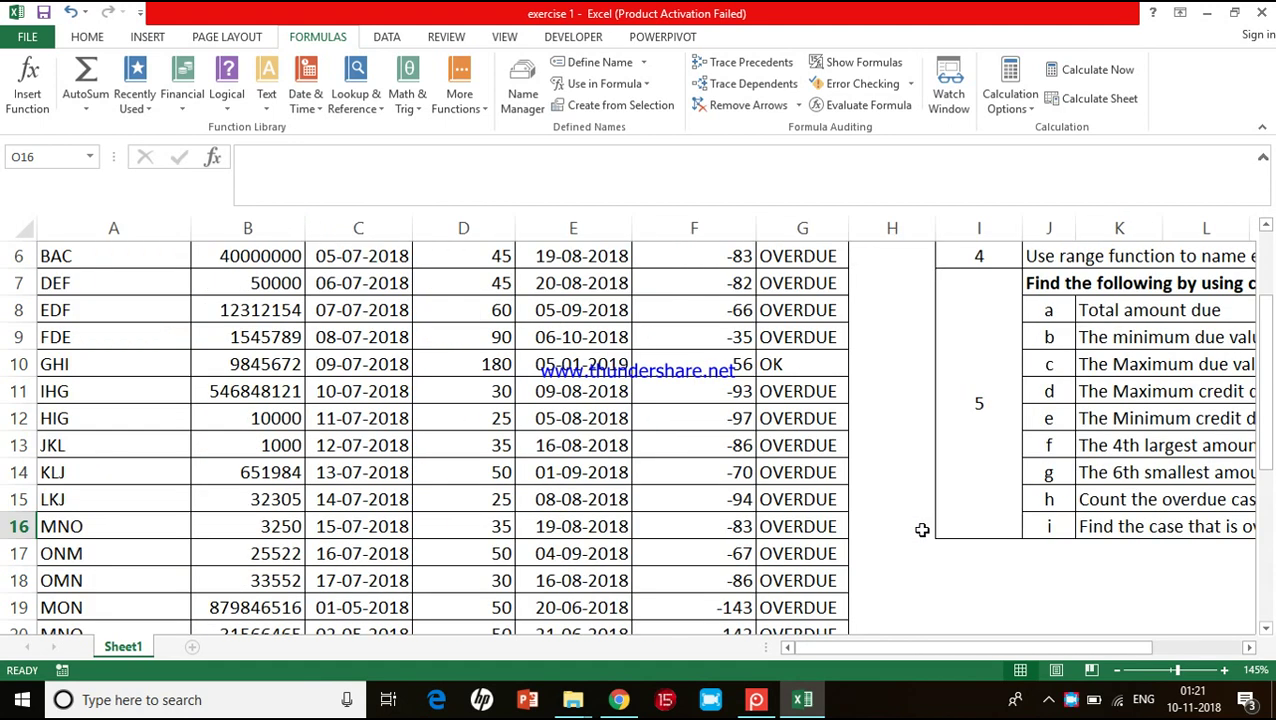
scroll(815, 425, up, 2)
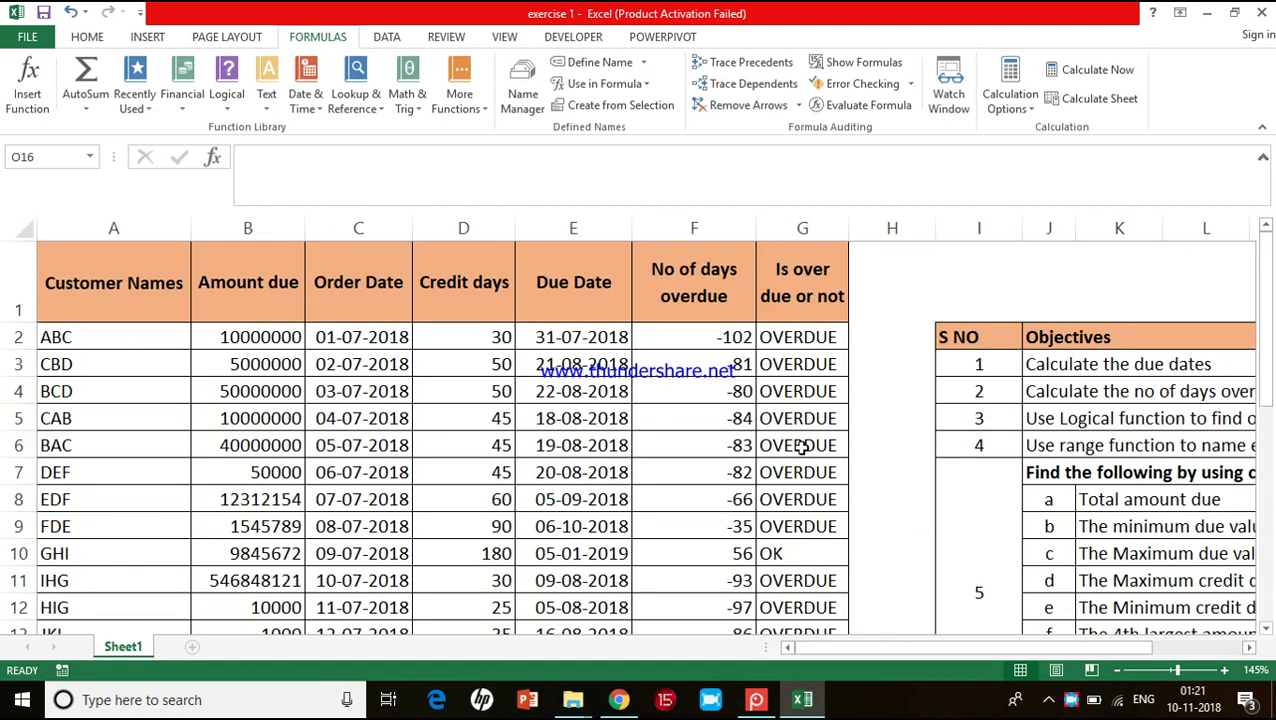
scroll(800, 447, right, 3)
scroll(803, 447, right, 2)
scroll(803, 444, down, 2)
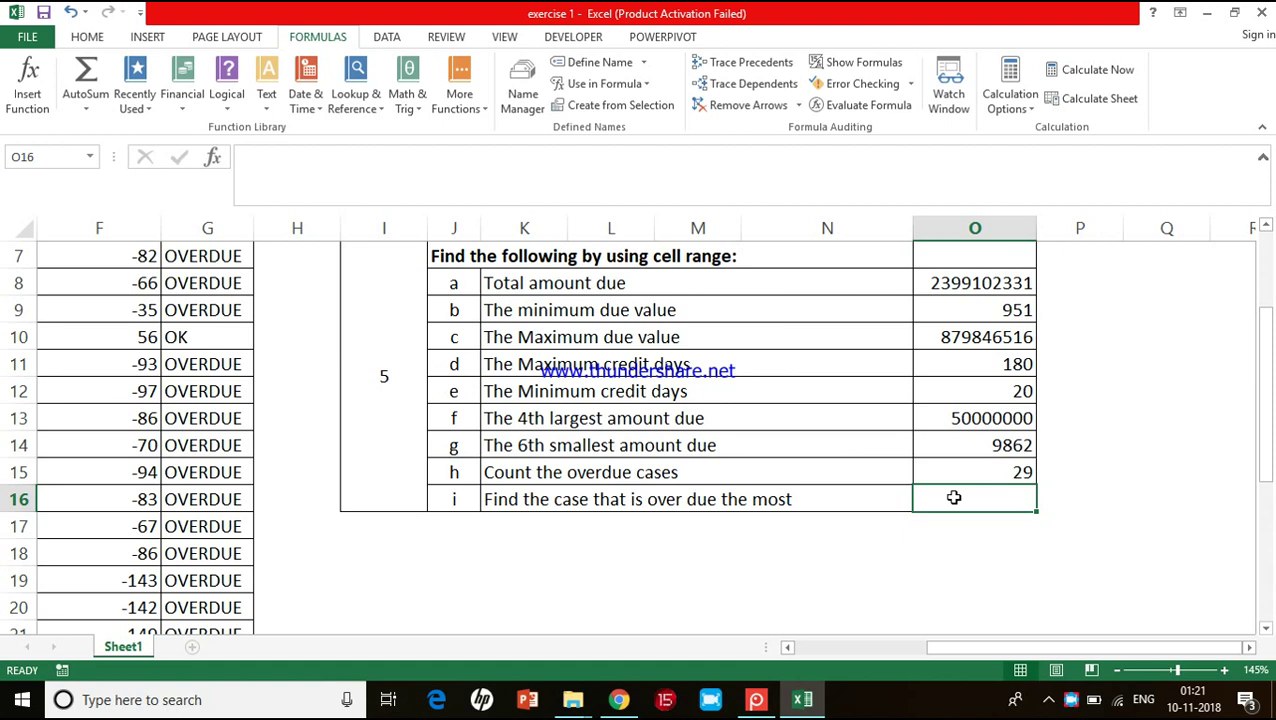
text(=)
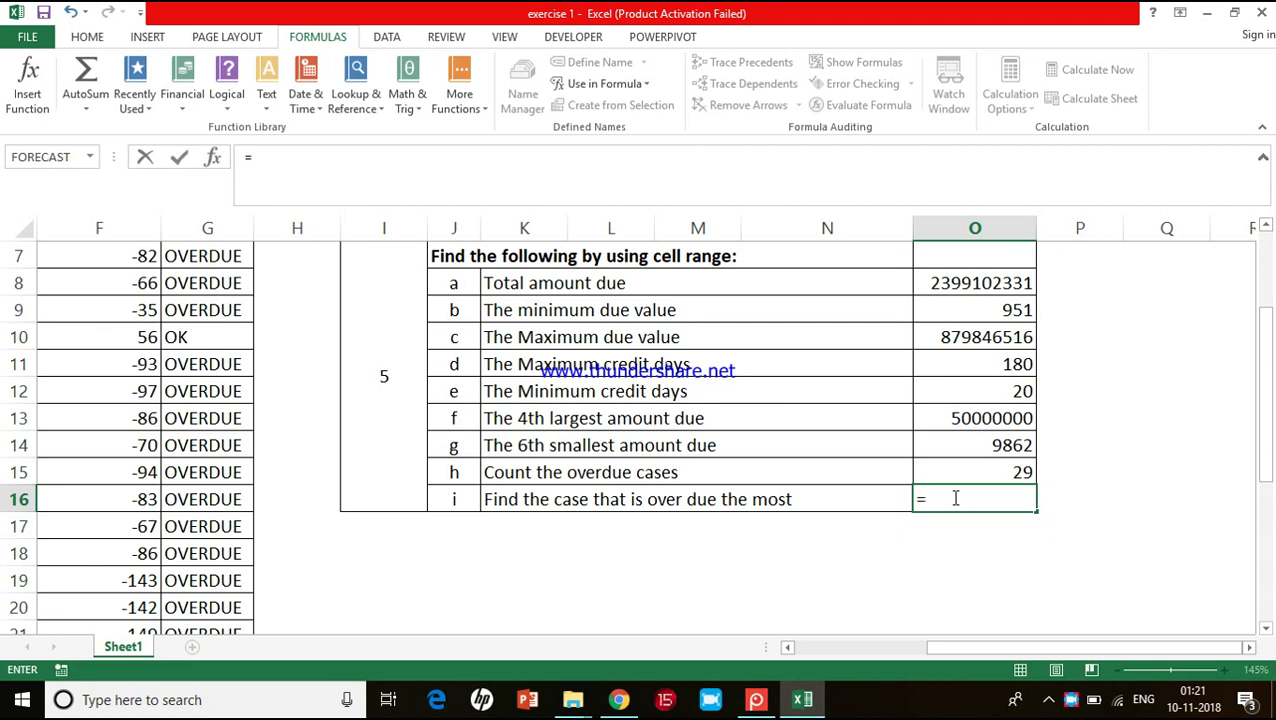
scroll(955, 498, up, 2)
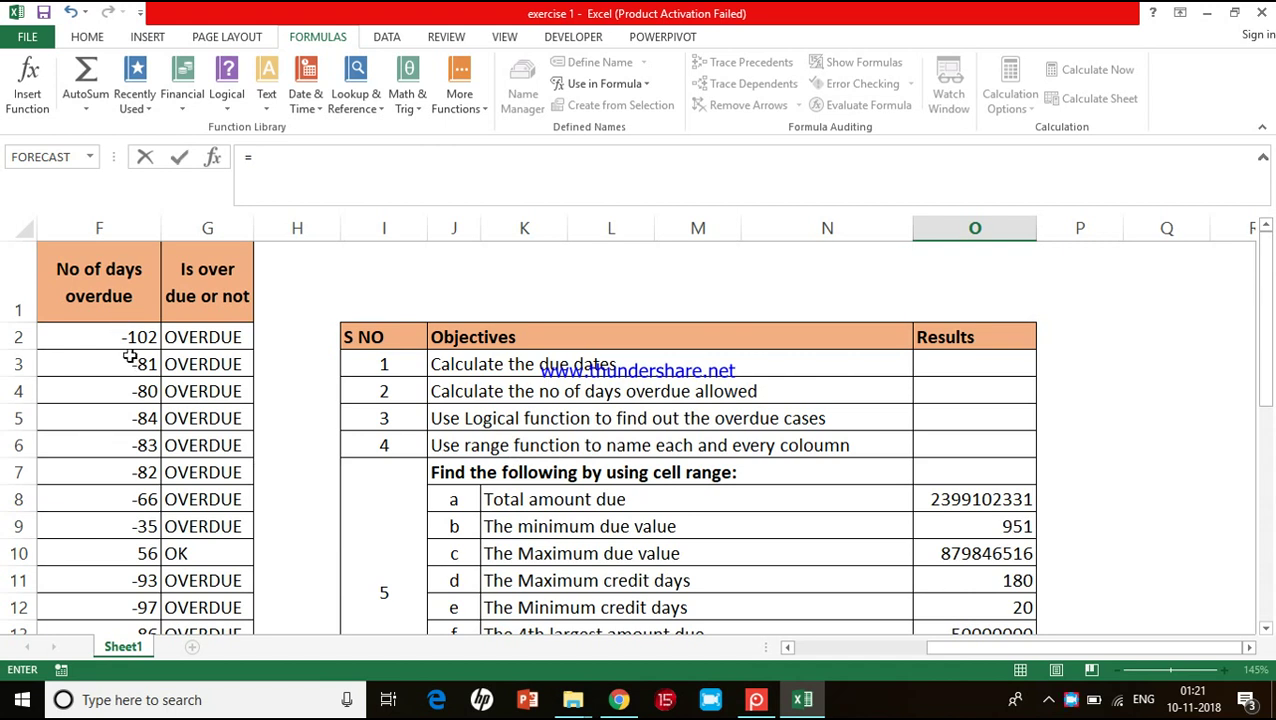
scroll(427, 423, down, 2)
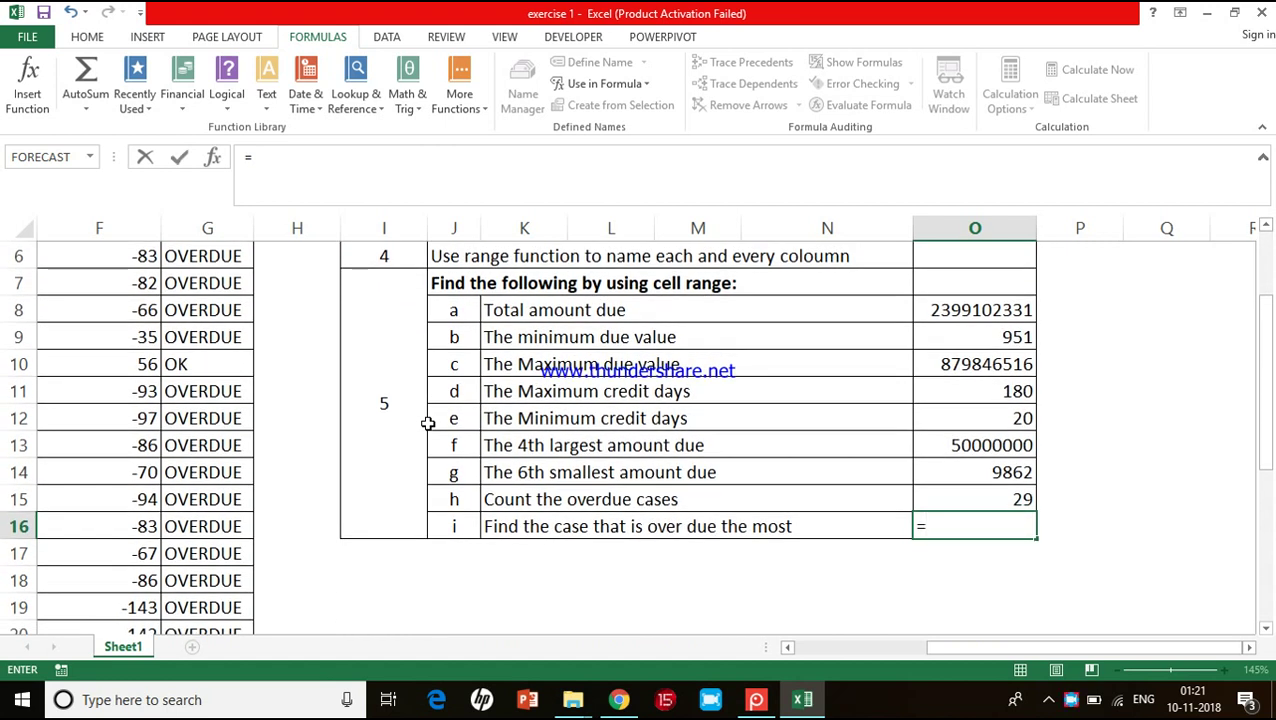
Step: Complete =MIN(No_of_days_overdue) in O16 so the most overdue case shows -166
text(min)
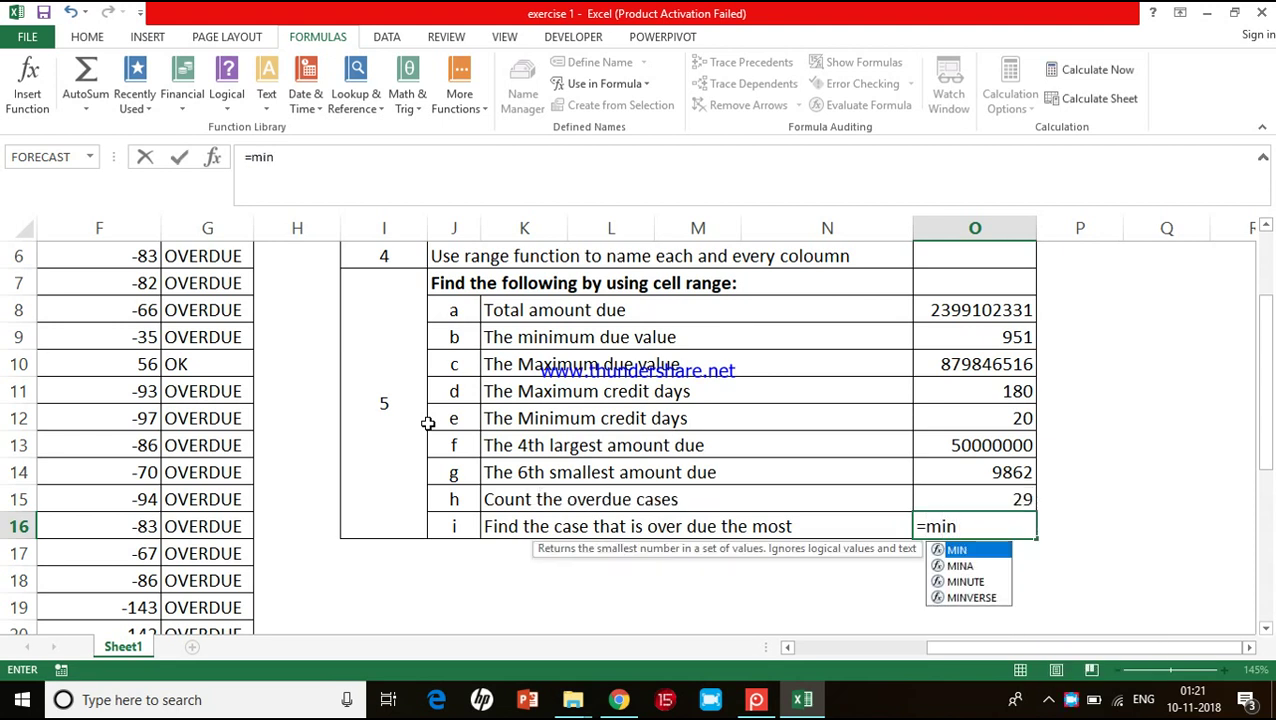
double_click(958, 551)
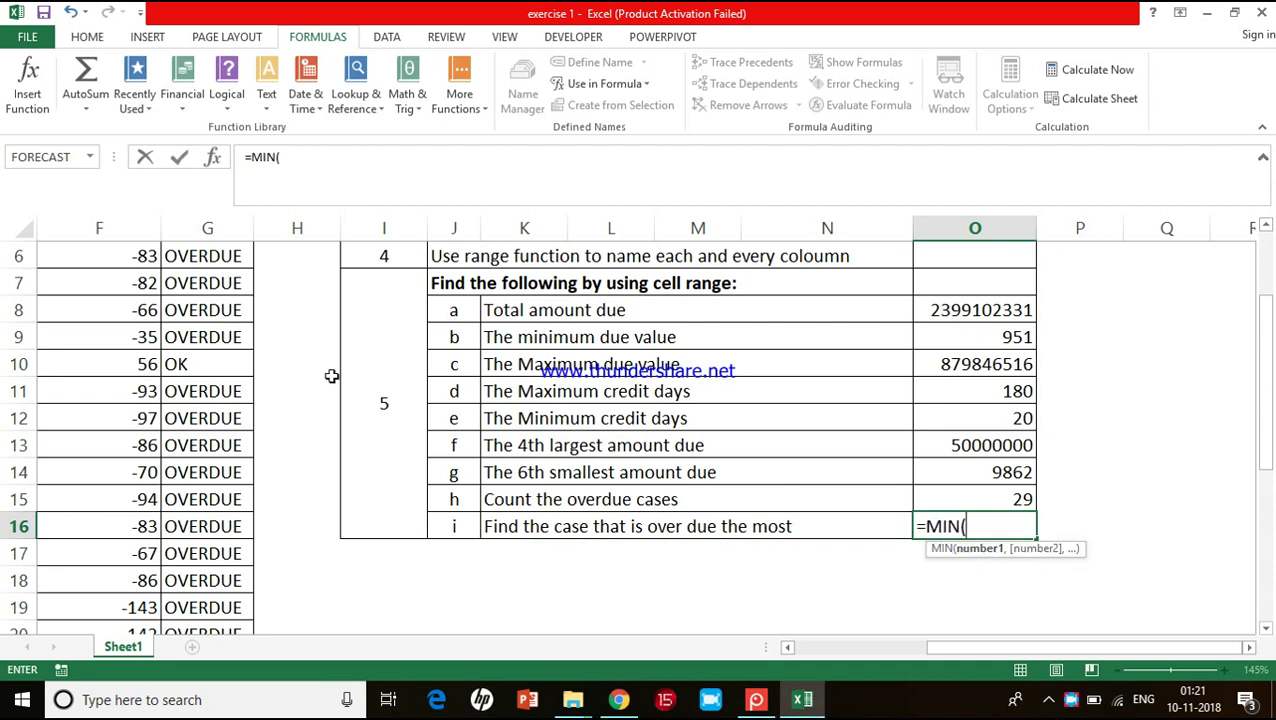
scroll(332, 375, left, 5)
scroll(332, 375, up, 2)
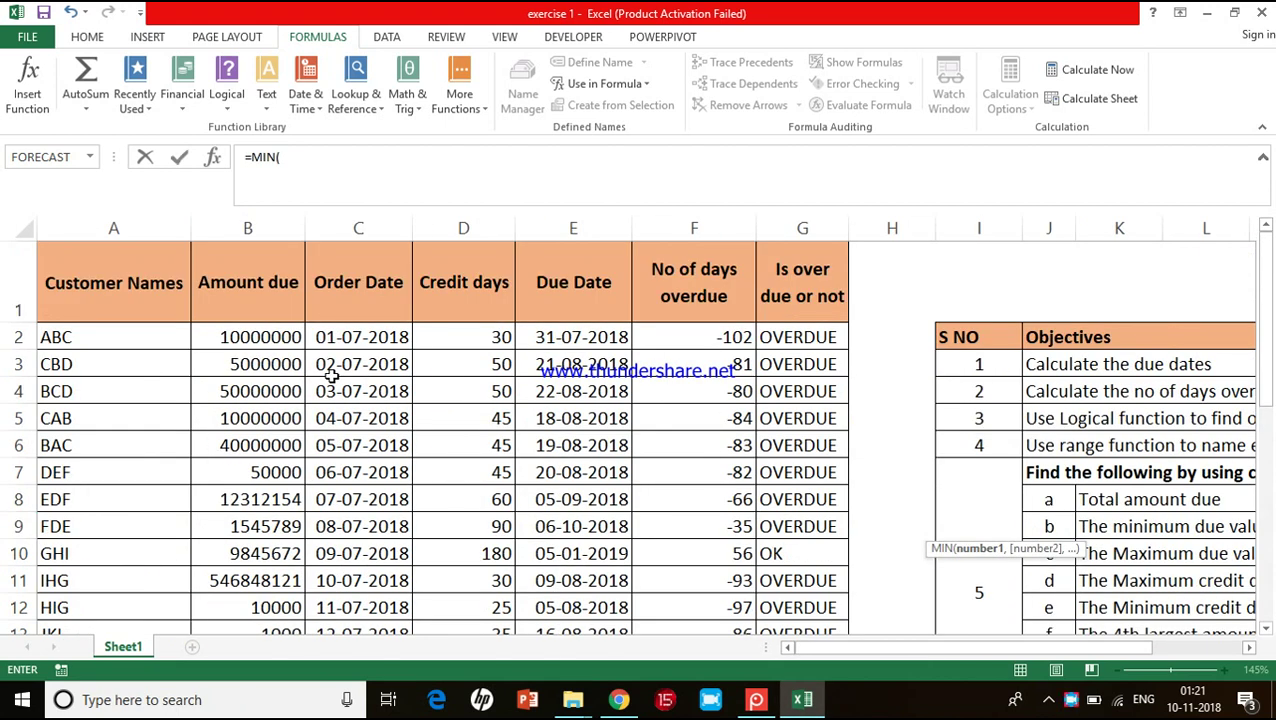
scroll(332, 375, right, 4)
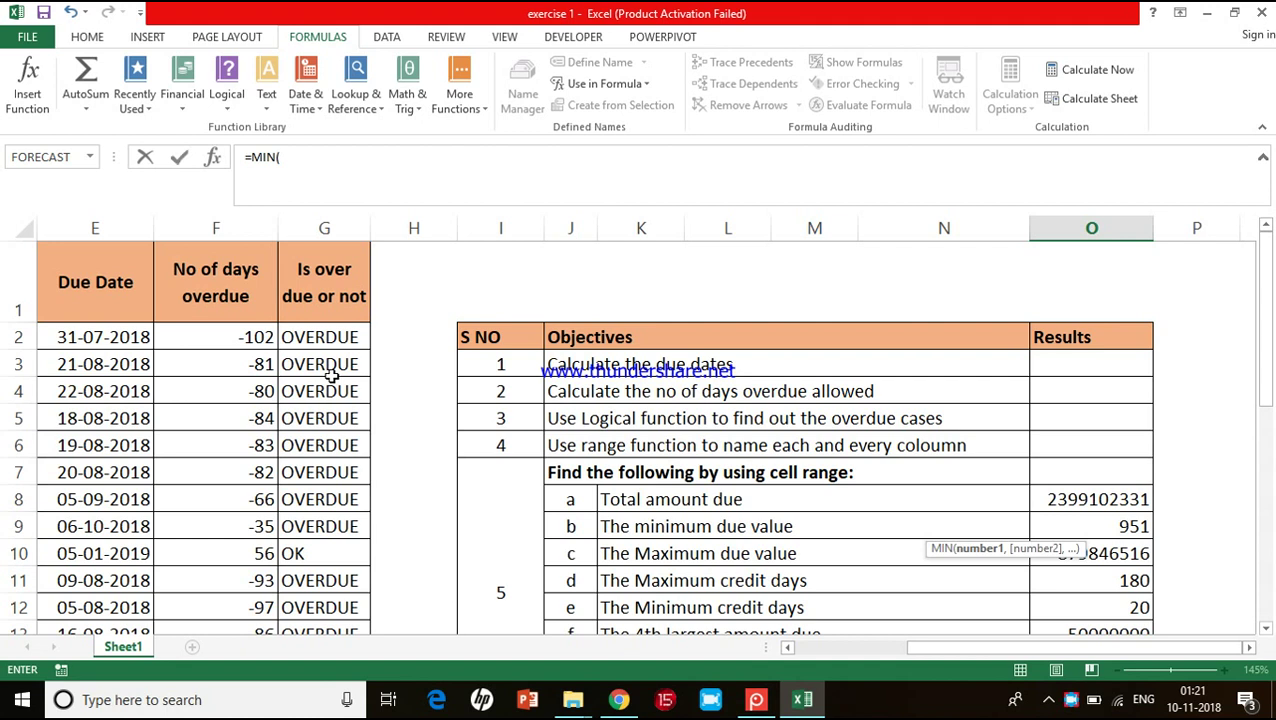
scroll(332, 375, right, 2)
scroll(331, 376, down, 2)
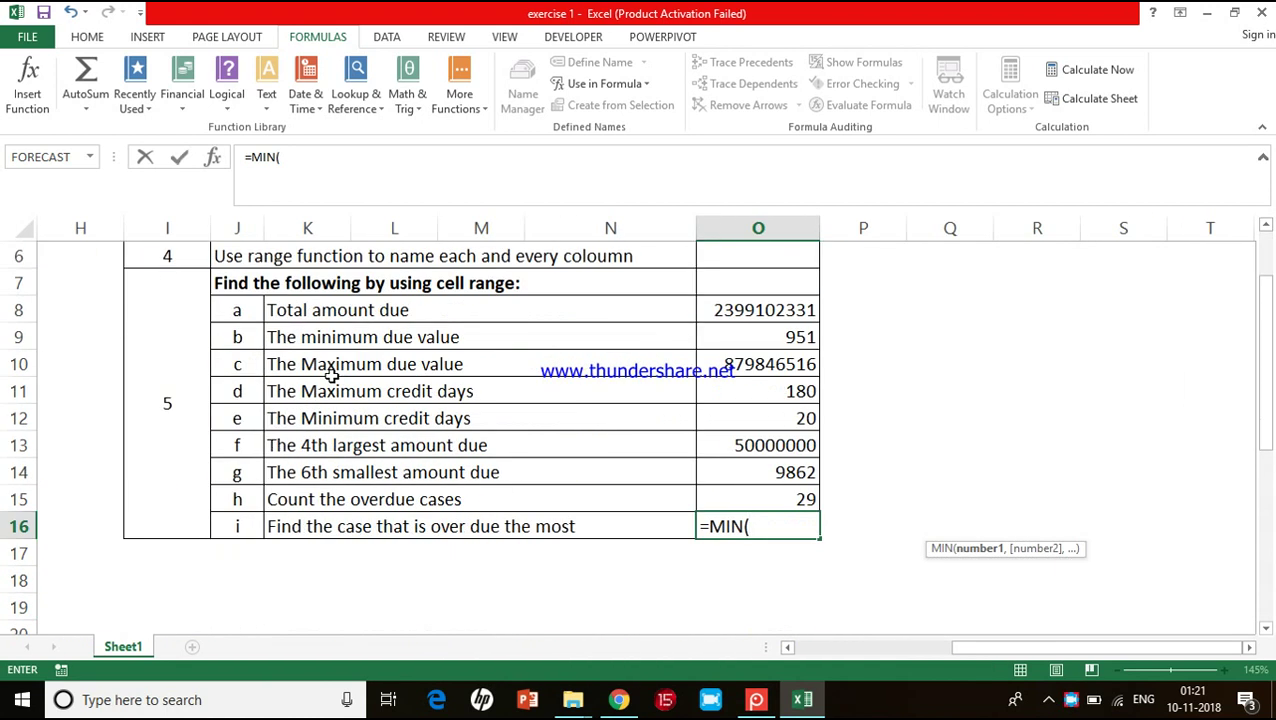
text(no)
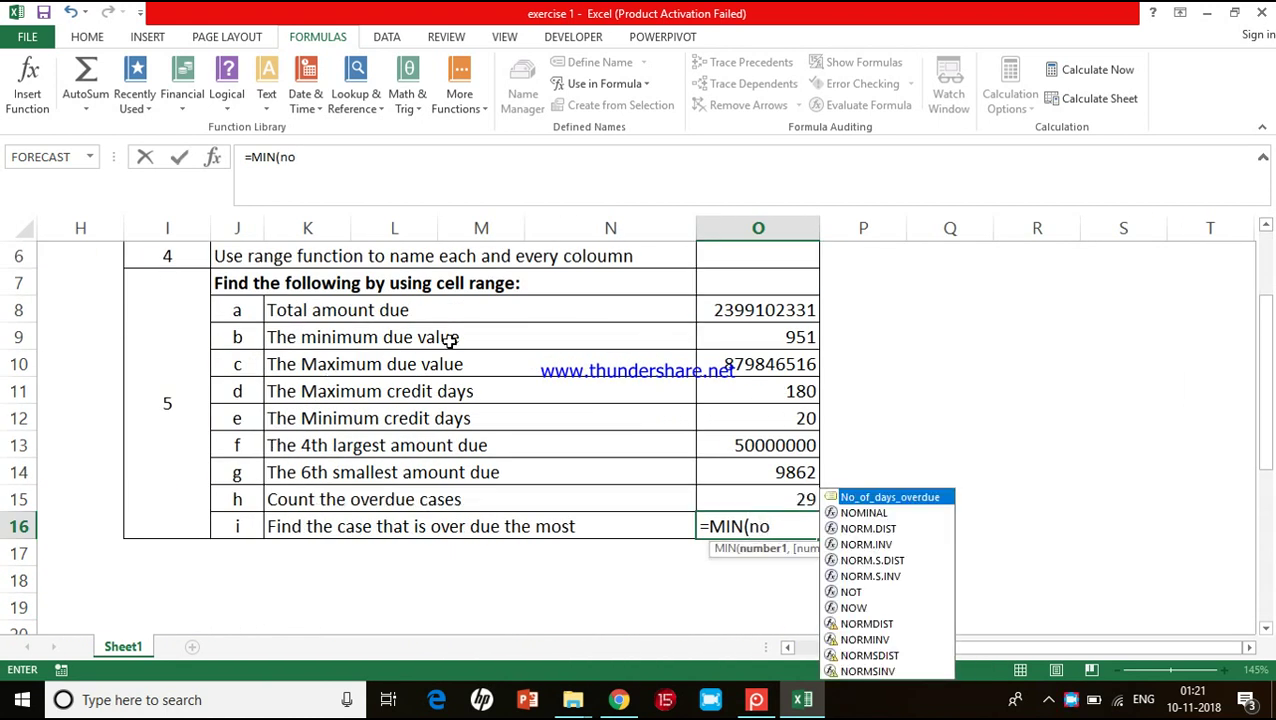
double_click(929, 497)
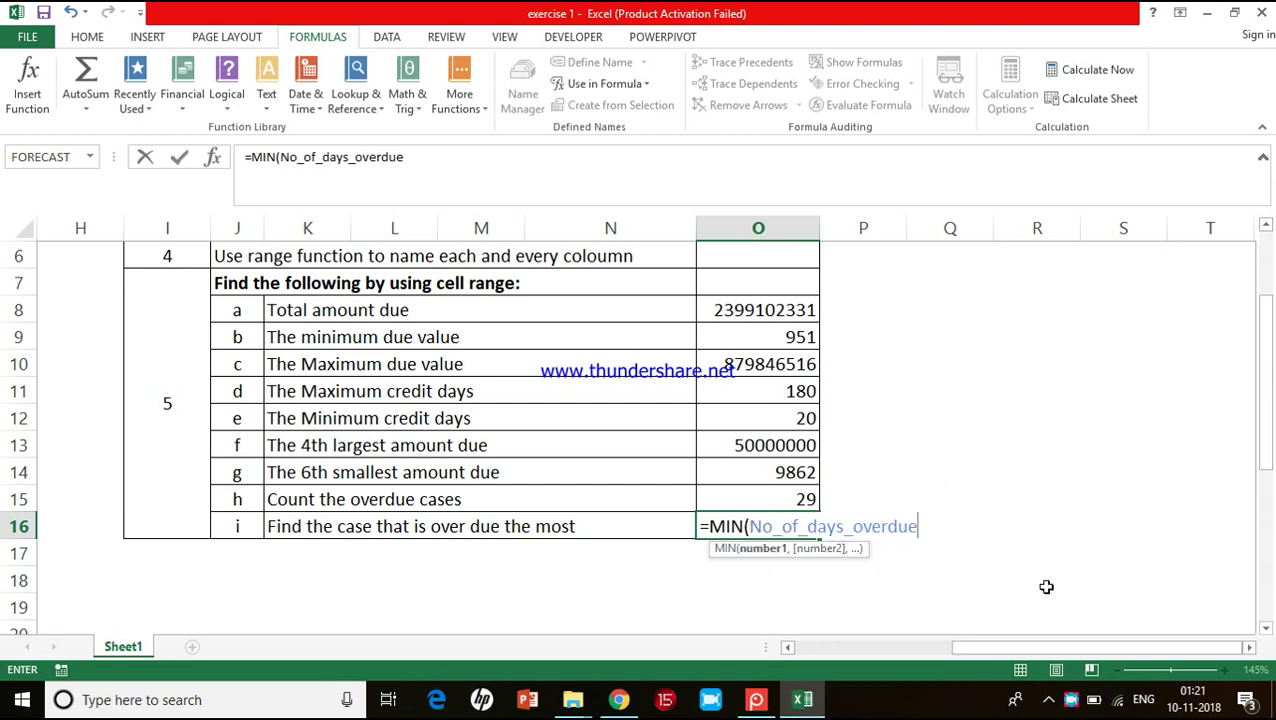
text())
key(Return)
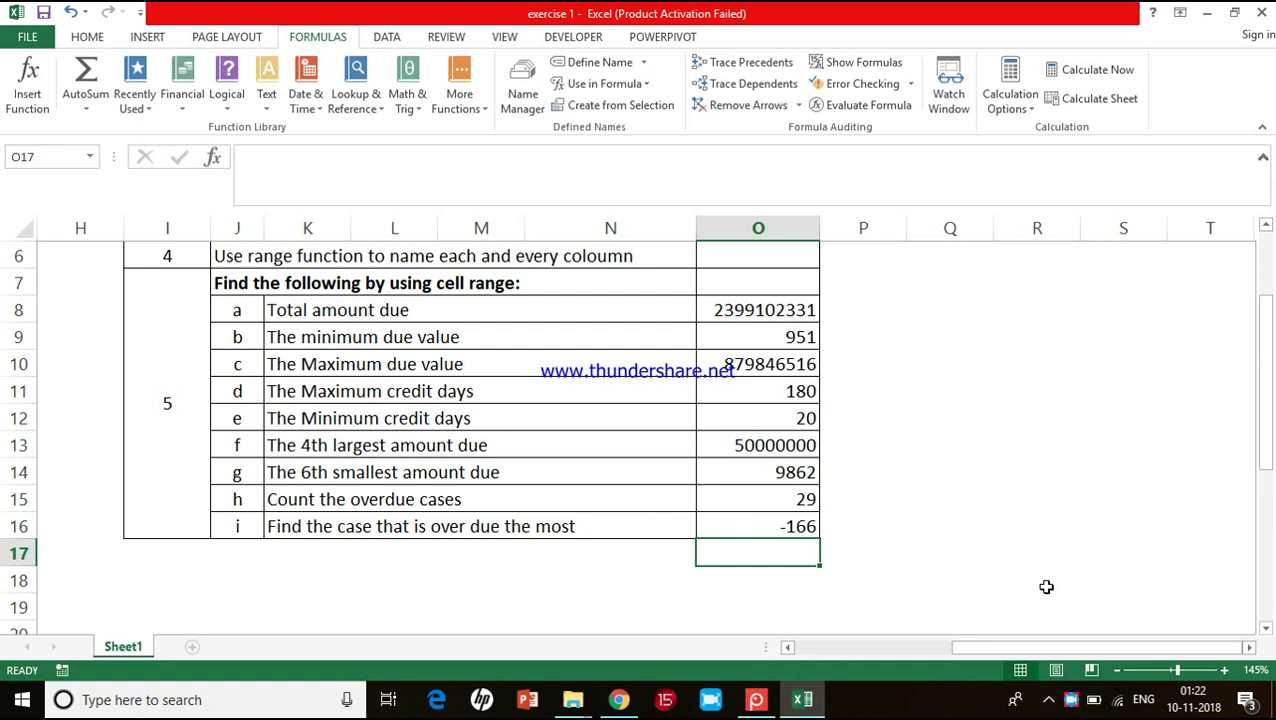
scroll(1046, 587, down, 2)
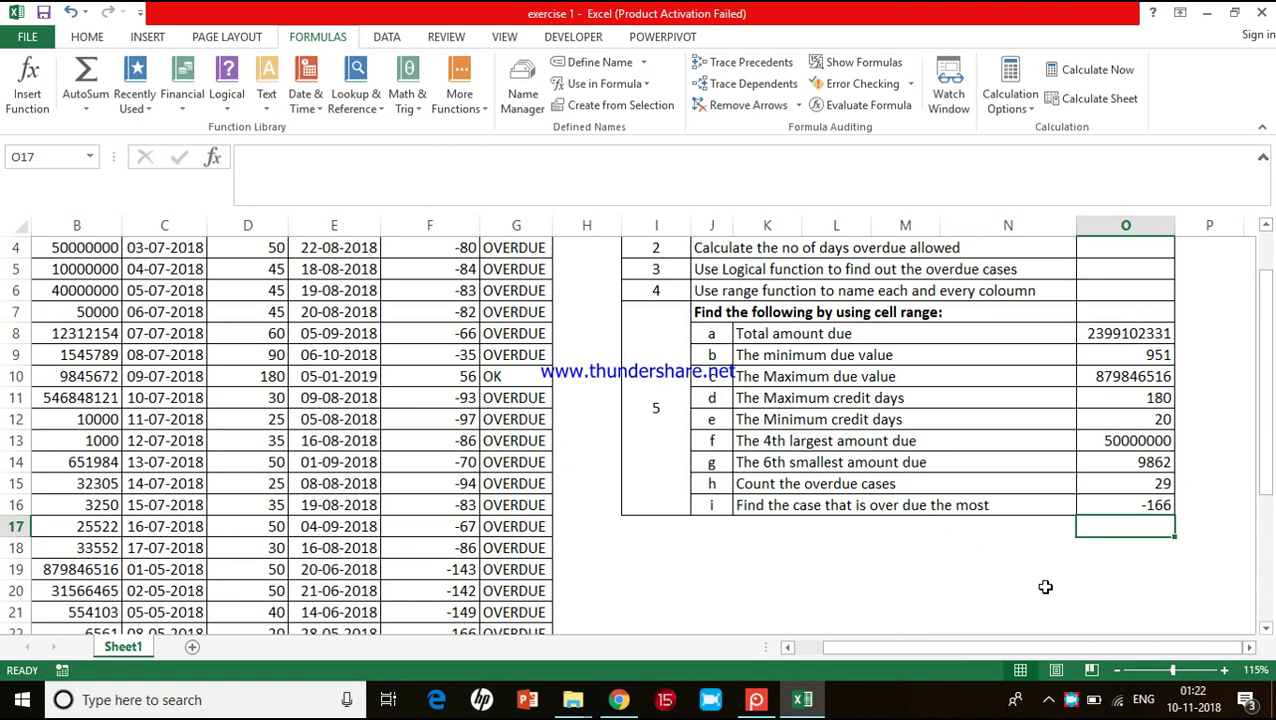
scroll(888, 453, up, 1)
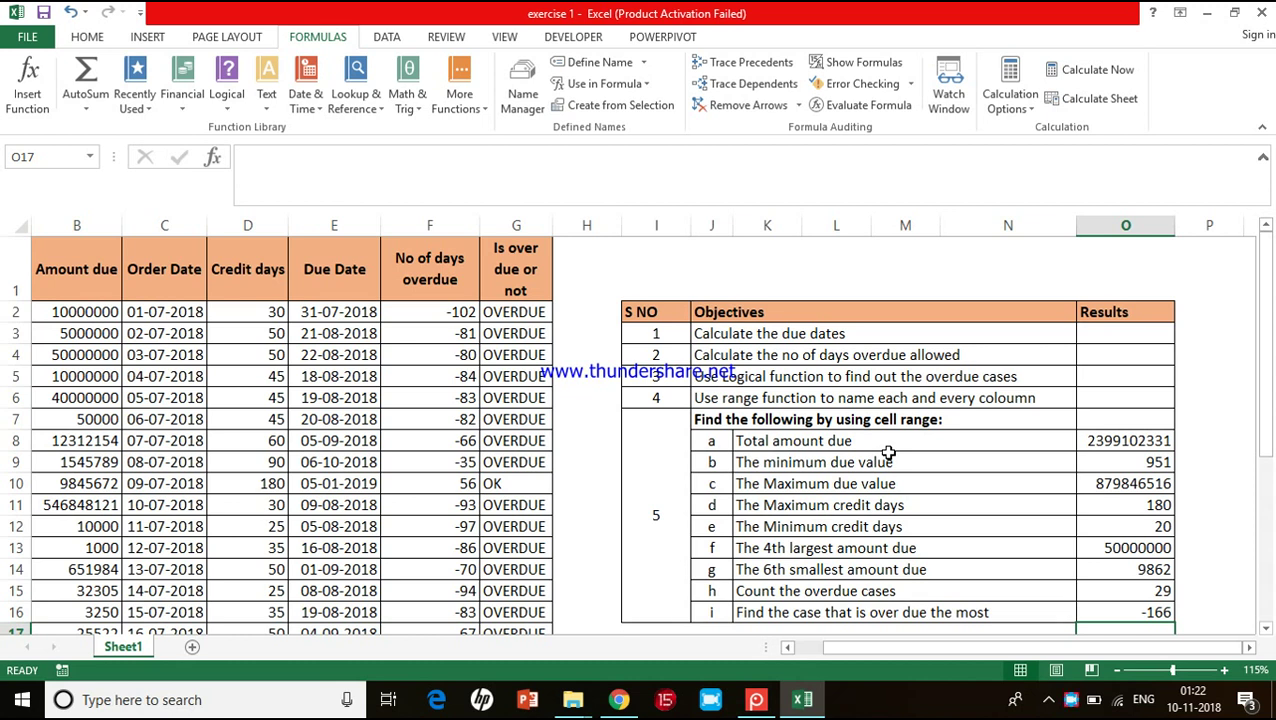
click(43, 14)
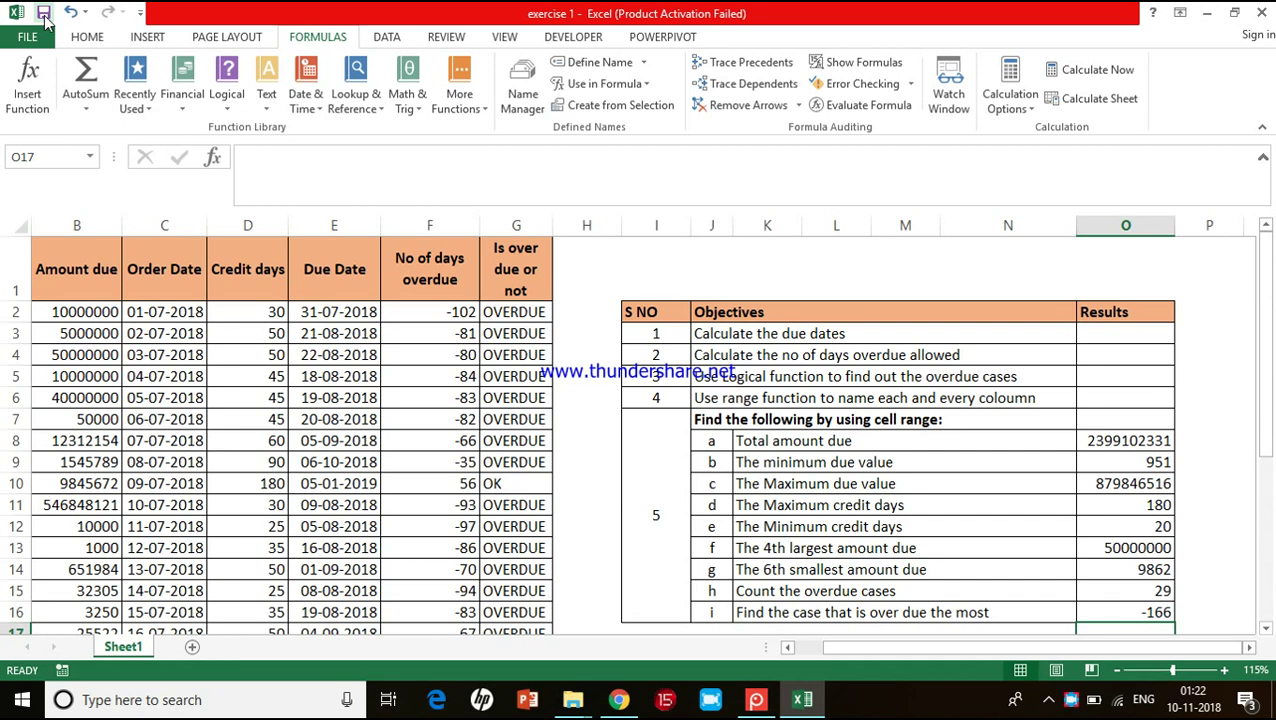